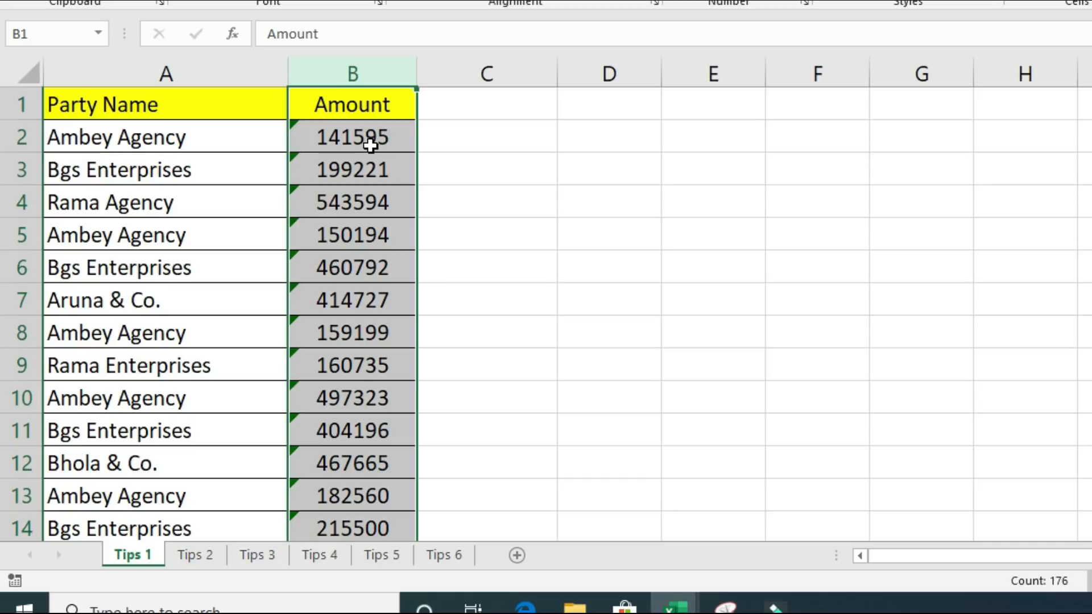
Try to convert the text amounts in B2:B12 to numbers by changing their number format.
drag(370, 139, 366, 432)
click(354, 169)
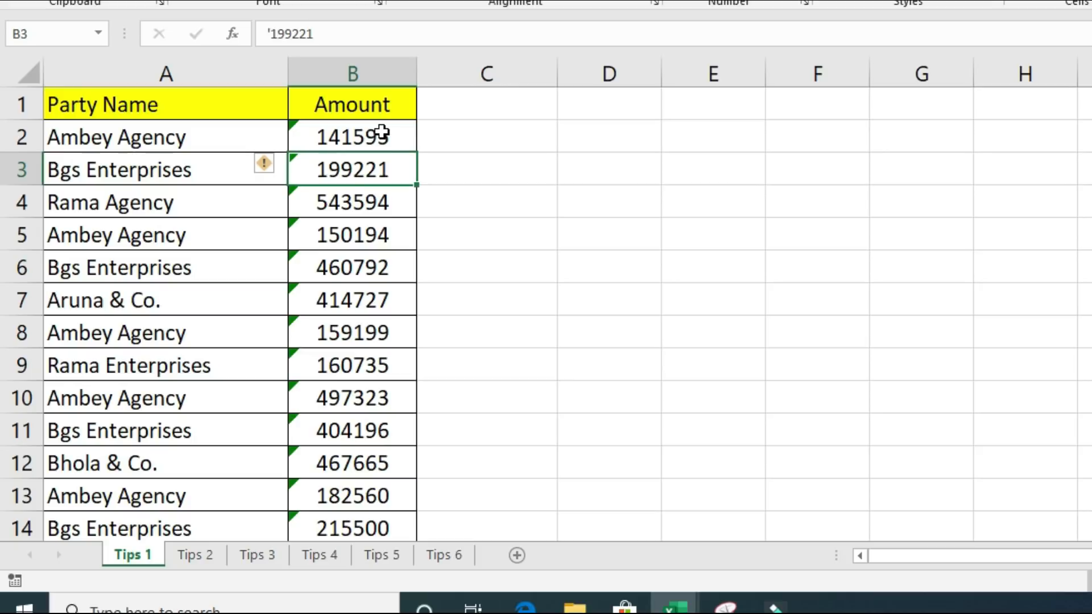
drag(383, 132, 384, 479)
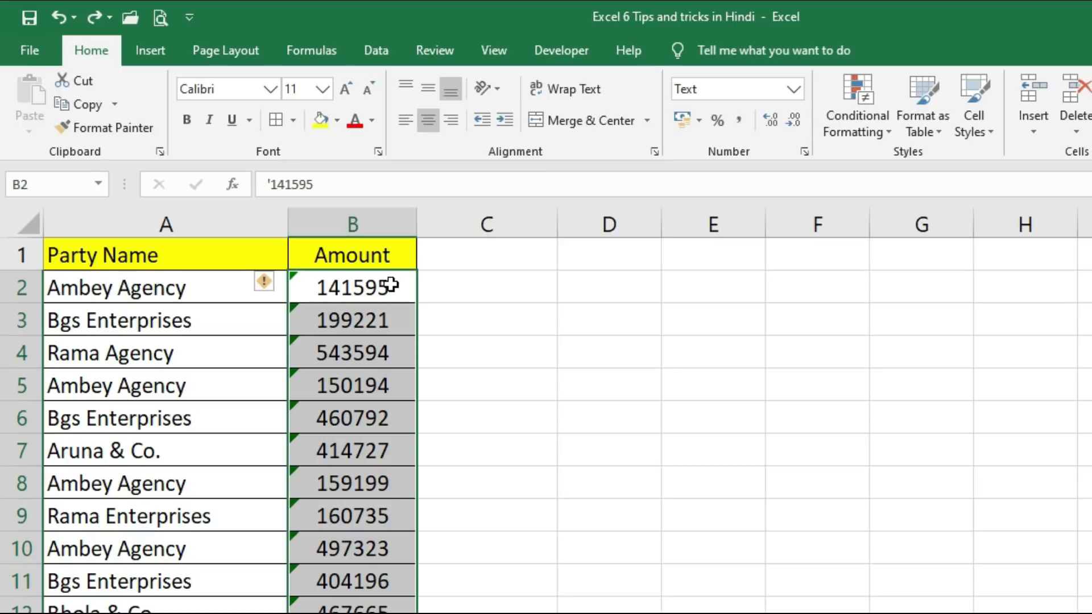
drag(390, 135, 393, 463)
drag(384, 611, 386, 612)
click(793, 93)
click(756, 131)
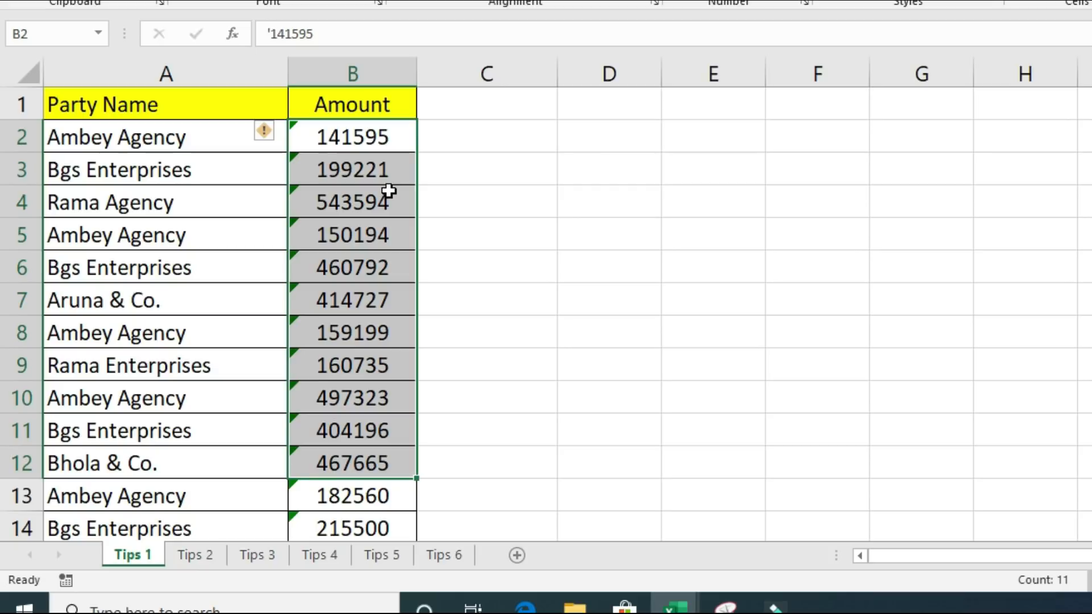
Try to total the Amount column with AutoSum in cell B177, below the last entry.
key(ctrl+Down)
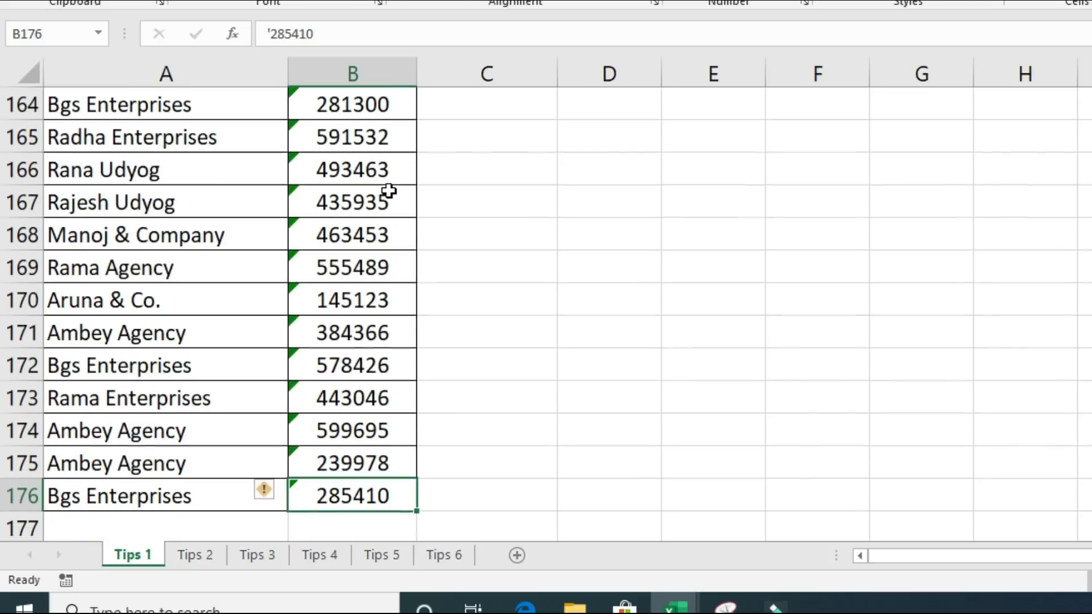
key(Down)
key(Down)
key(Down)
key(Down)
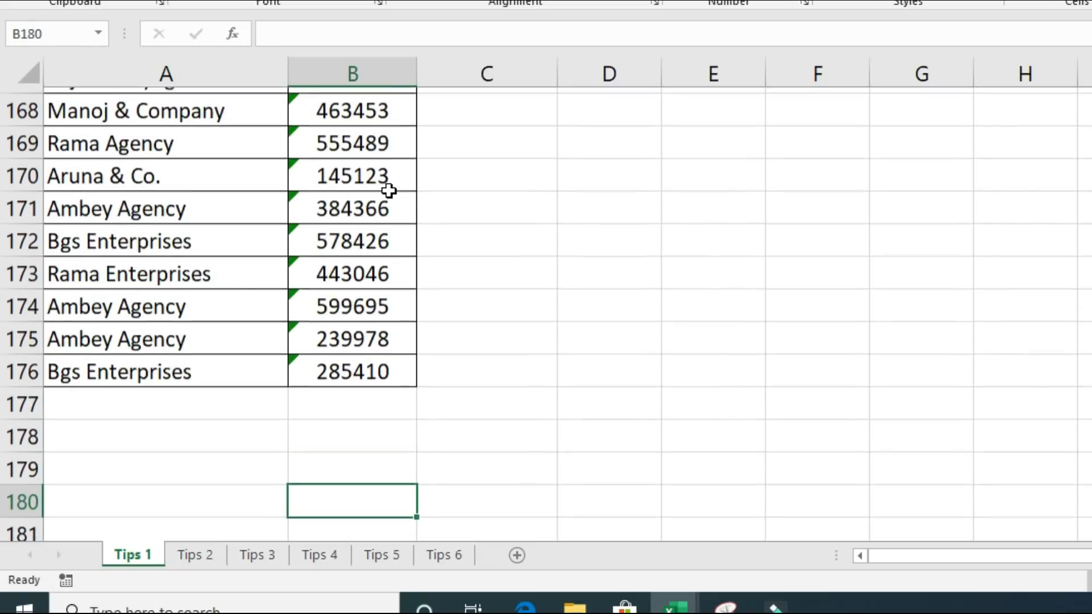
key(Up)
key(Up)
key(Up)
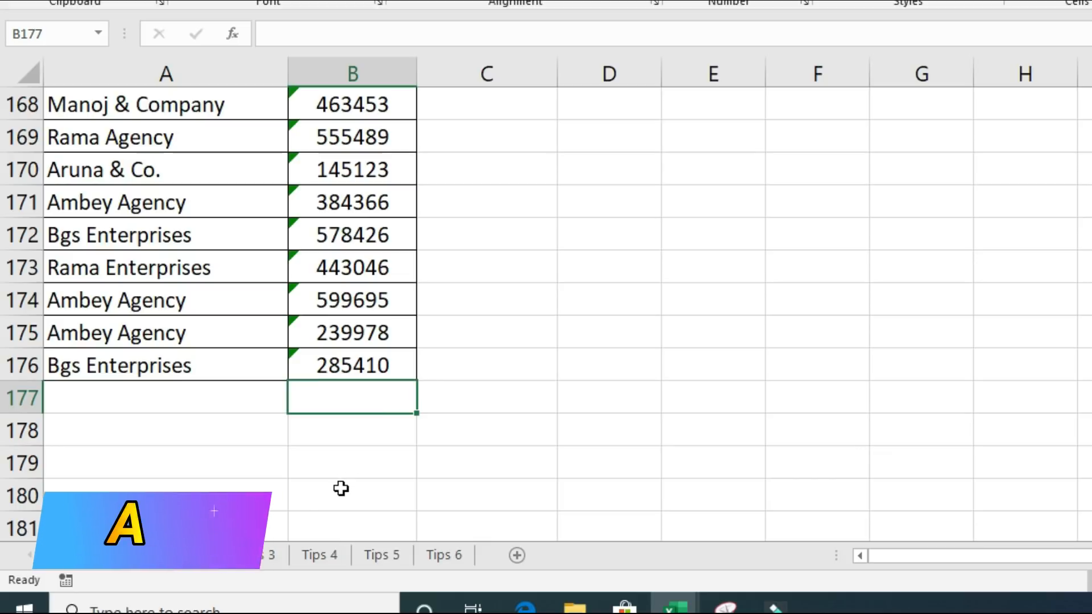
key(alt+equal)
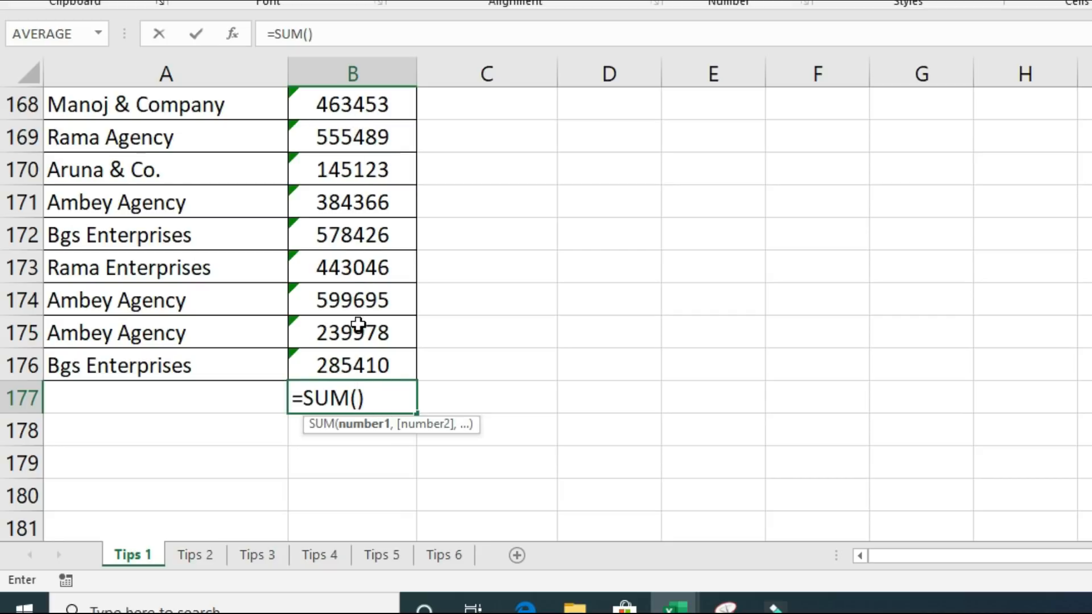
key(Escape)
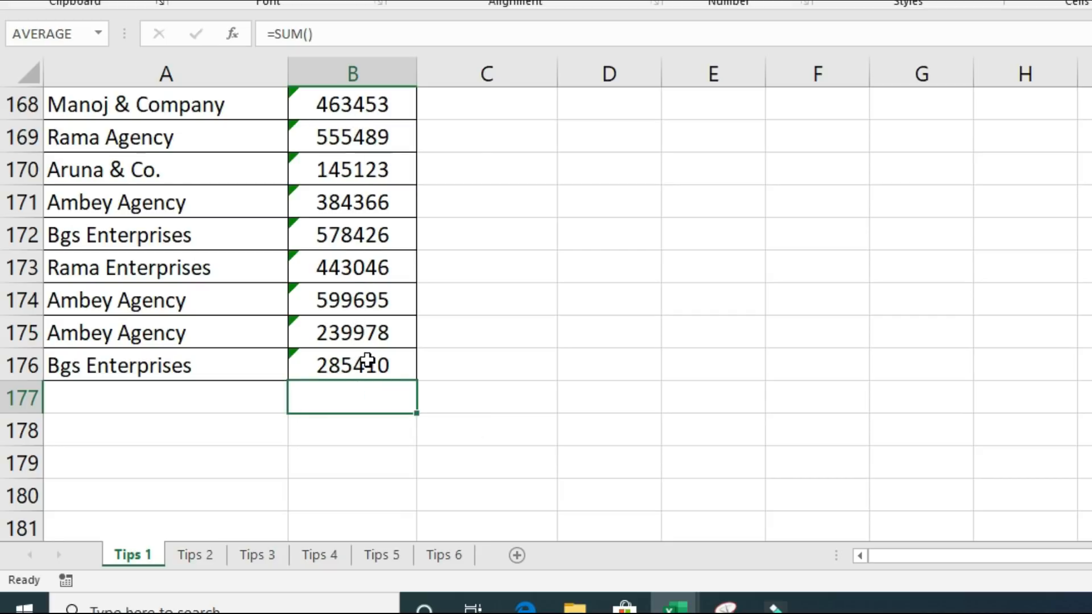
Enter the formula =B2*1 in cell C2 to turn the first text amount into a number.
click(367, 361)
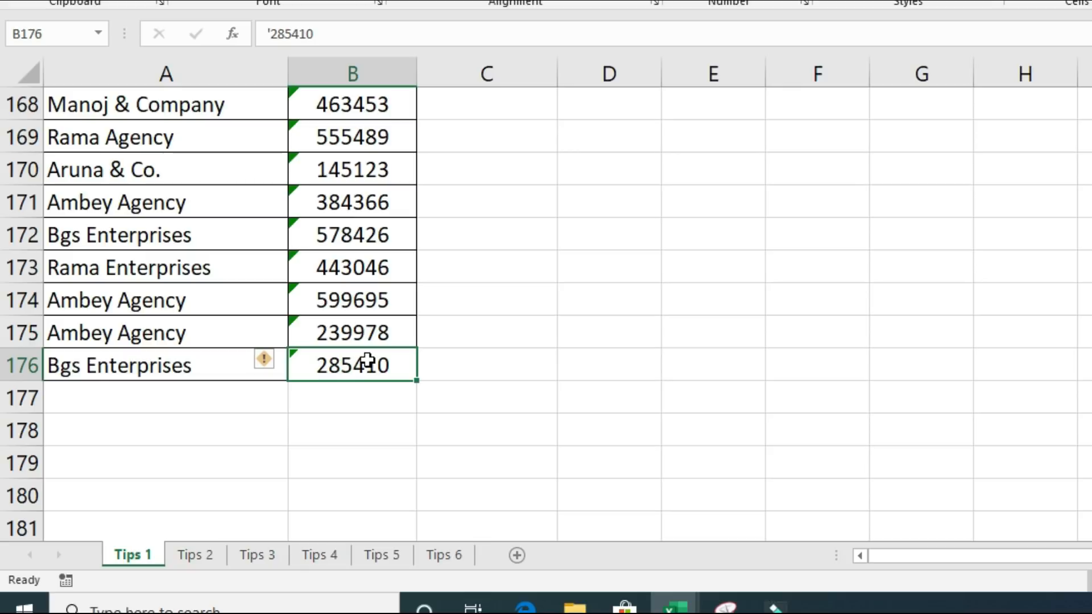
key(ctrl+Up)
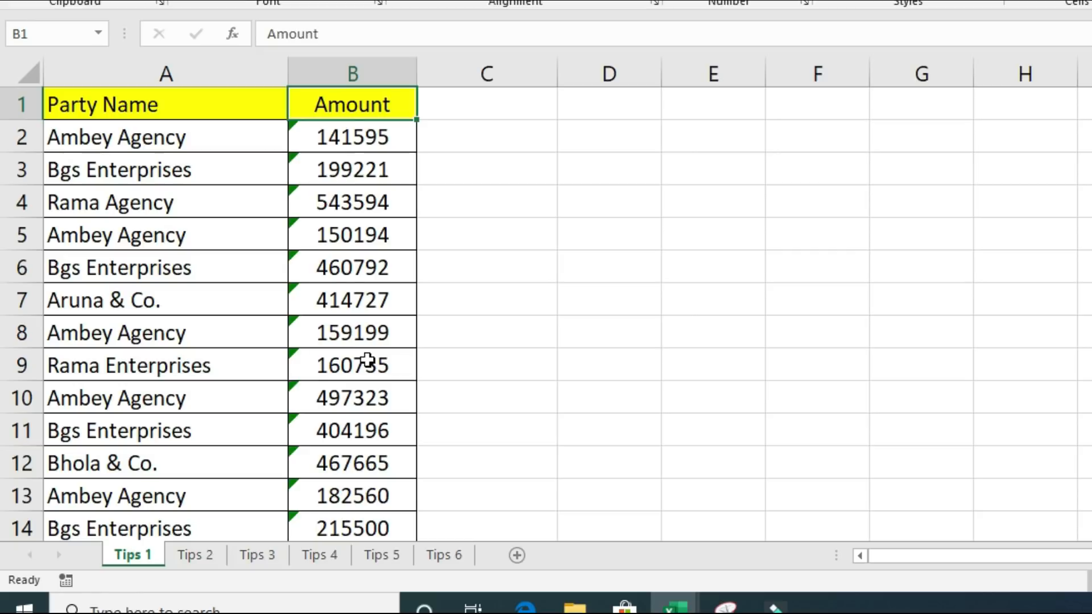
key(Right)
key(Down)
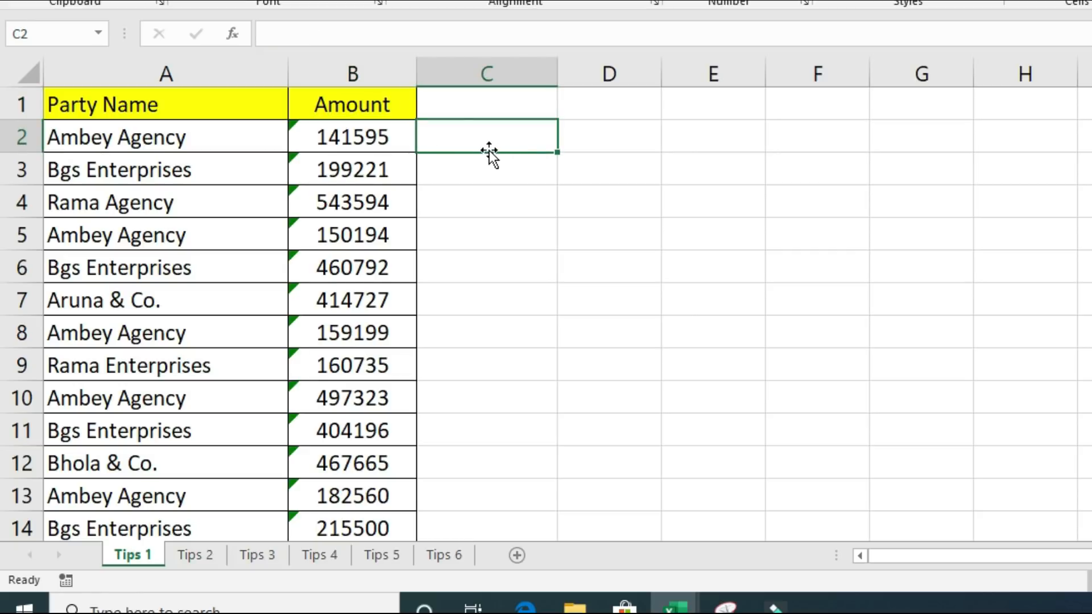
text(=)
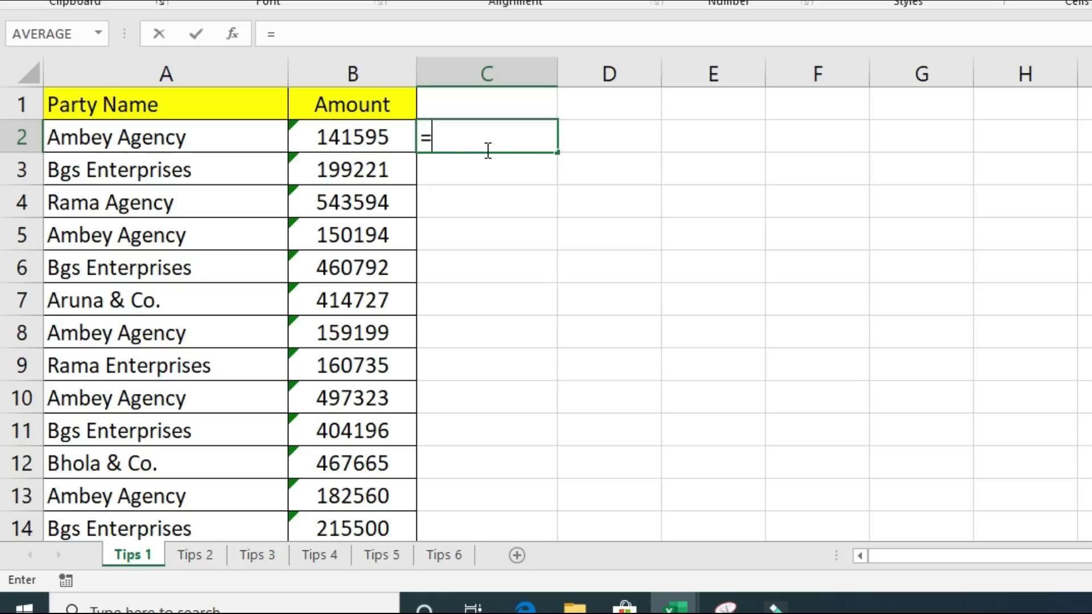
click(361, 143)
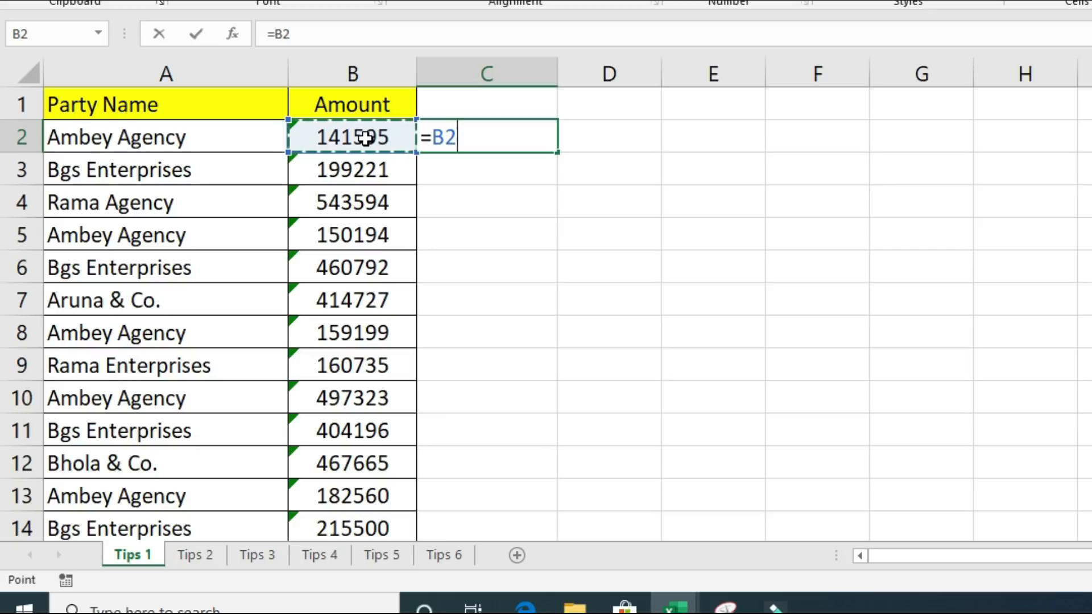
text(*)
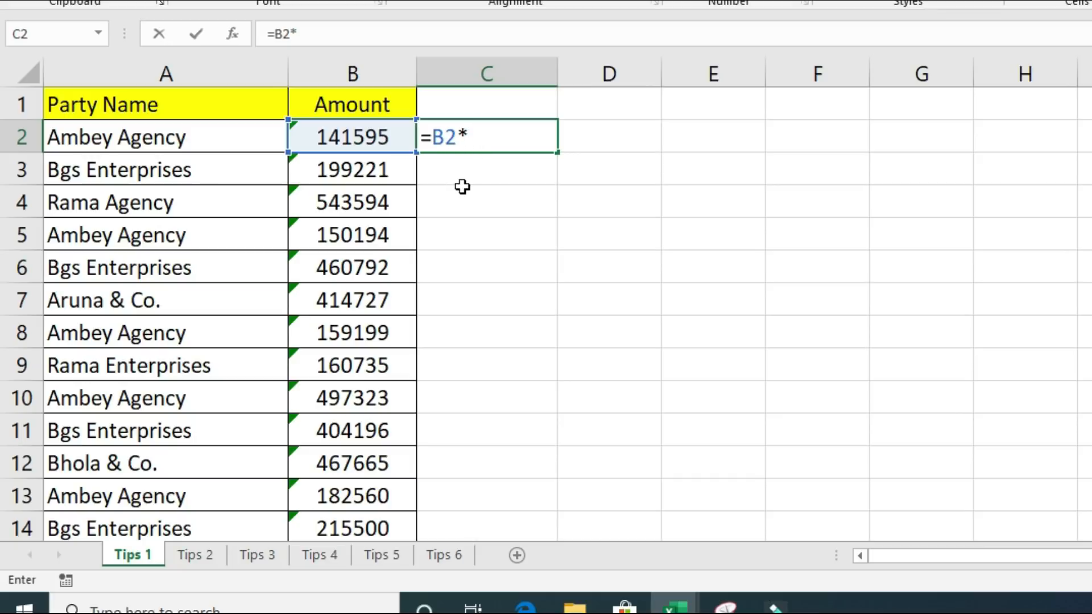
text(1)
key(Return)
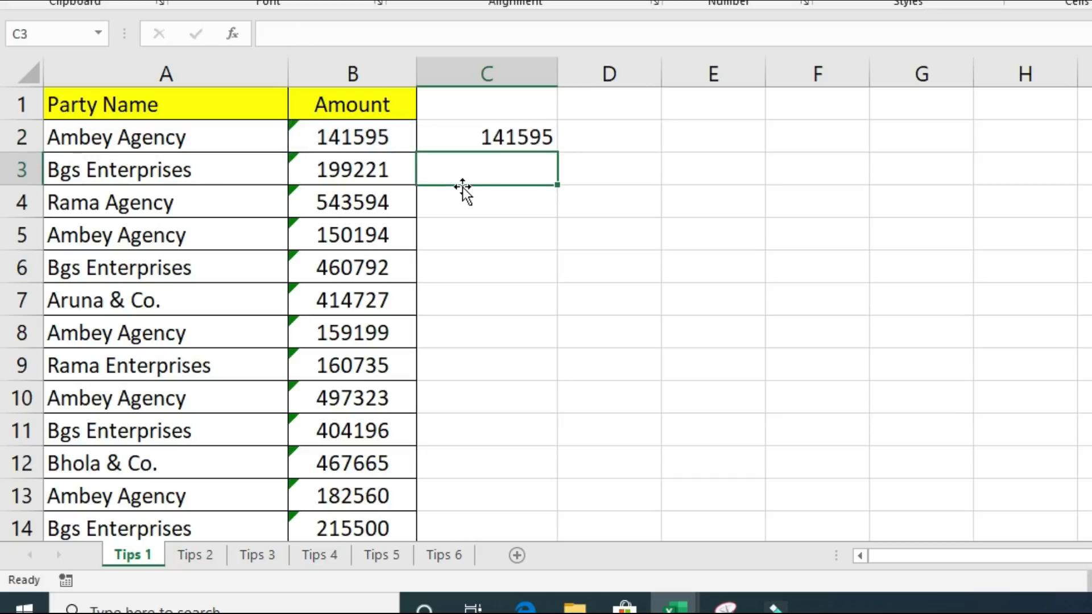
Fill the multiplication formula from C2 down column C to the last data row, 176.
click(487, 138)
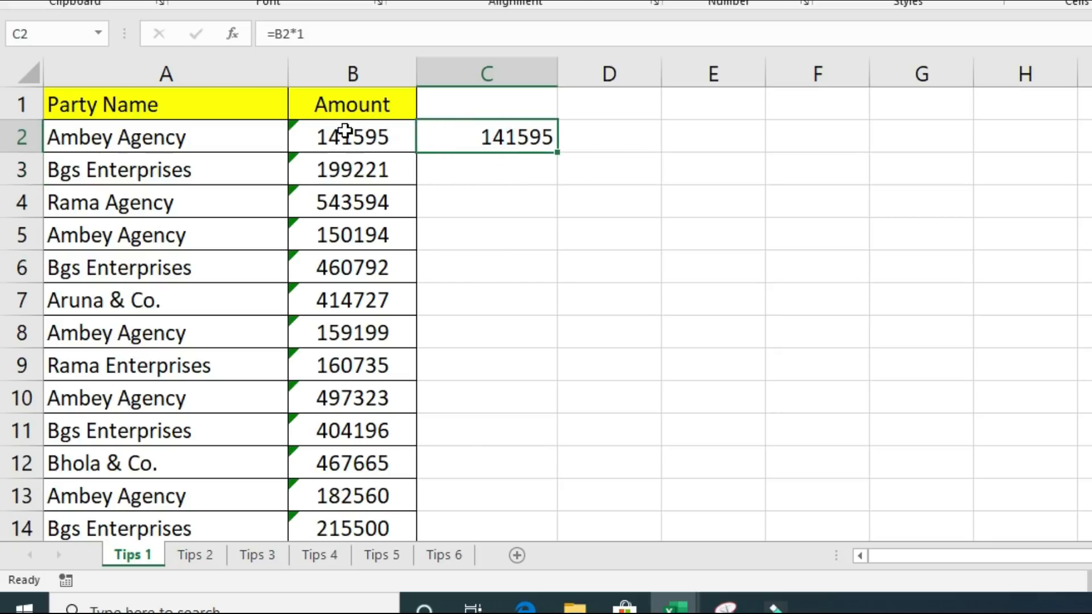
click(394, 134)
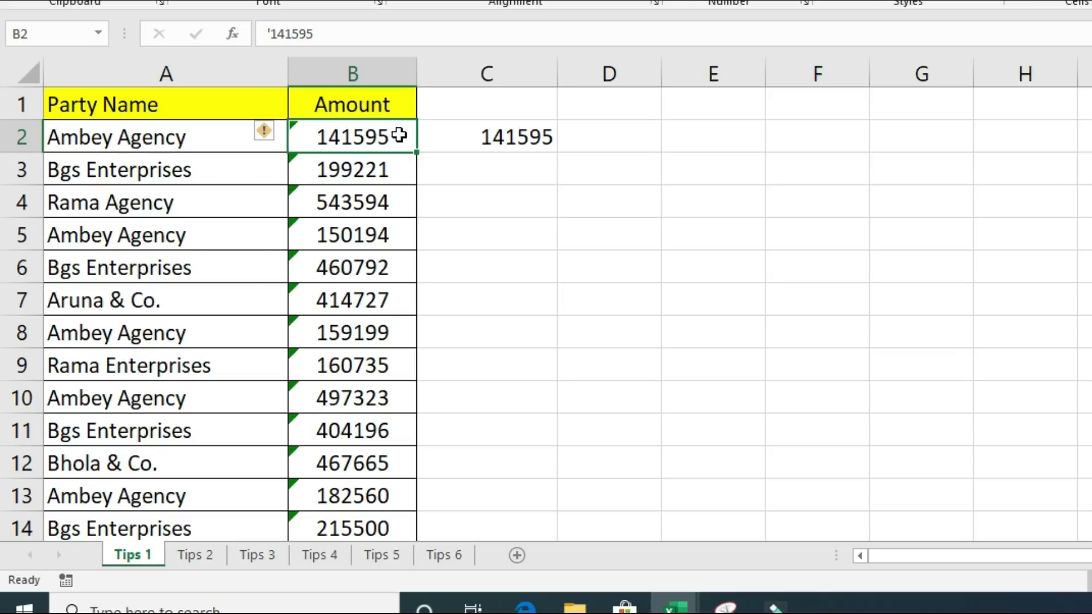
click(456, 135)
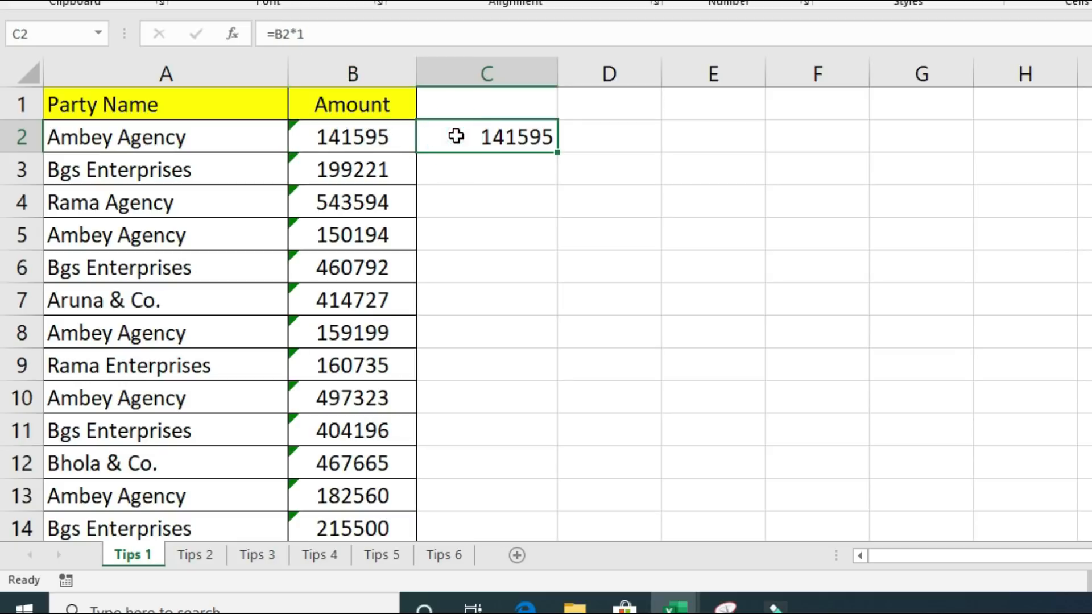
double_click(560, 153)
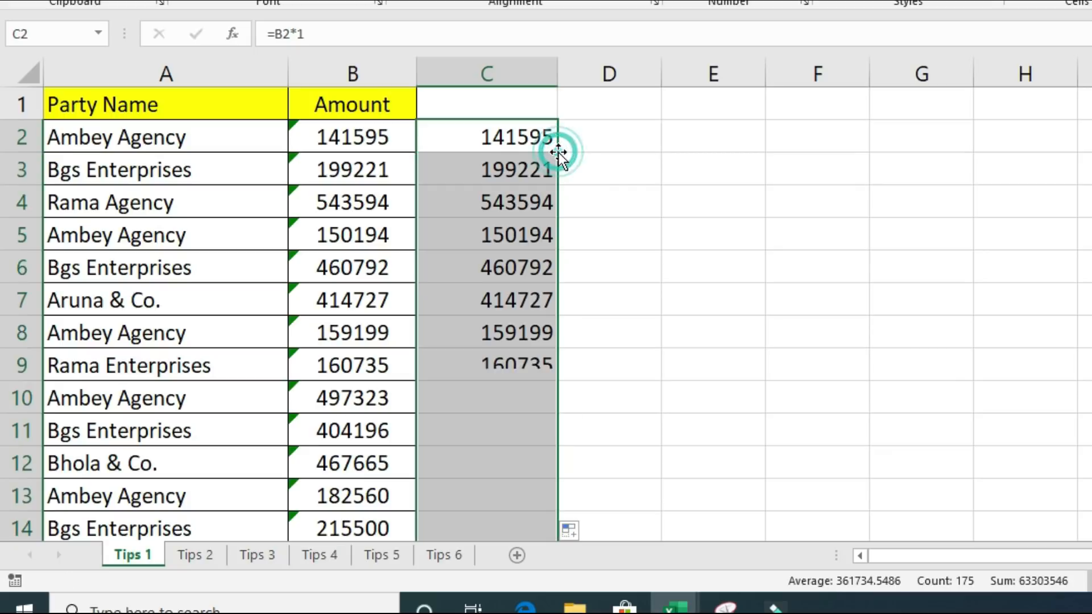
Examine the copied formulas in several column C cells and compare their values with the amounts in column B.
click(482, 137)
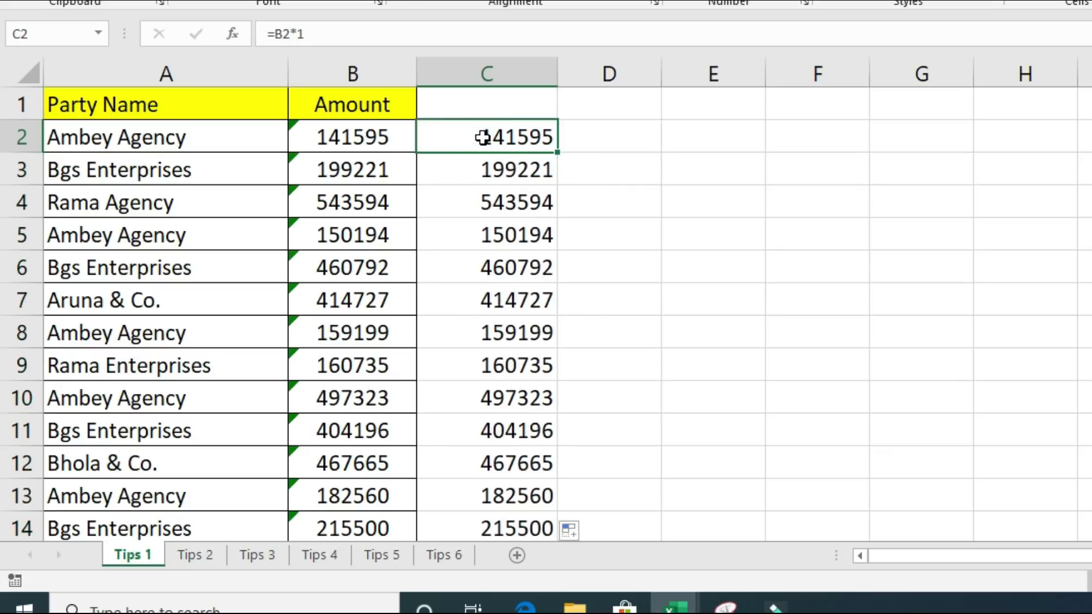
double_click(478, 171)
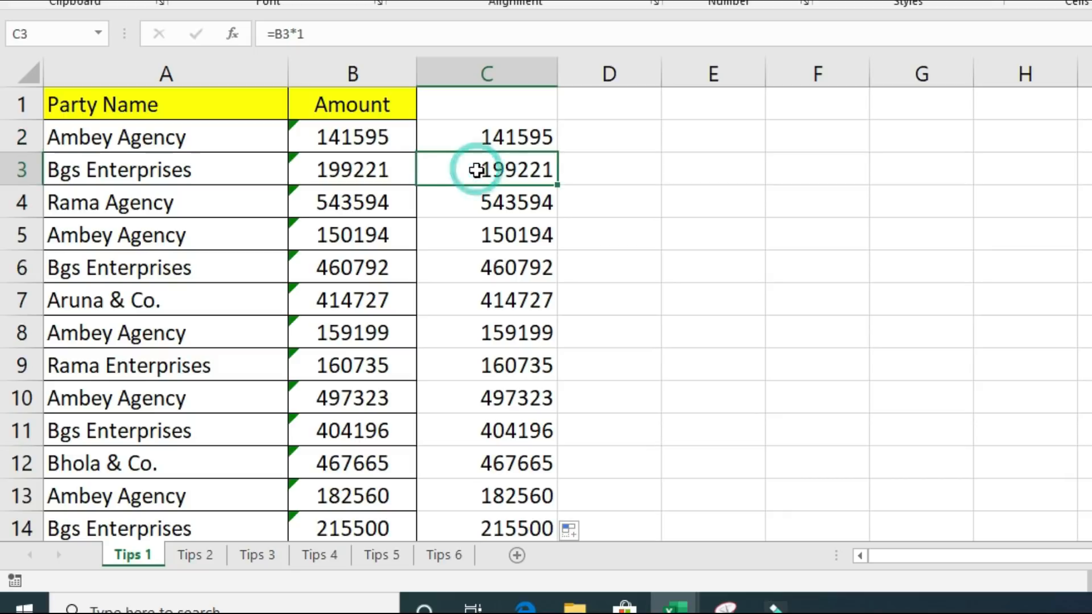
key(Escape)
double_click(458, 222)
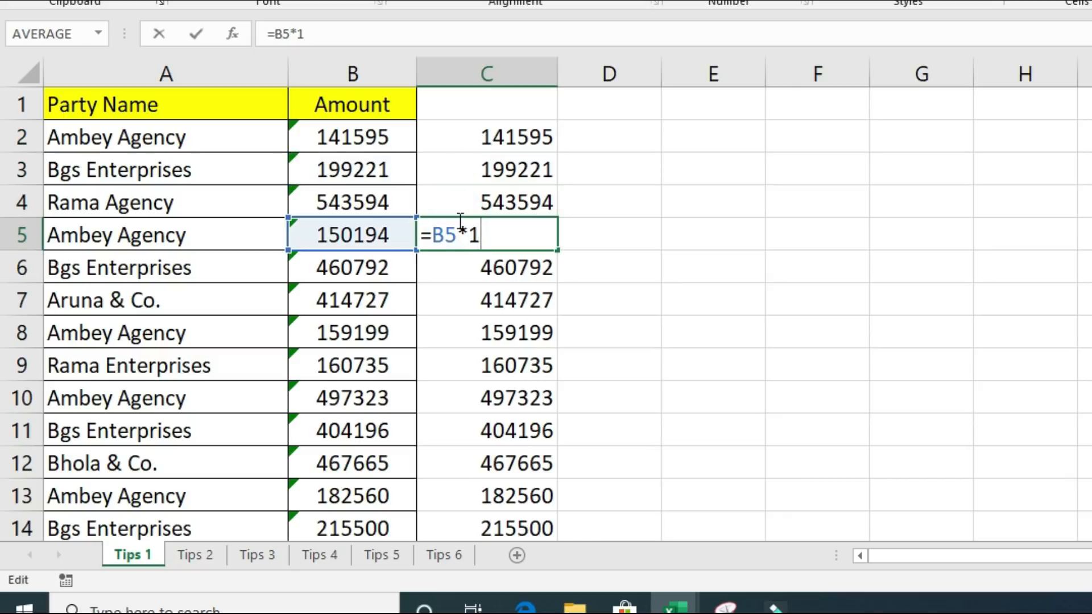
key(Escape)
drag(353, 137, 486, 469)
click(493, 427)
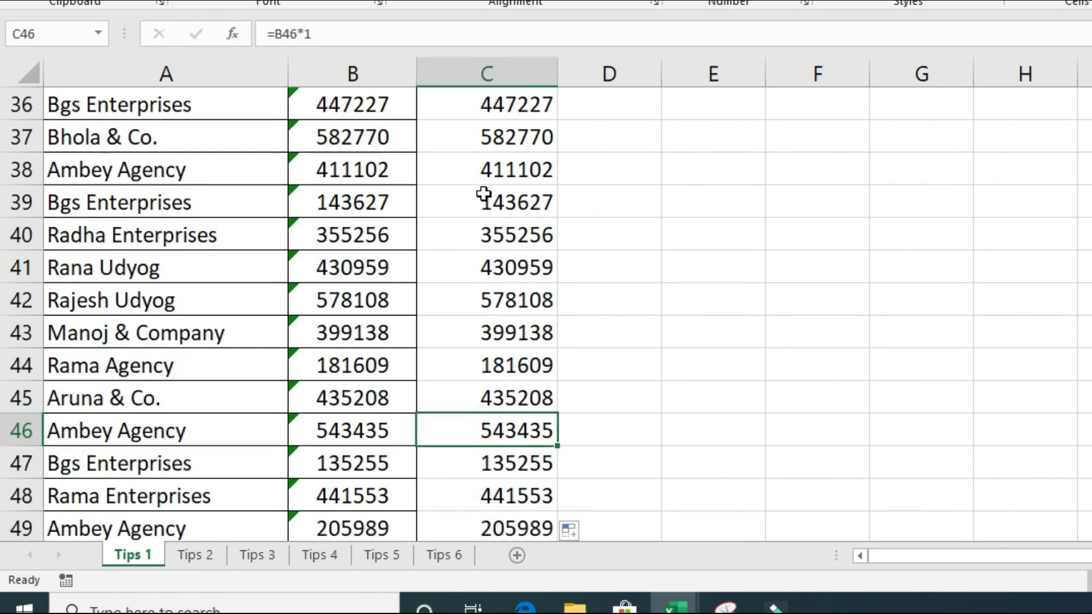
drag(470, 106, 472, 534)
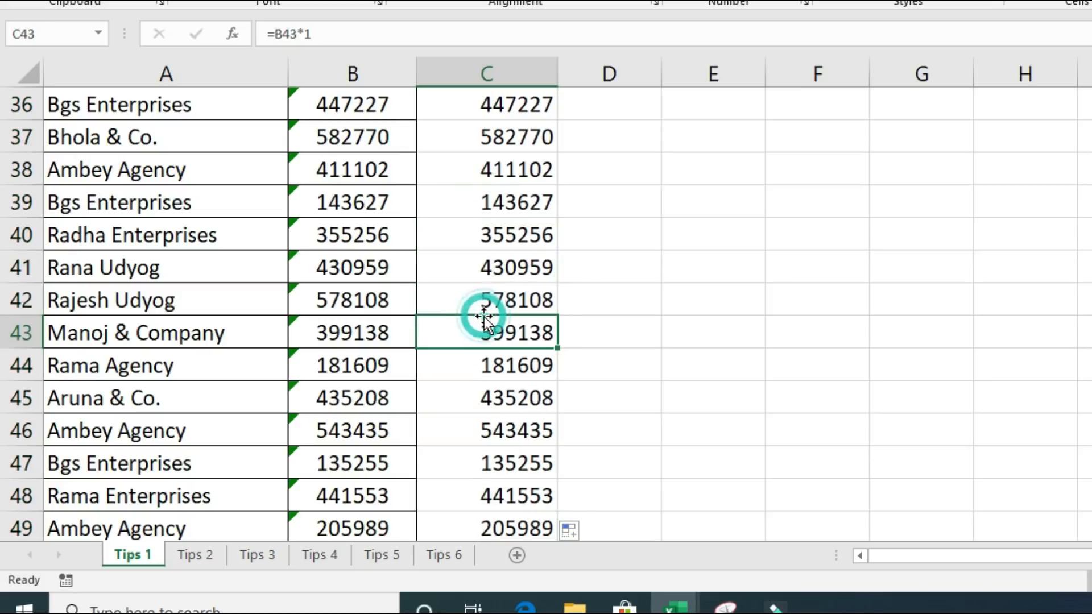
click(486, 327)
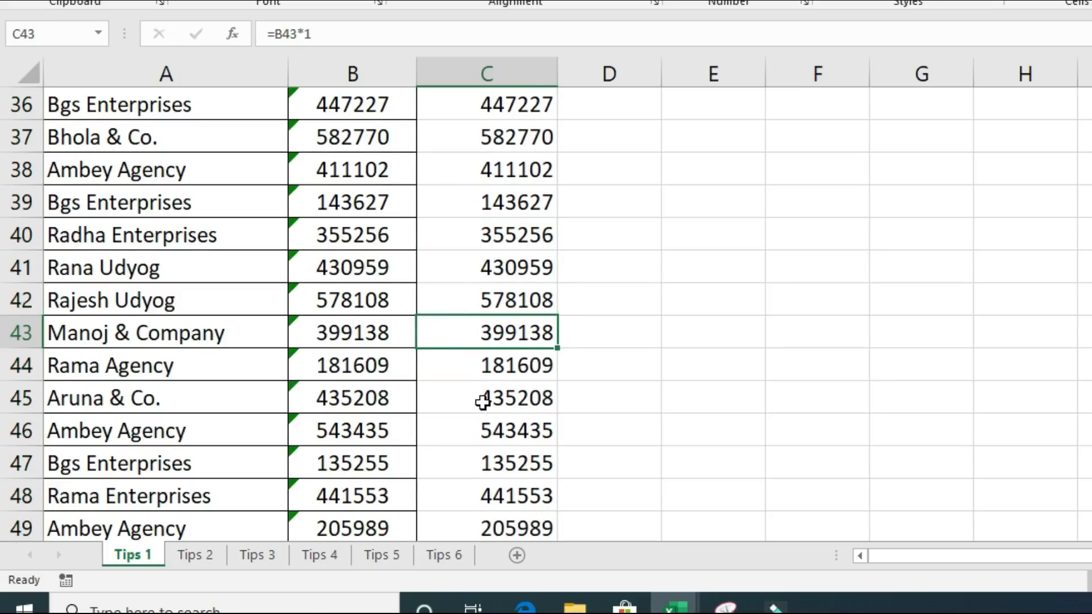
scroll(482, 401, down, 4)
click(483, 395)
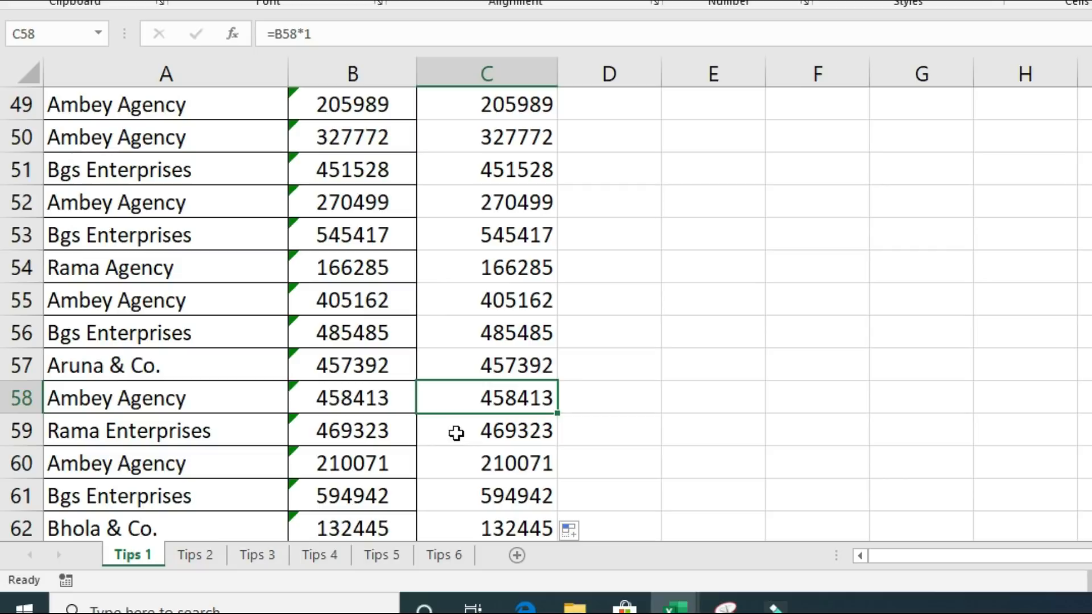
Total the converted amounts in cell C177 with the AutoSum formula =SUM(C2:C176).
key(ctrl+Down)
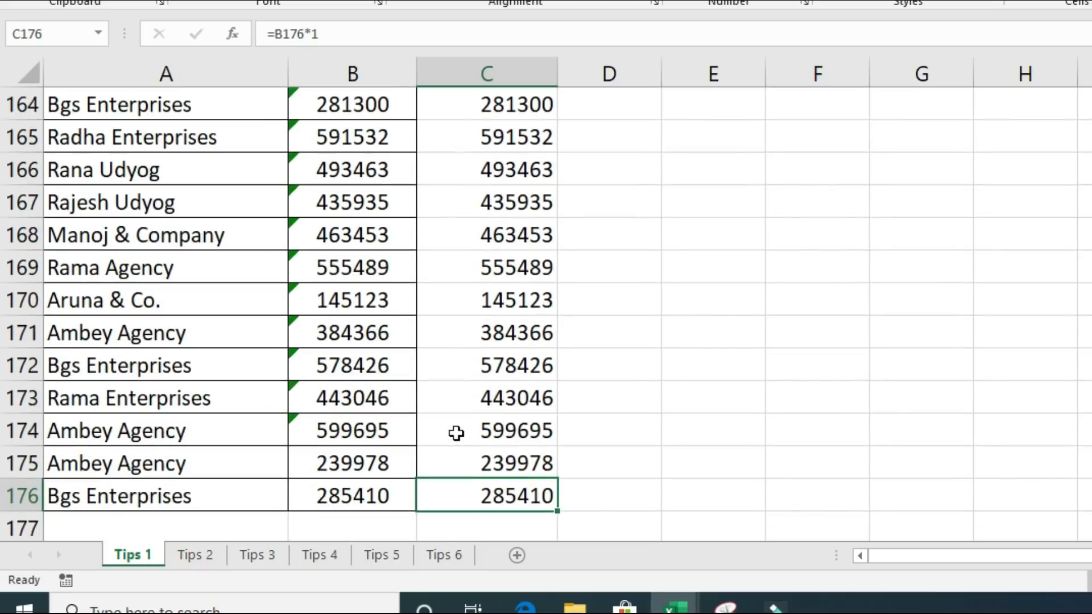
key(Down)
key(Down)
key(Down)
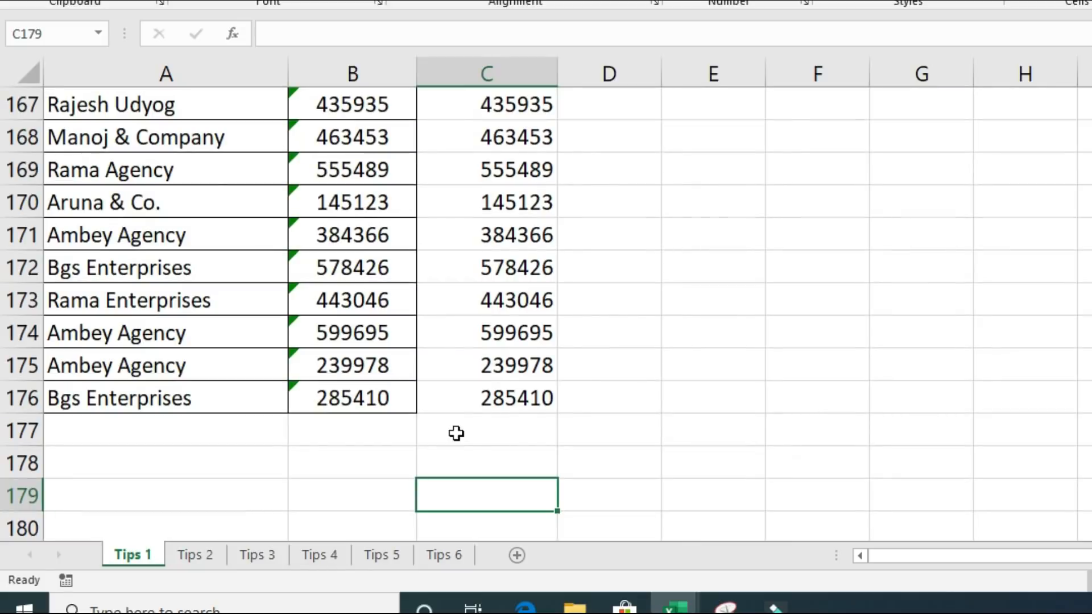
click(456, 433)
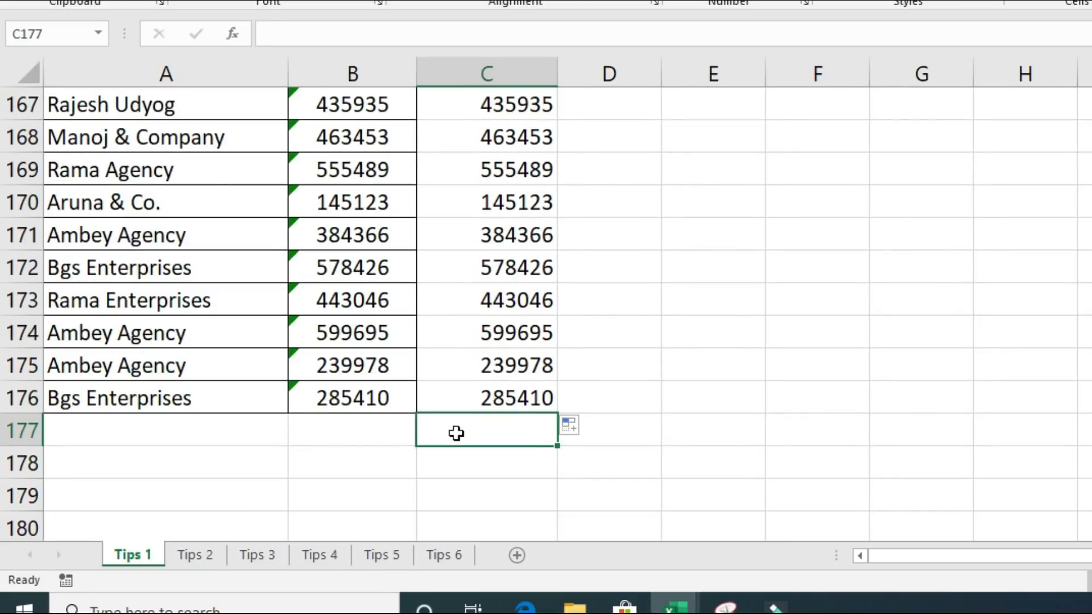
key(alt+equal)
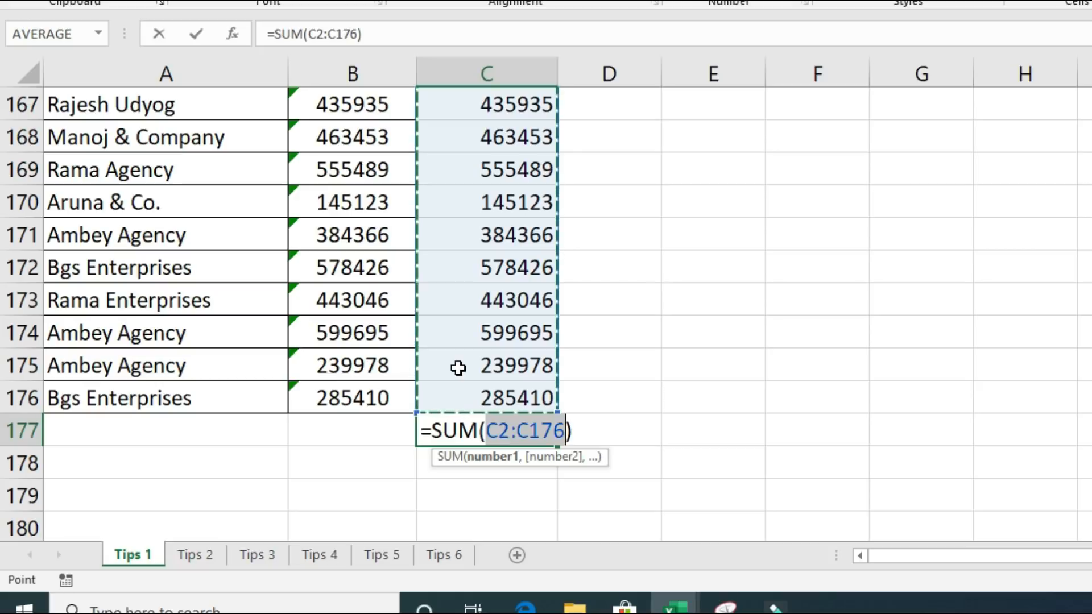
key(Return)
Review the range covered by the SUM formula in C177, back up to the first amount, without changing it.
click(442, 432)
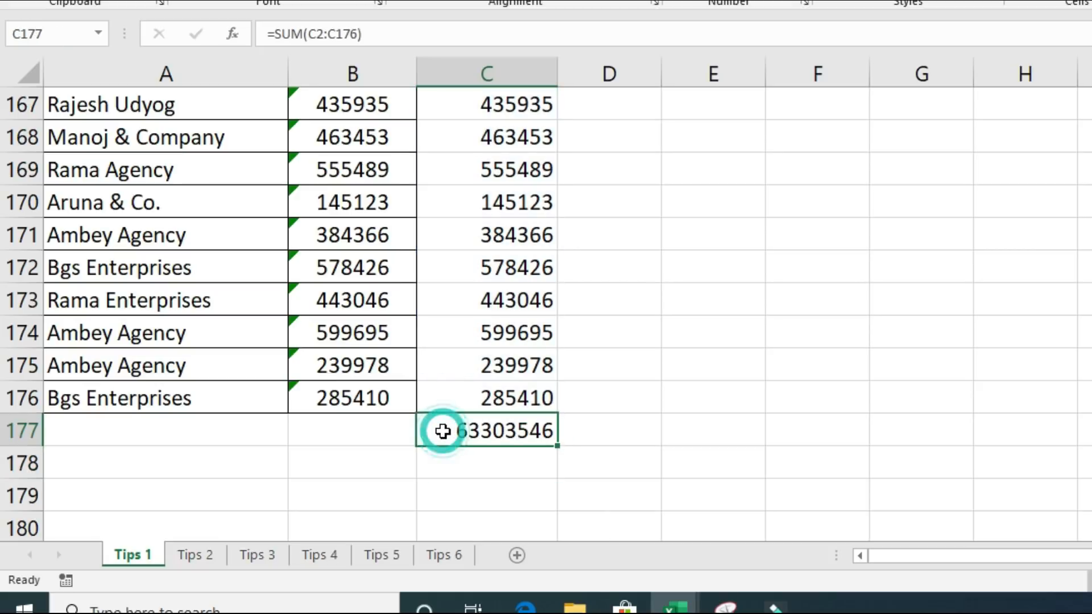
double_click(442, 432)
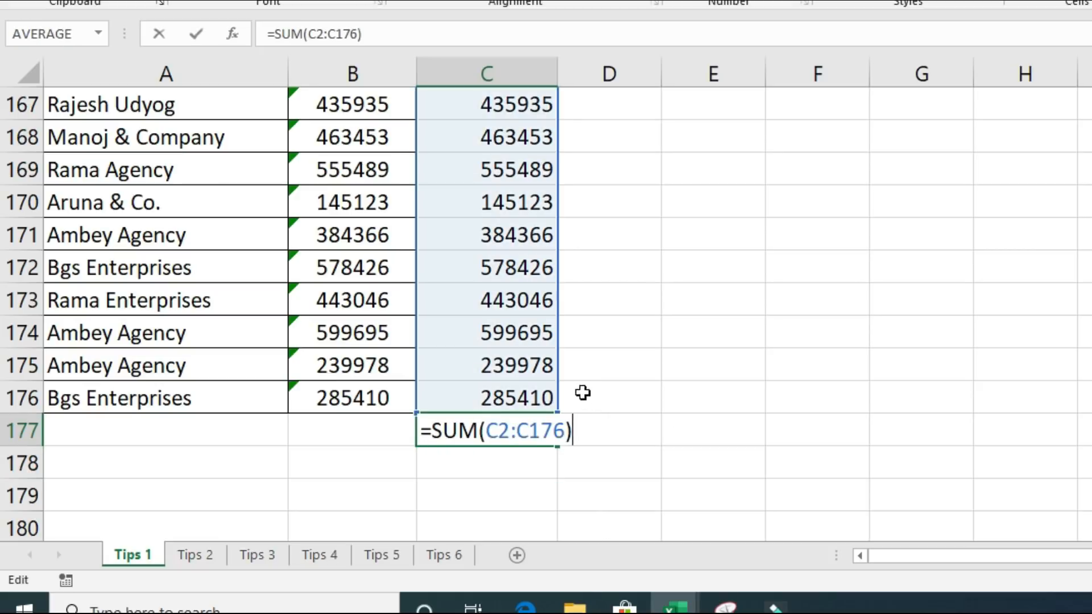
scroll(576, 370, up, 20)
scroll(576, 370, up, 8)
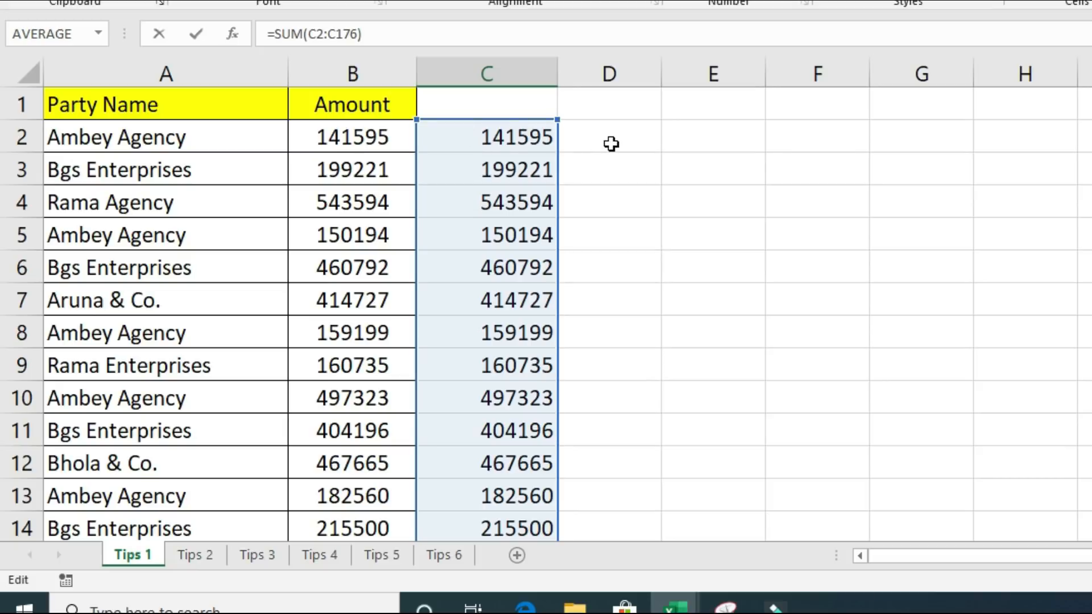
key(ctrl+Return)
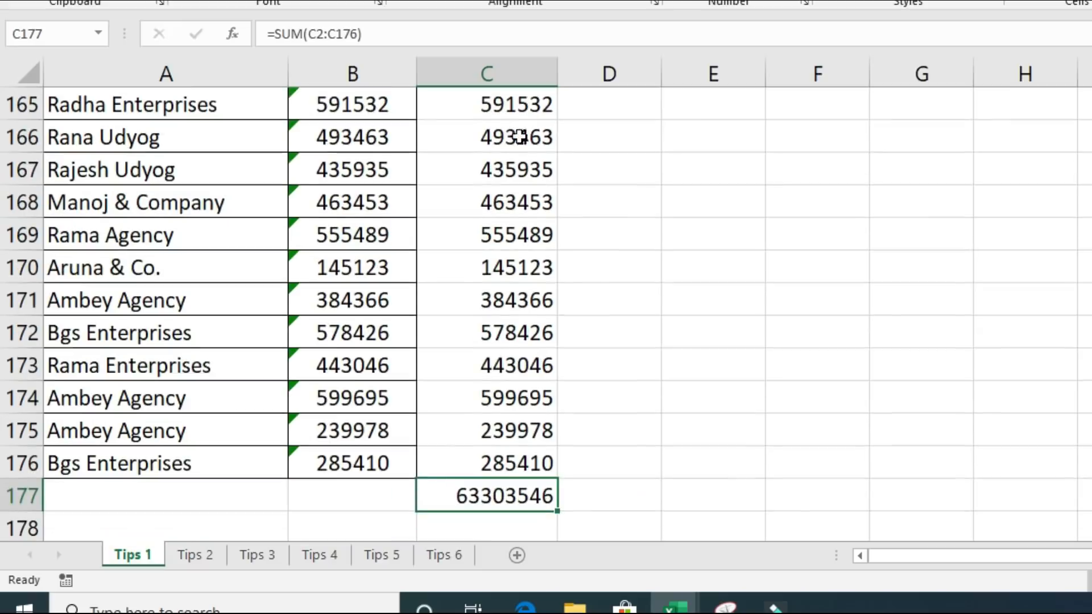
click(442, 253)
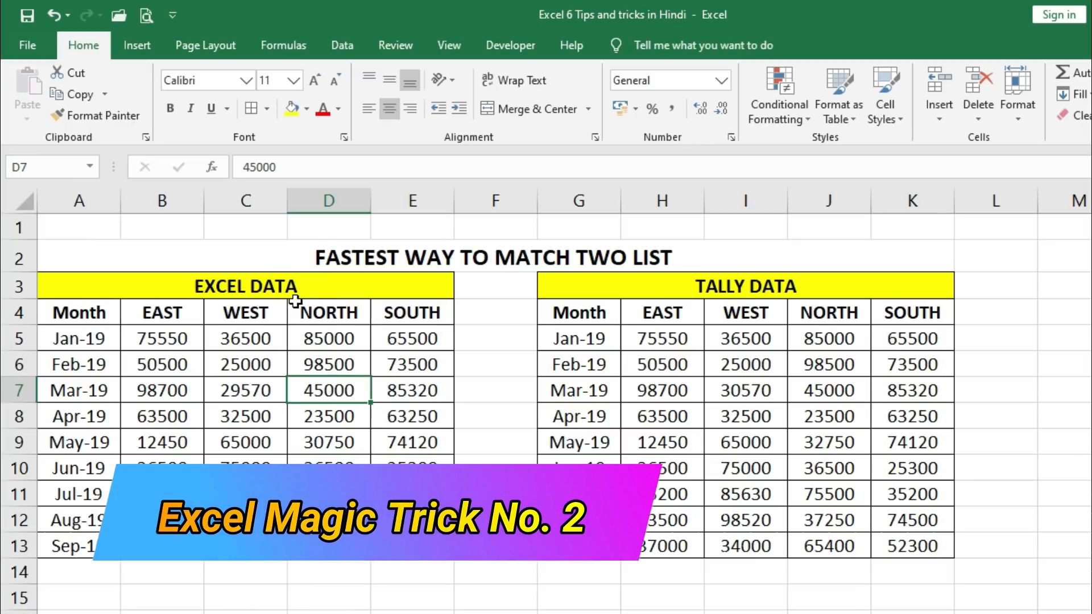
Examine the EXCEL DATA table in columns A to E and the TALLY DATA table in columns G to K, comparing their layout.
drag(324, 284, 315, 560)
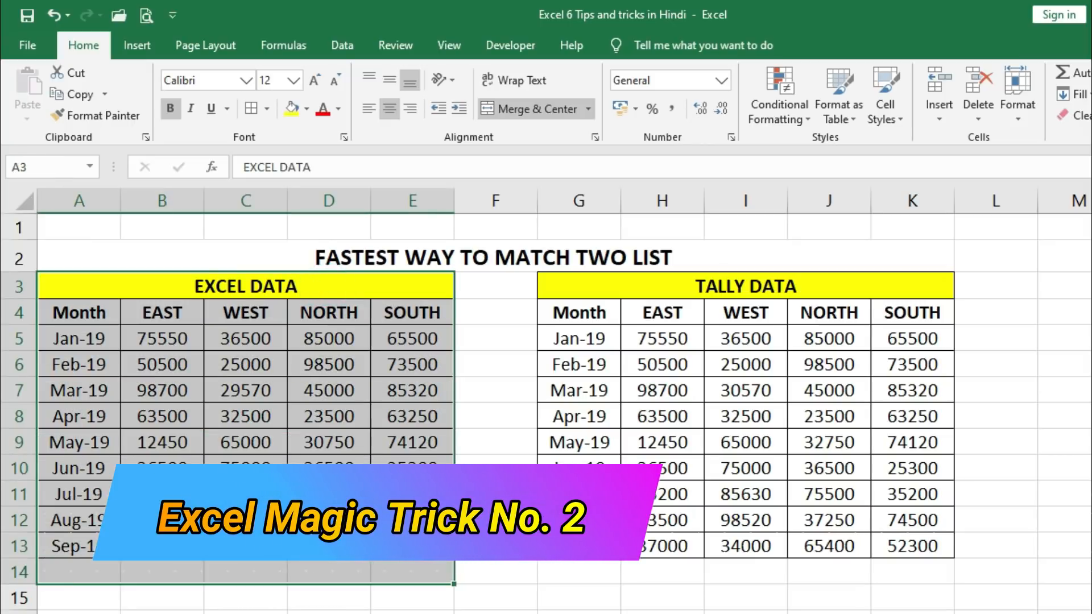
click(699, 286)
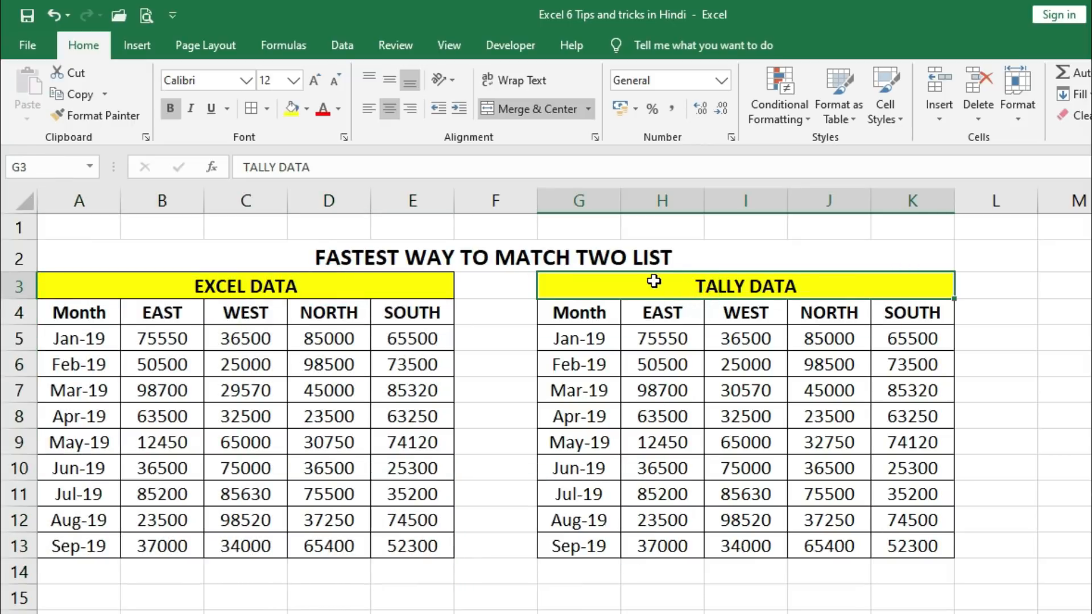
drag(654, 281, 653, 545)
drag(309, 280, 322, 539)
drag(661, 281, 676, 545)
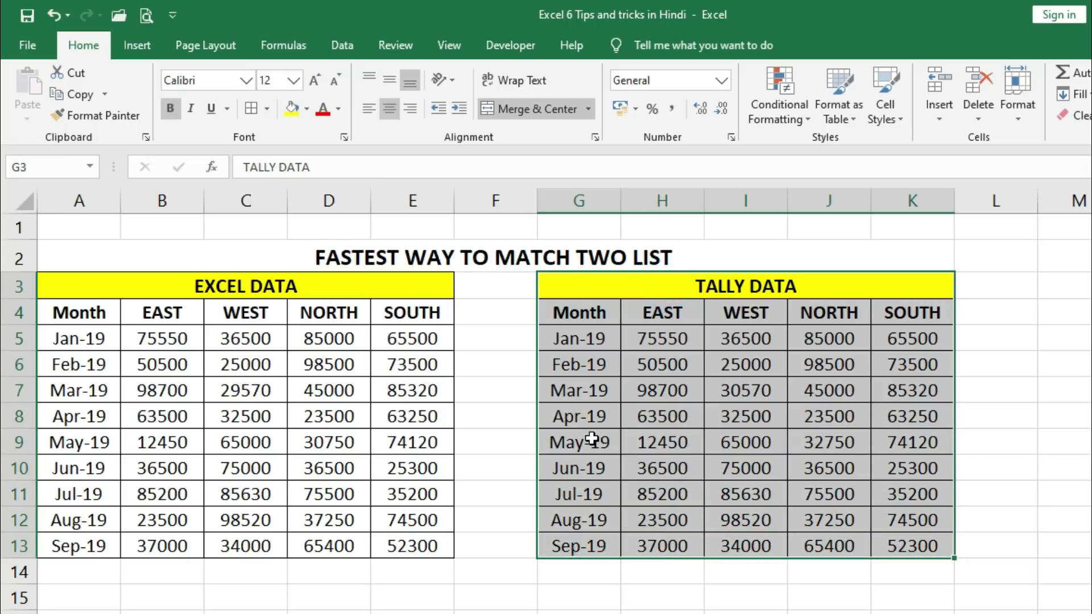
click(266, 417)
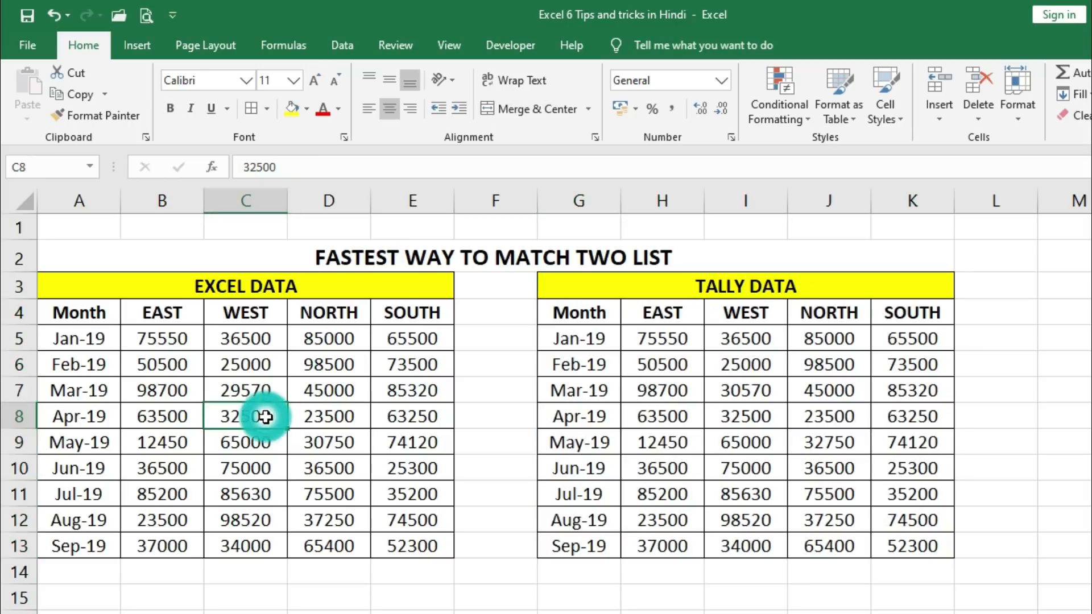
Apply a Duplicate Values conditional formatting rule to A4:E13 and G4:K13 together, marking Unique values with Light Red Fill with Dark Red Text.
drag(82, 320, 392, 544)
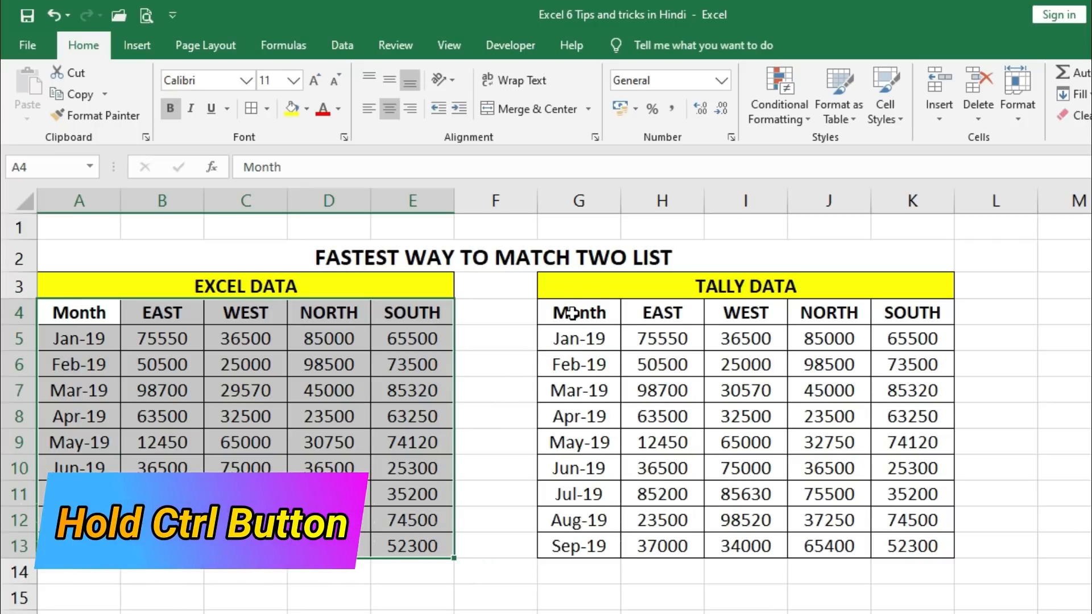
drag(586, 313, 904, 535)
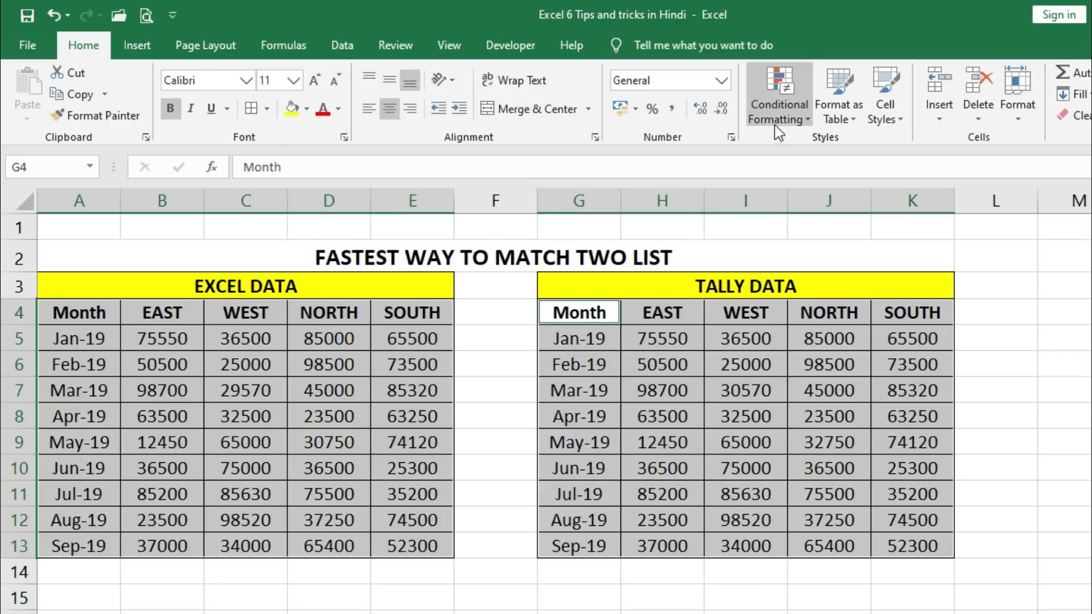
click(780, 82)
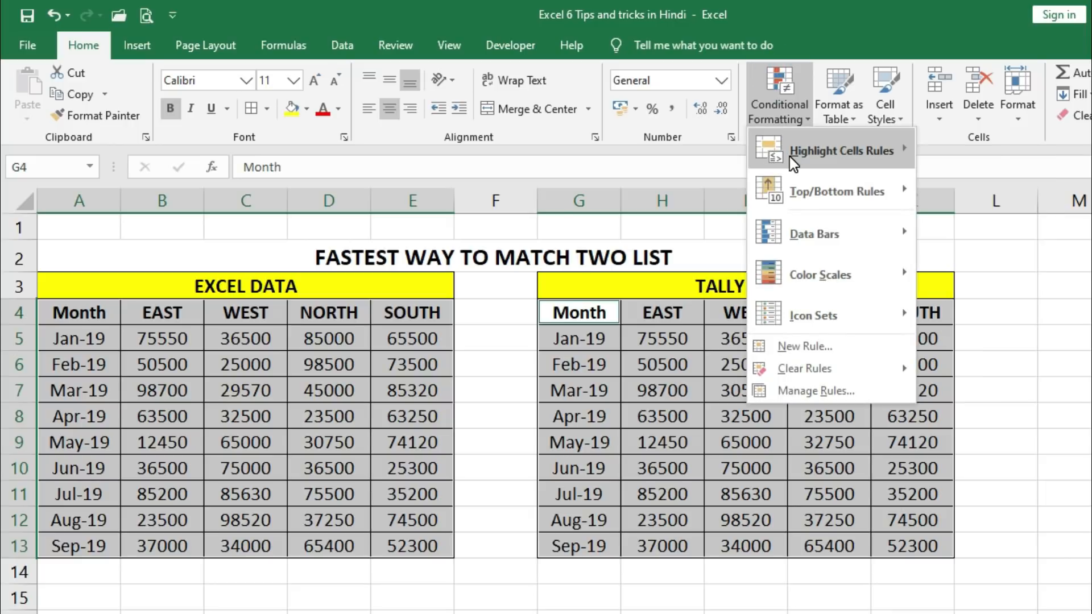
mouse_move(793, 164)
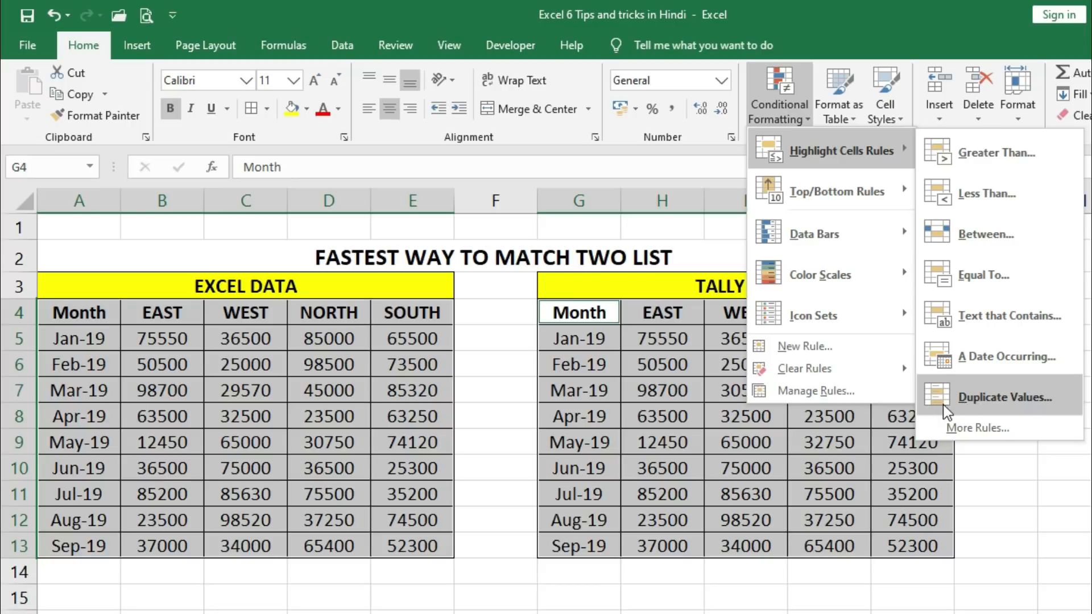
click(1056, 401)
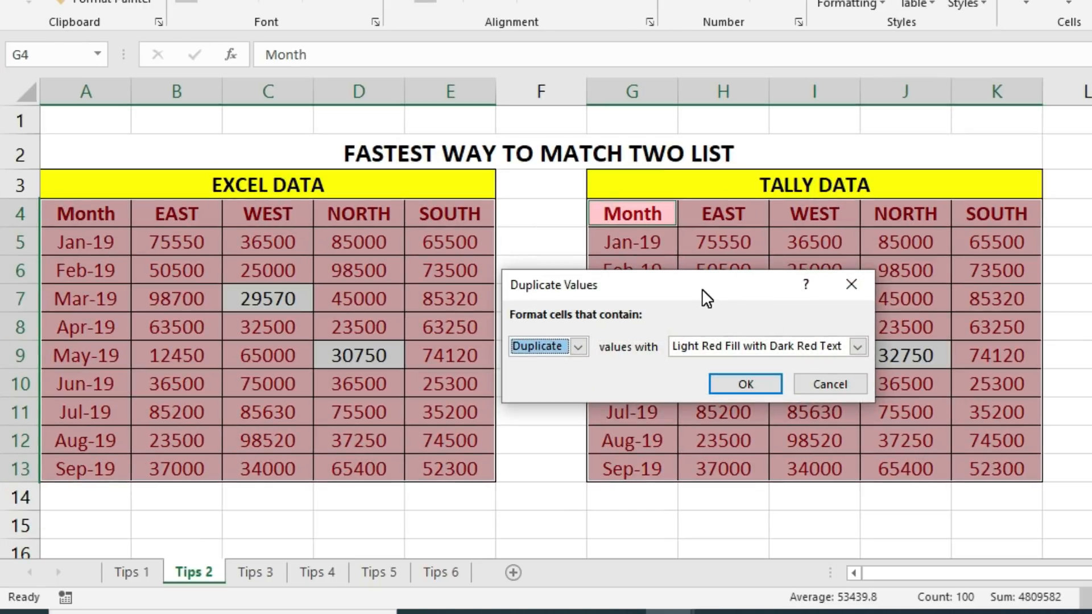
drag(704, 292, 557, 206)
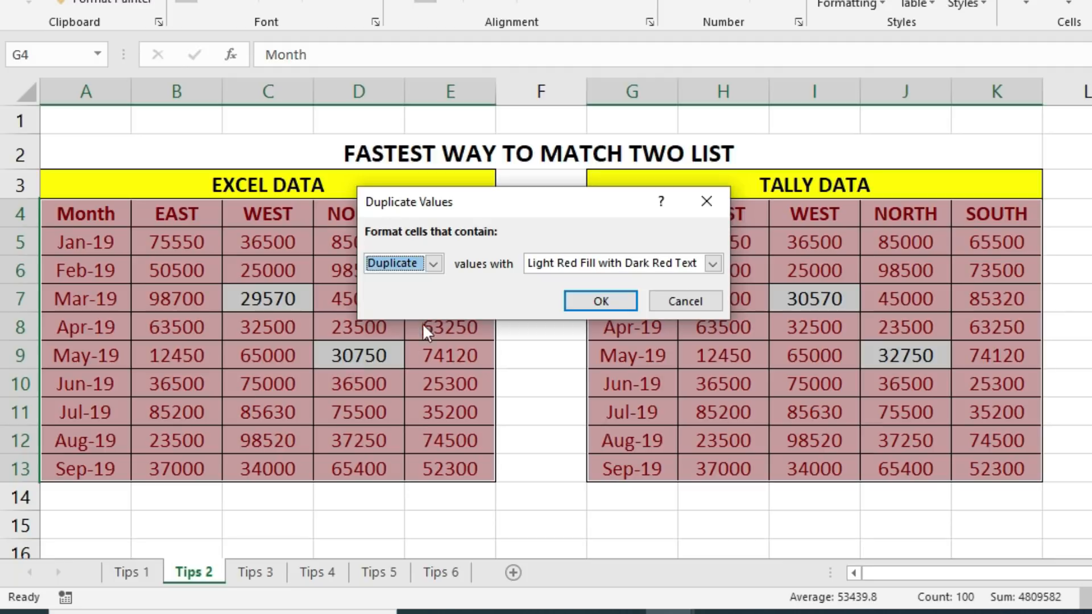
click(432, 262)
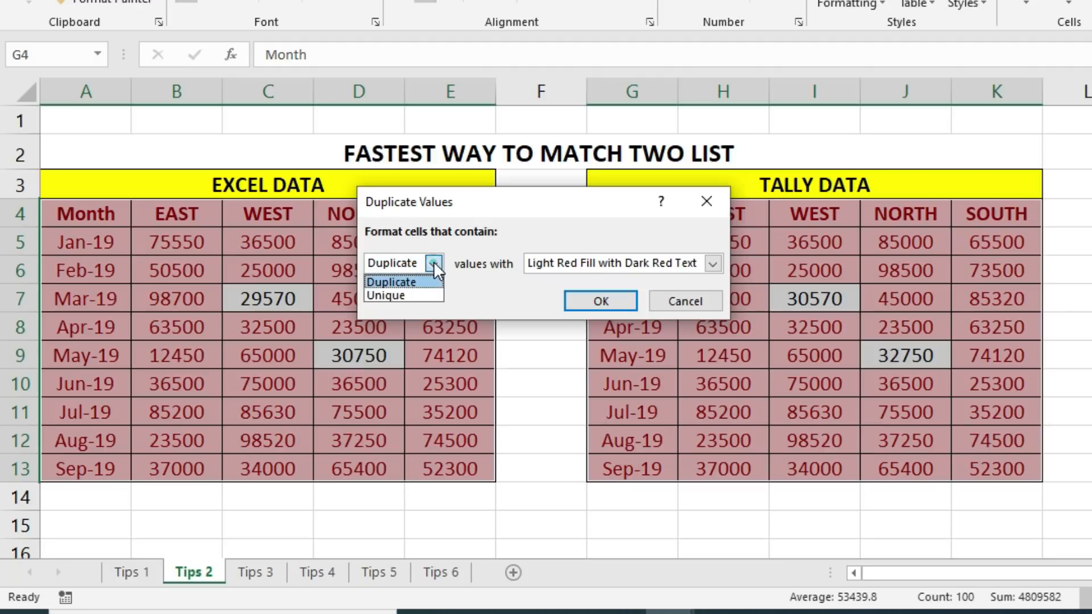
click(418, 296)
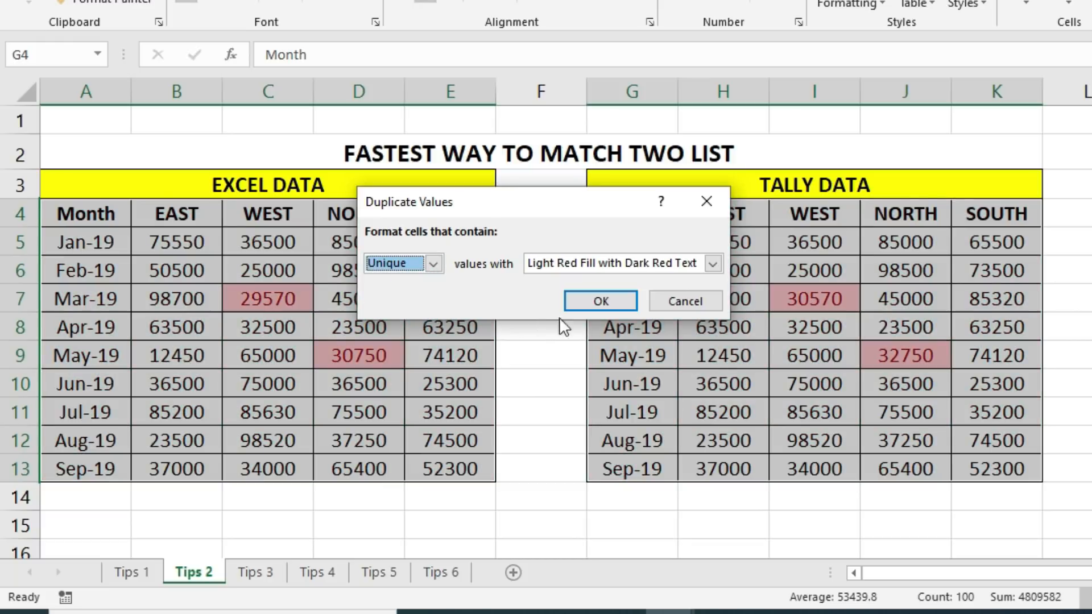
click(600, 302)
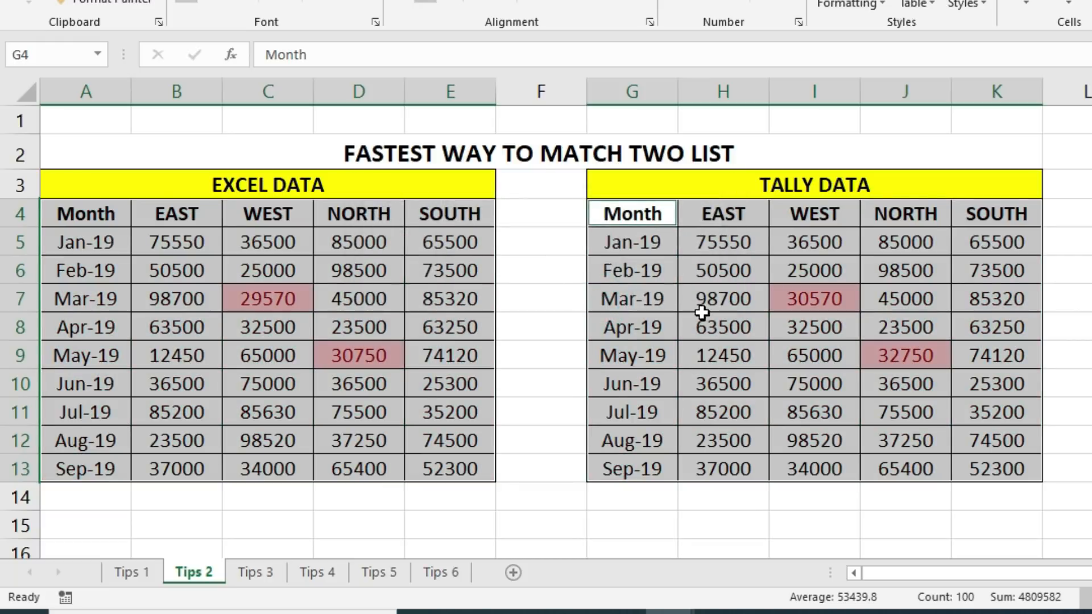
click(702, 315)
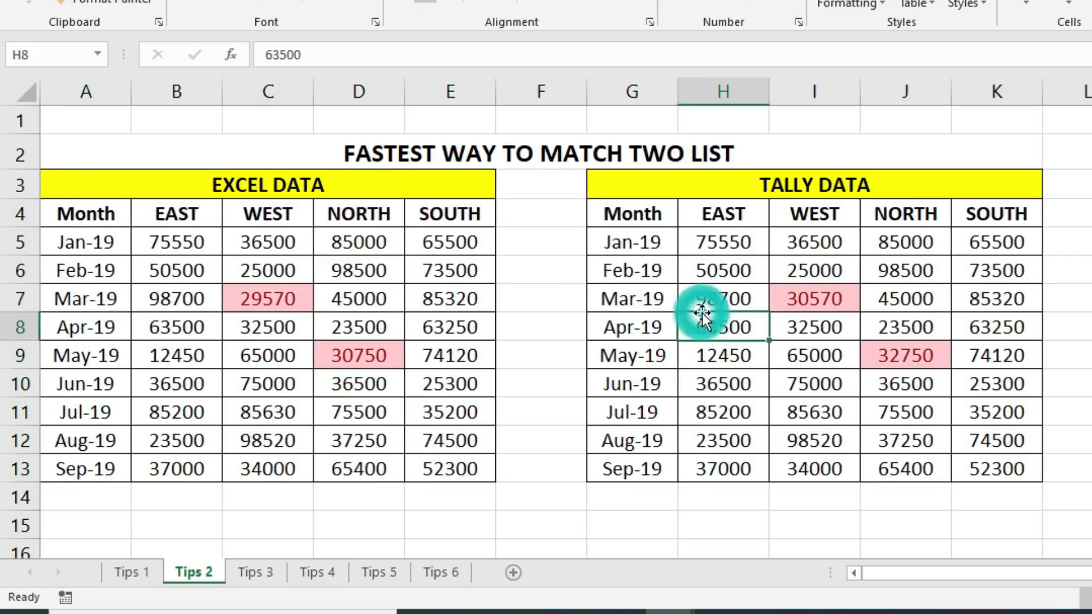
Correct the Mar-19 WEST amount in C7 of the EXCEL DATA table to 30570 and compare it with I7.
click(819, 298)
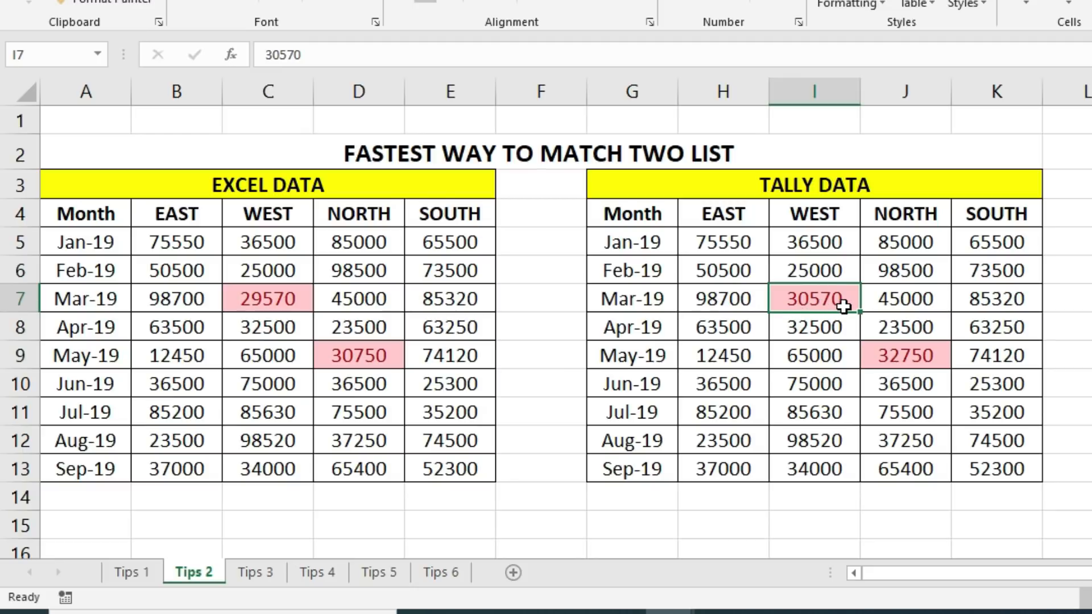
click(287, 302)
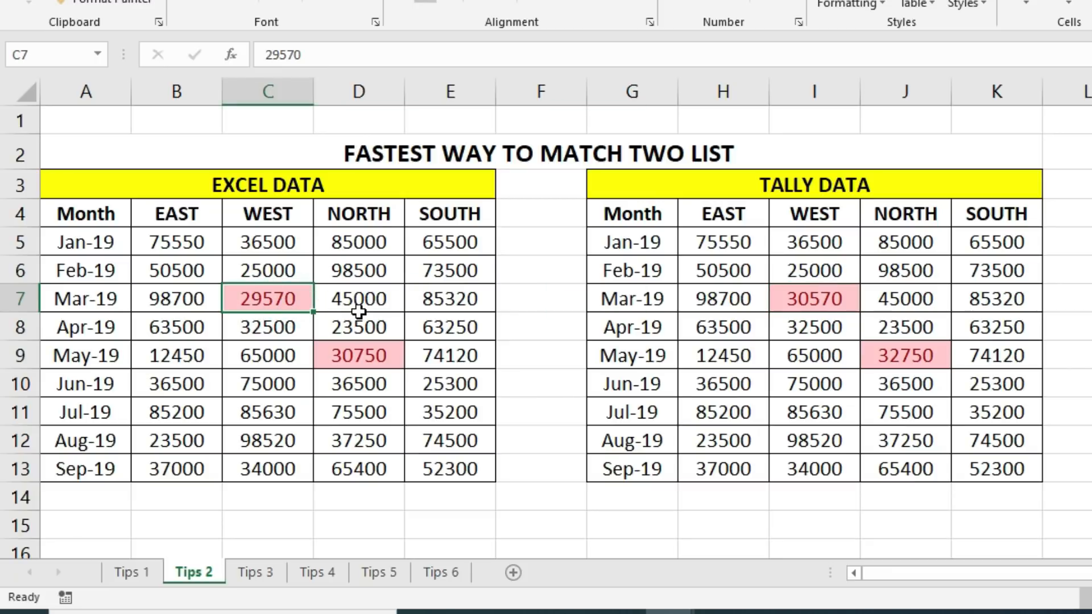
text(30570)
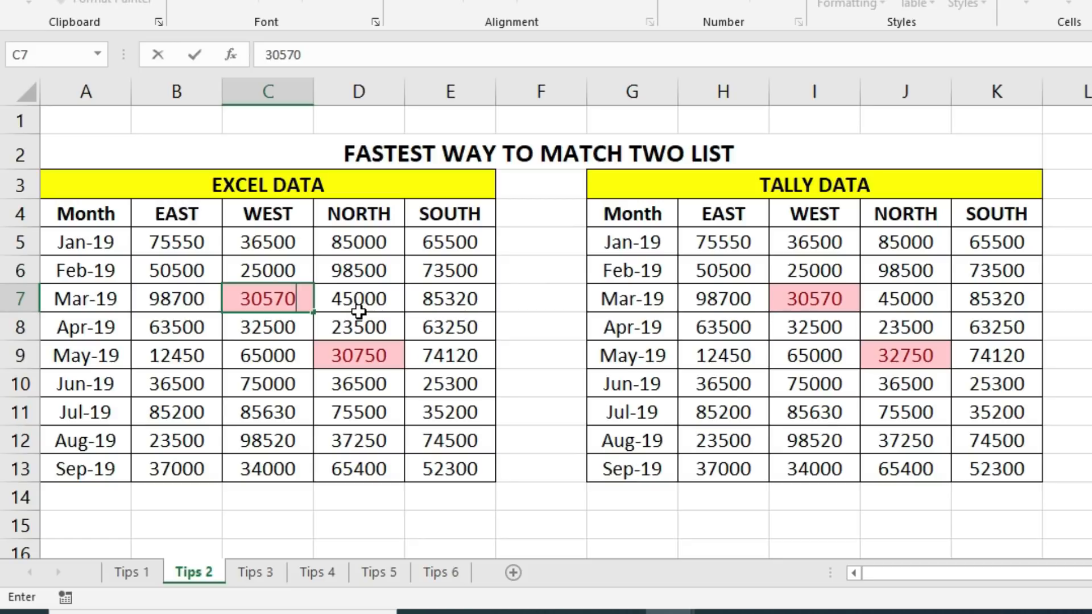
key(Return)
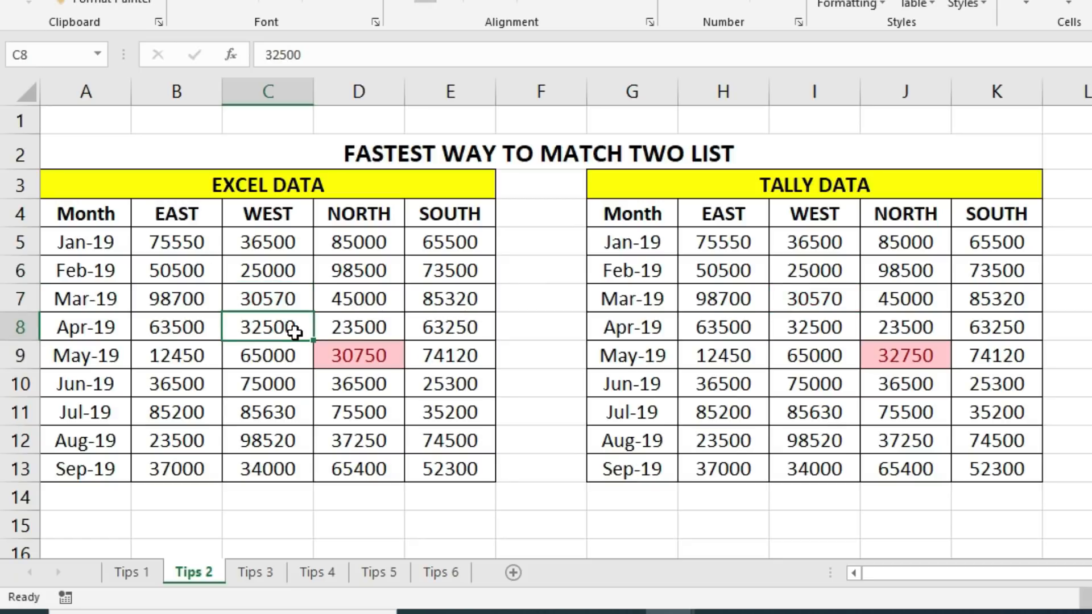
click(298, 298)
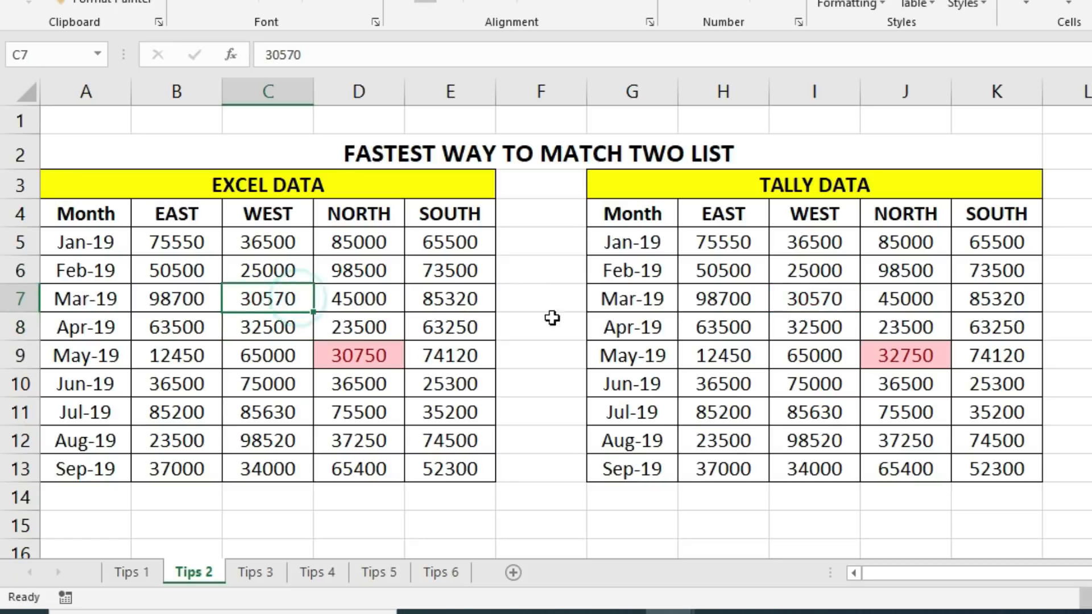
click(827, 300)
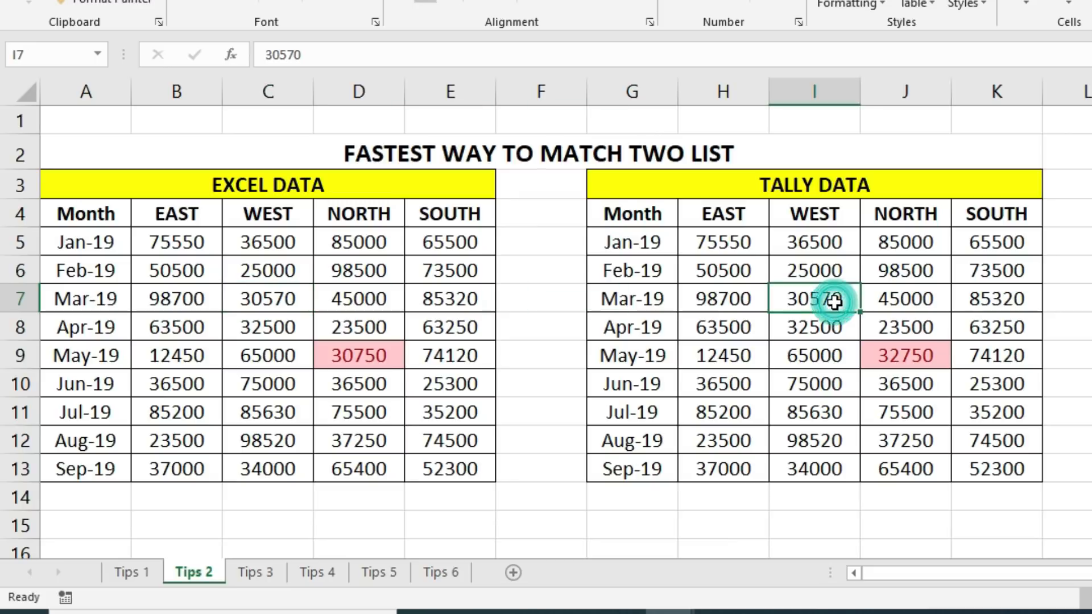
click(293, 322)
Test the highlighting by setting the Mar-19 NORTH amount in D7 to 40000 and comparing it with J7.
click(349, 294)
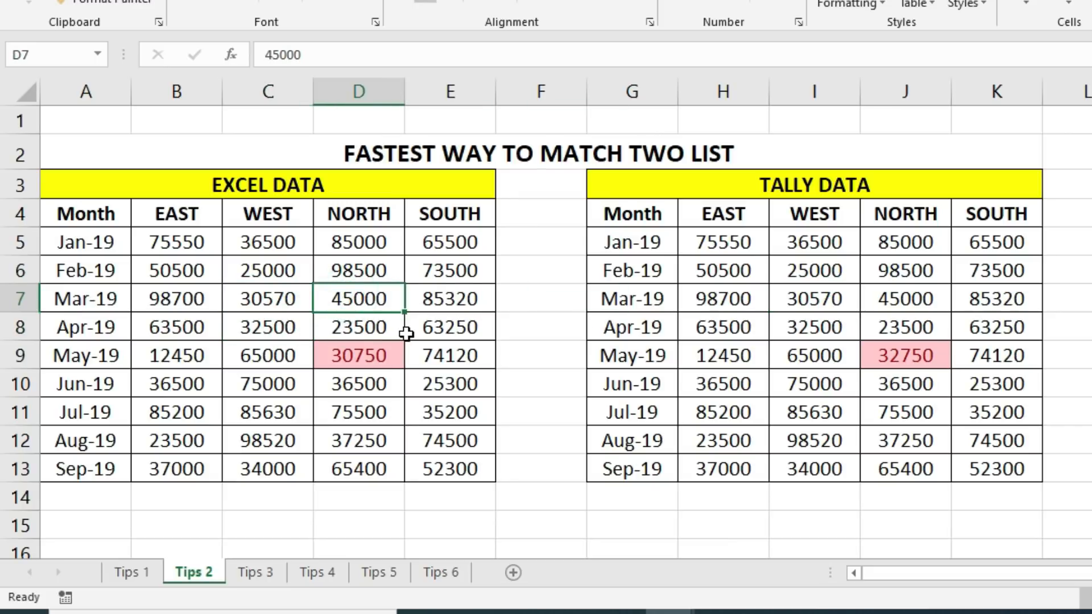
text(40000)
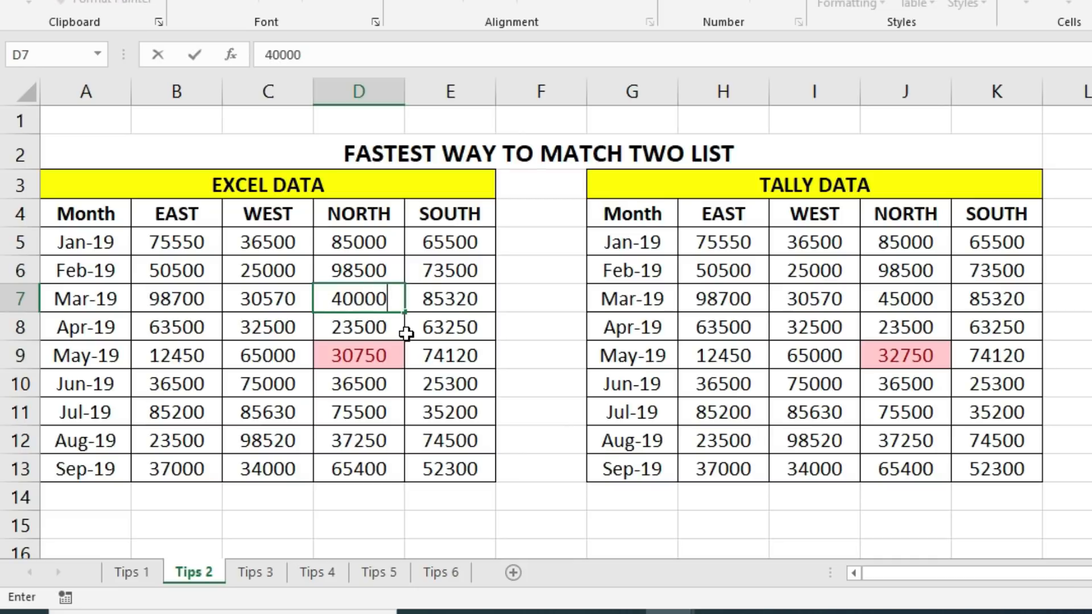
key(Return)
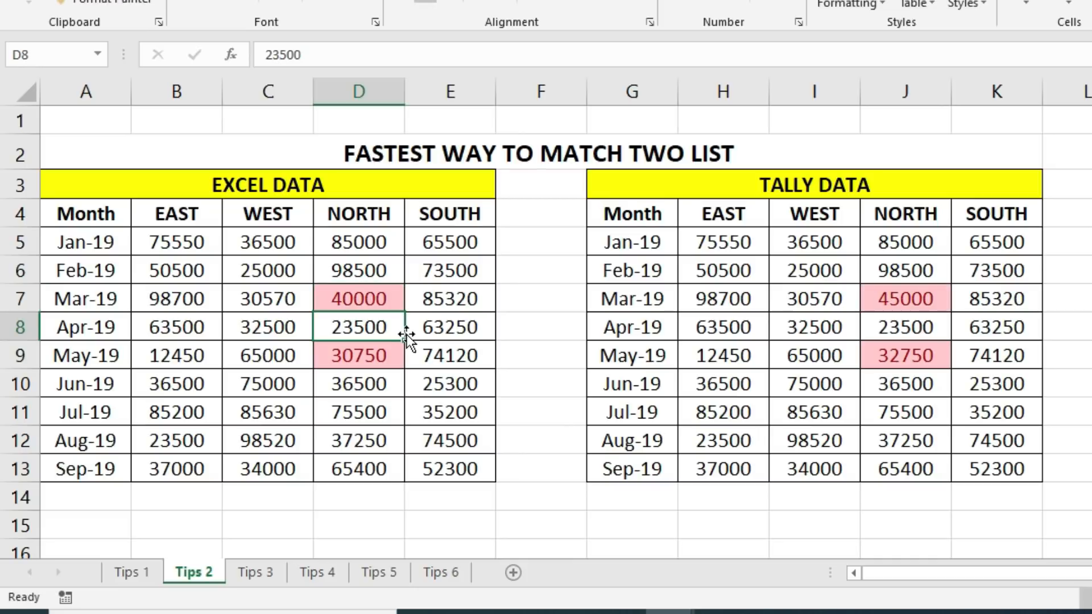
click(375, 294)
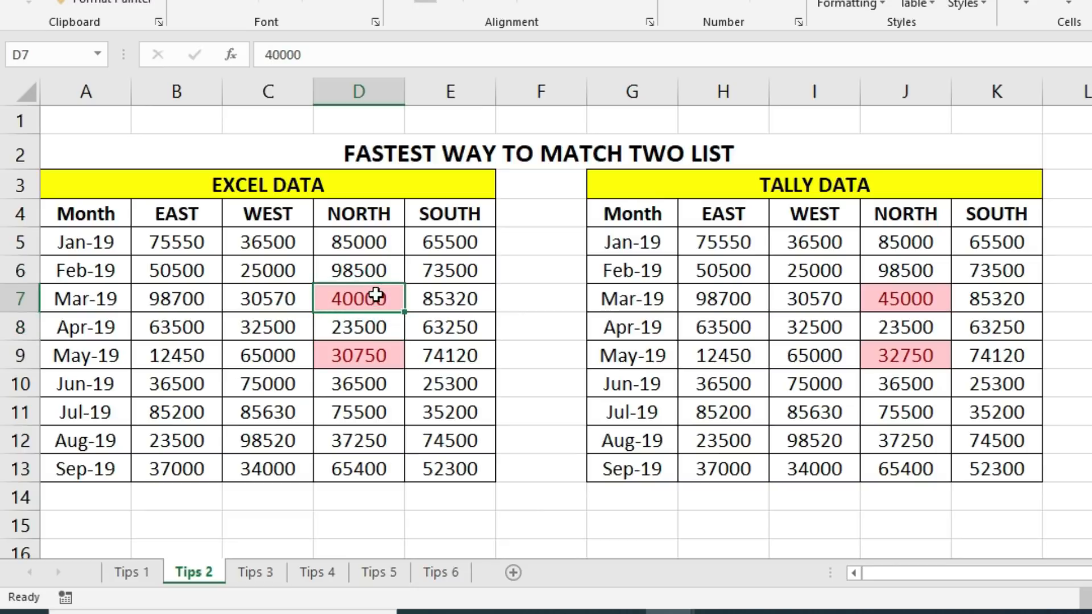
click(903, 298)
click(356, 298)
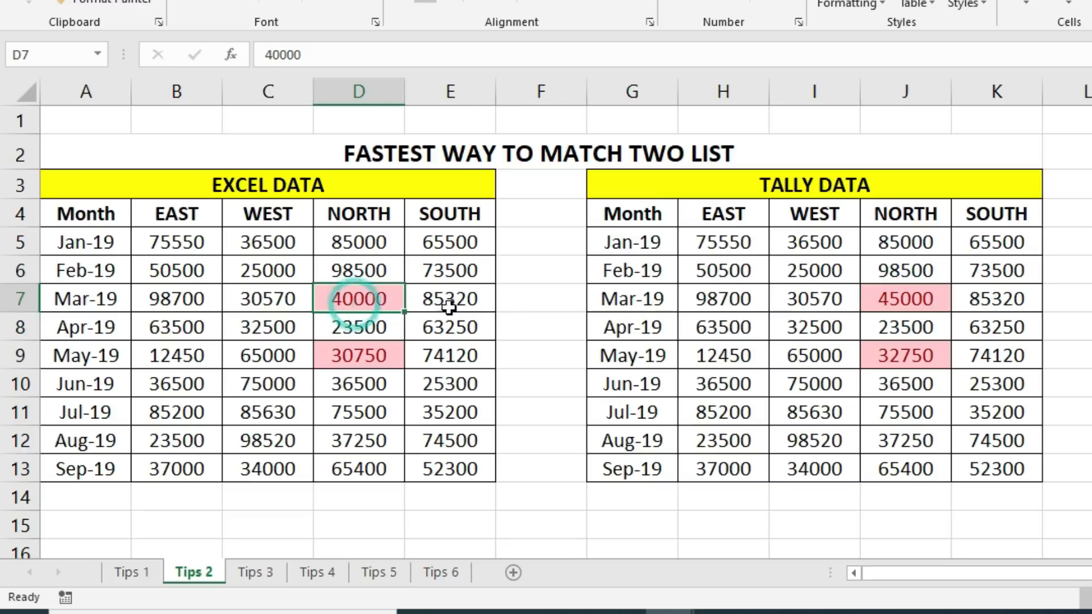
click(892, 298)
Restore the Mar-19 NORTH amount in D7 of the EXCEL DATA table to 45000.
click(390, 298)
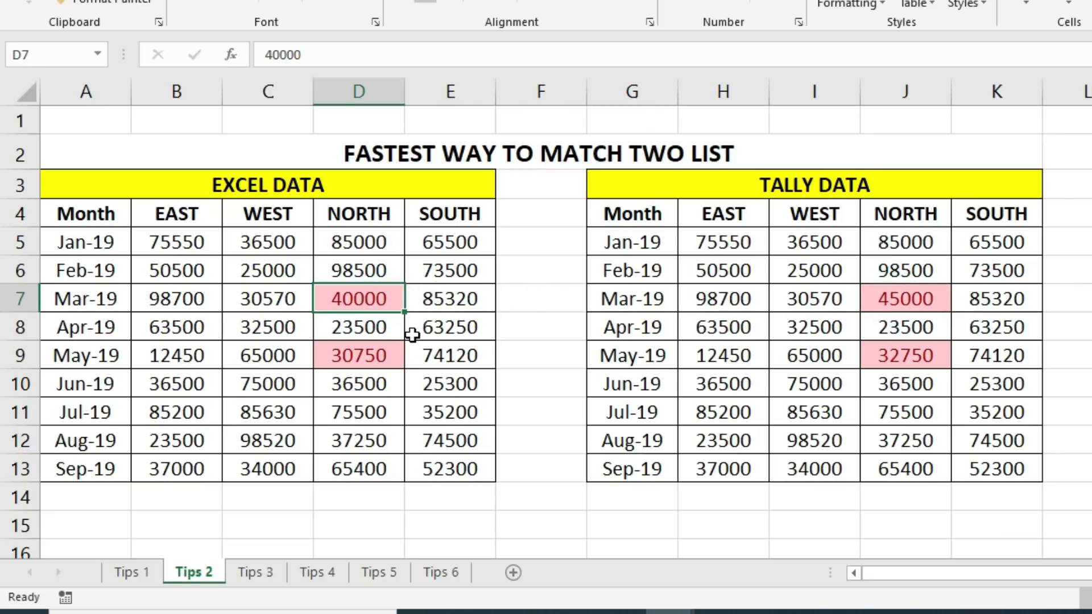
text(45)
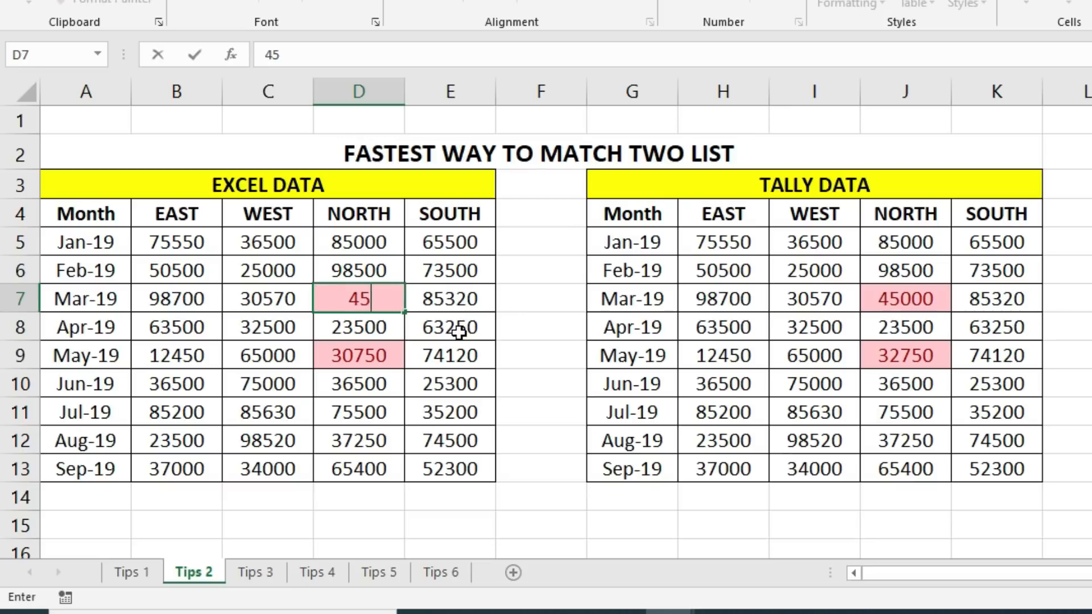
text(000)
key(Return)
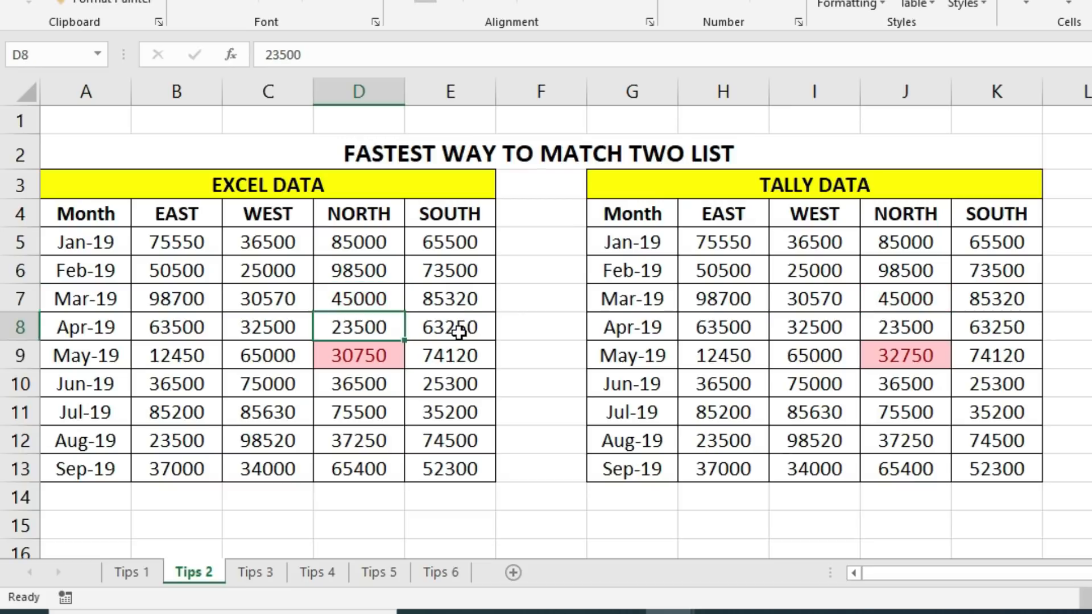
click(369, 298)
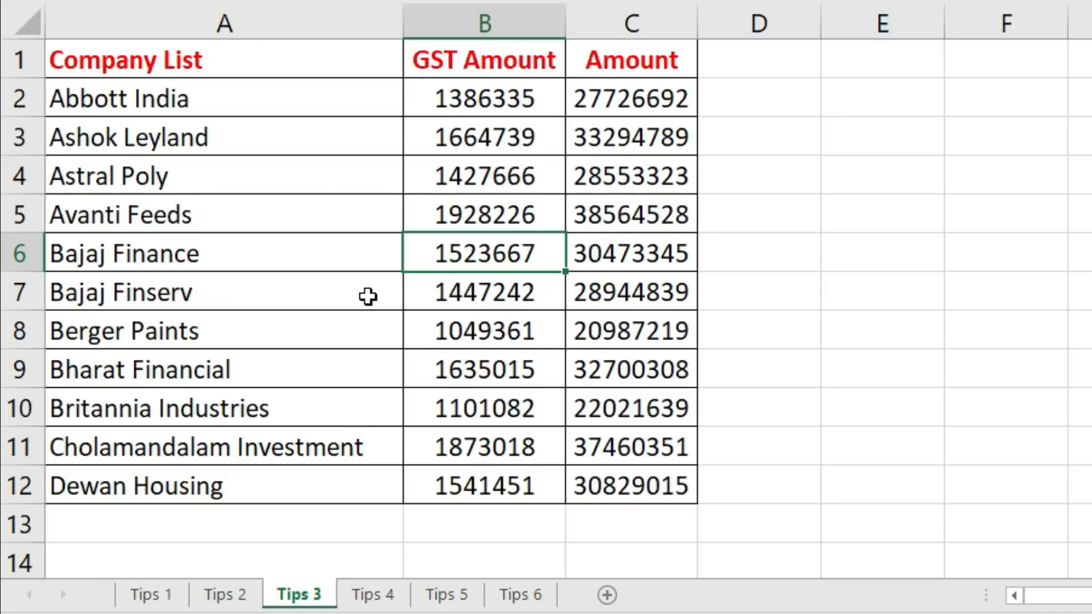
Hide rows 6 to 11, Bajaj Finance through Cholamandalam Investment, on the Tips 3 sheet.
key(shift+space)
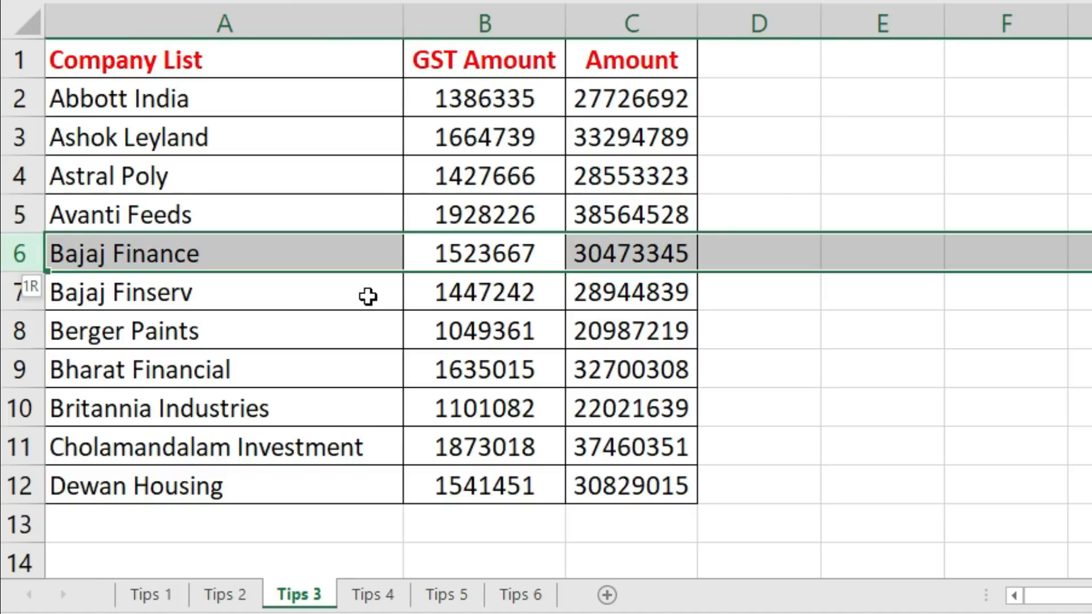
key(shift+Down)
key(shift+Down)
key(shift+Down)
key(shift+Down)
key(shift+Down)
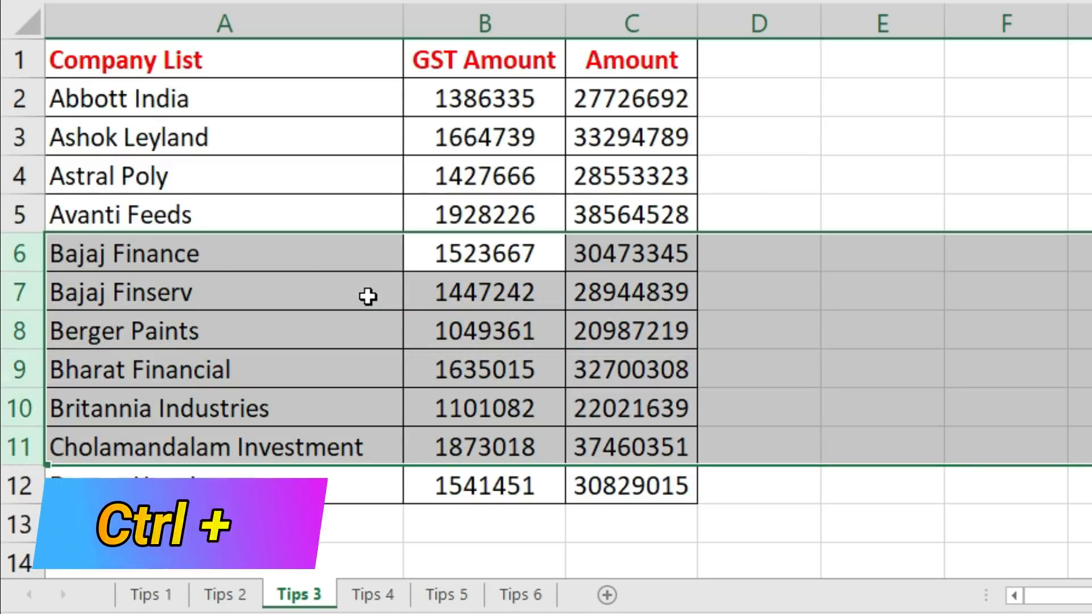
key(ctrl+9)
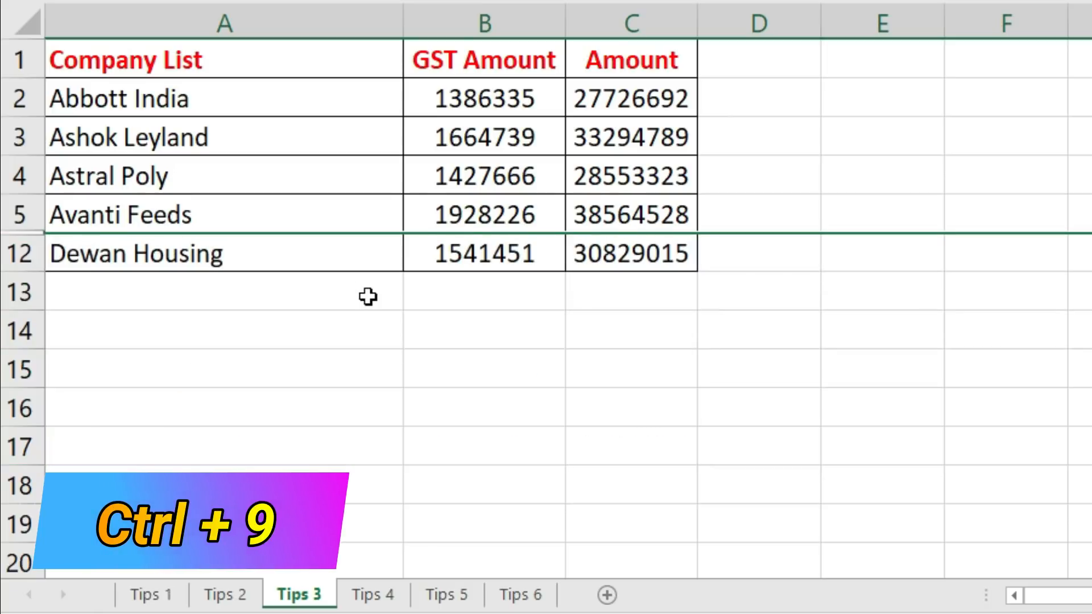
Copy the A1:C12 company table with its hidden rows from Tips 3 and paste it at A1 of a new workbook.
click(370, 254)
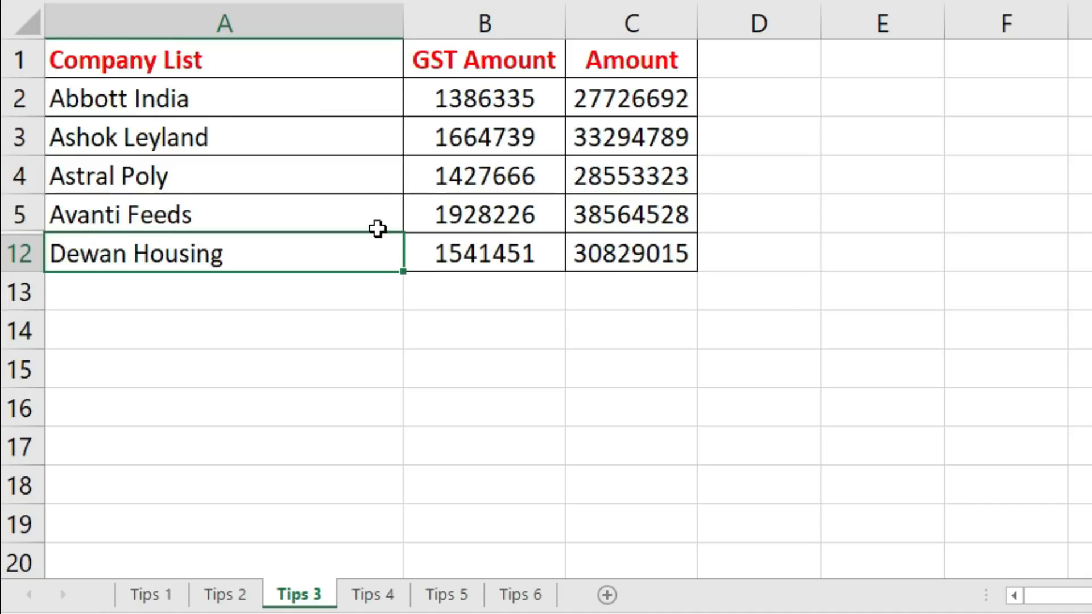
mouse_move(160, 54)
mouse_down()
mouse_move(363, 87)
mouse_move(584, 241)
mouse_up()
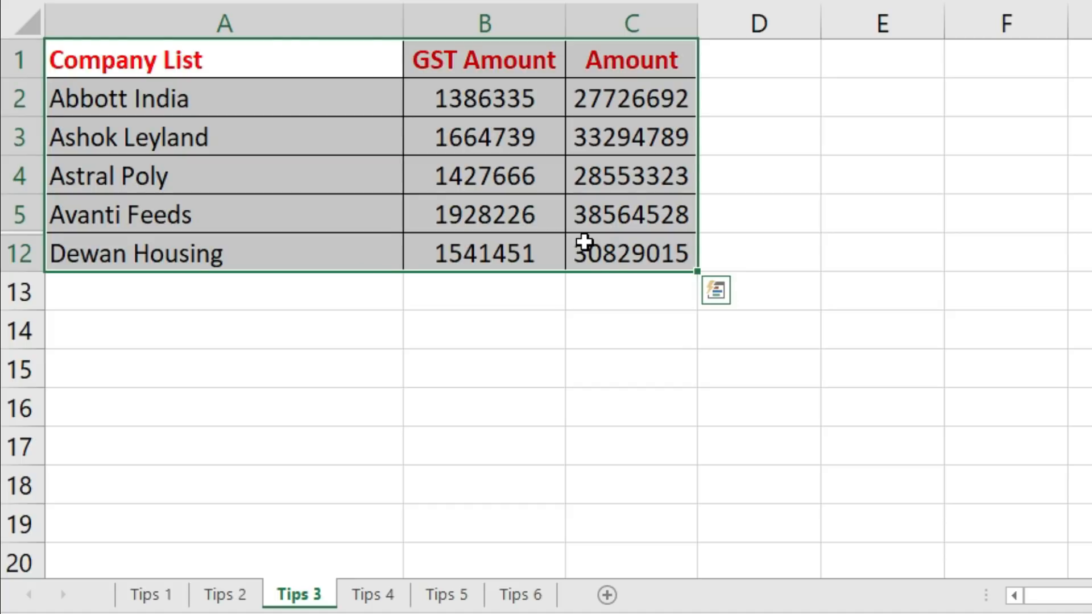
key(ctrl+c)
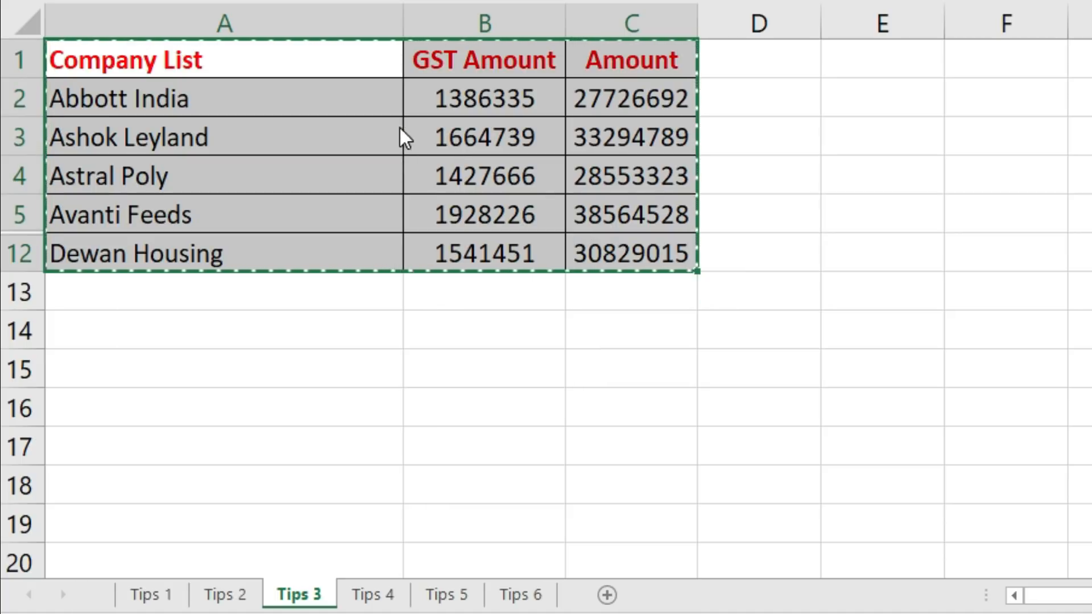
key(ctrl+n)
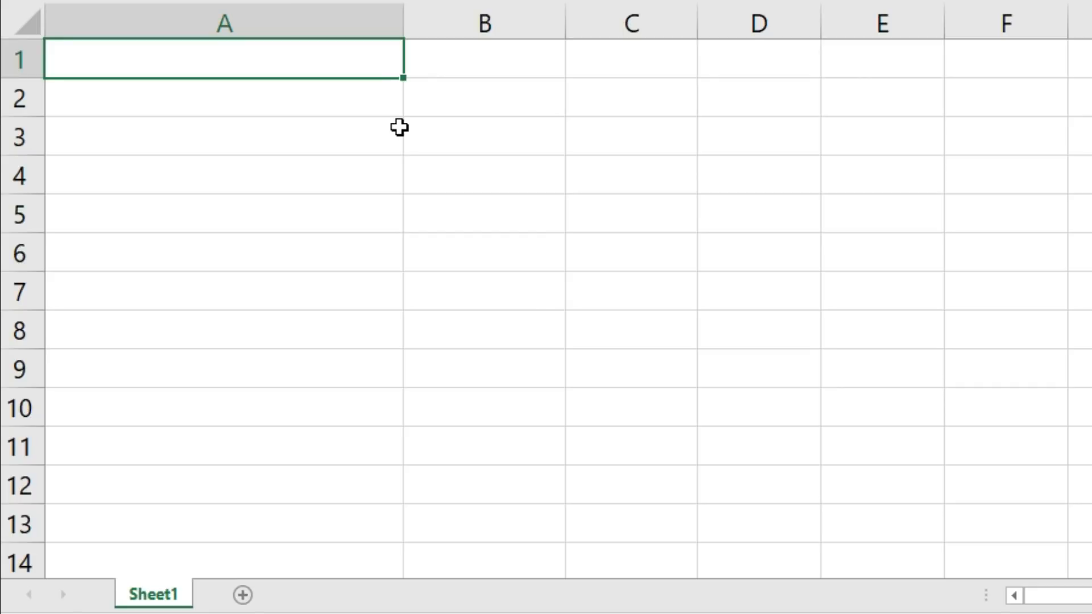
key(ctrl+v)
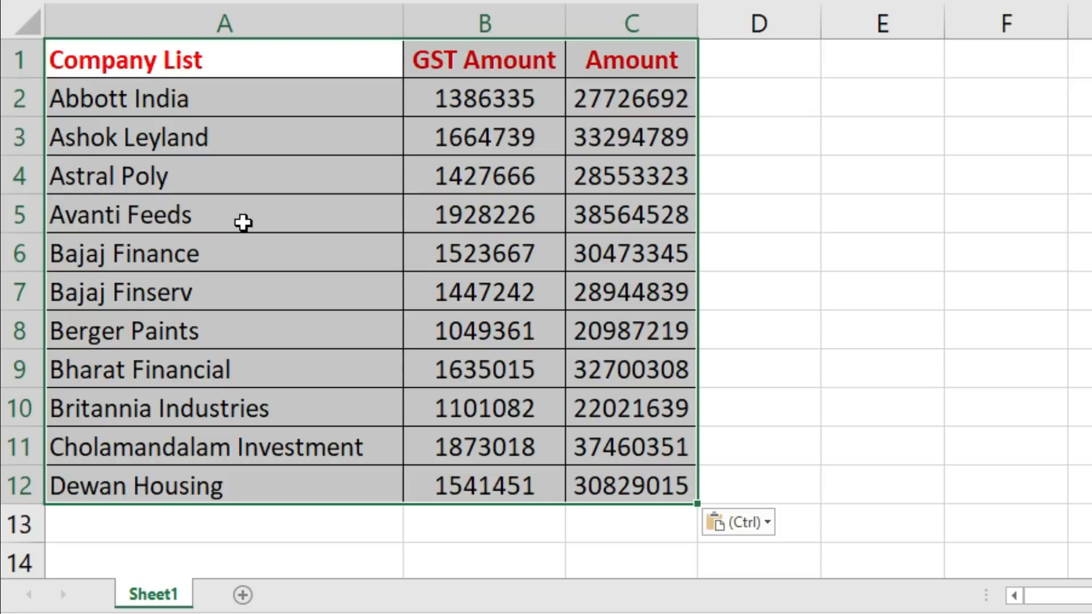
key(Escape)
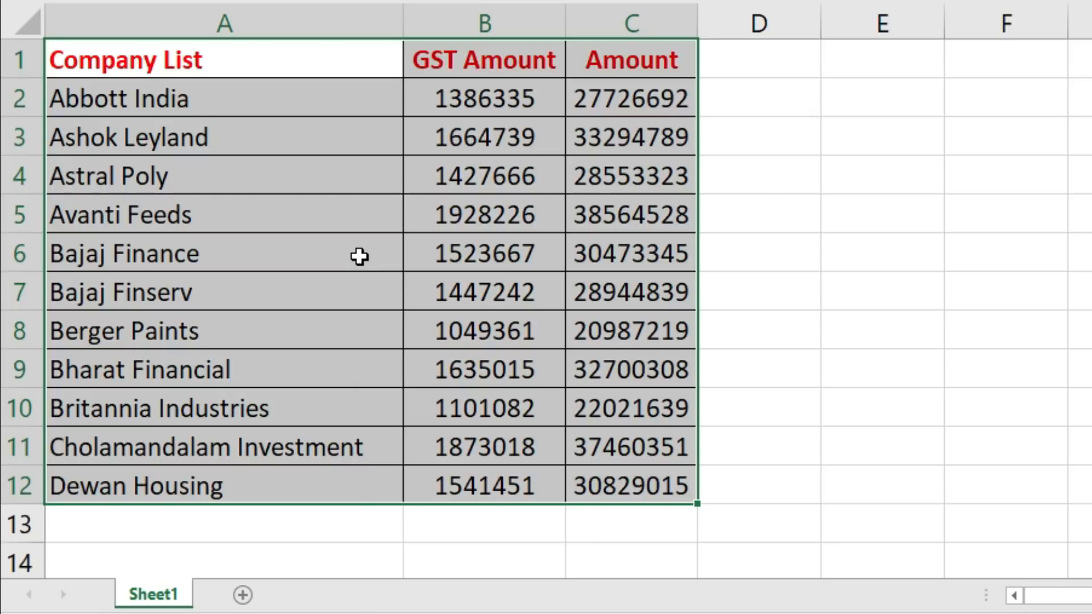
click(363, 256)
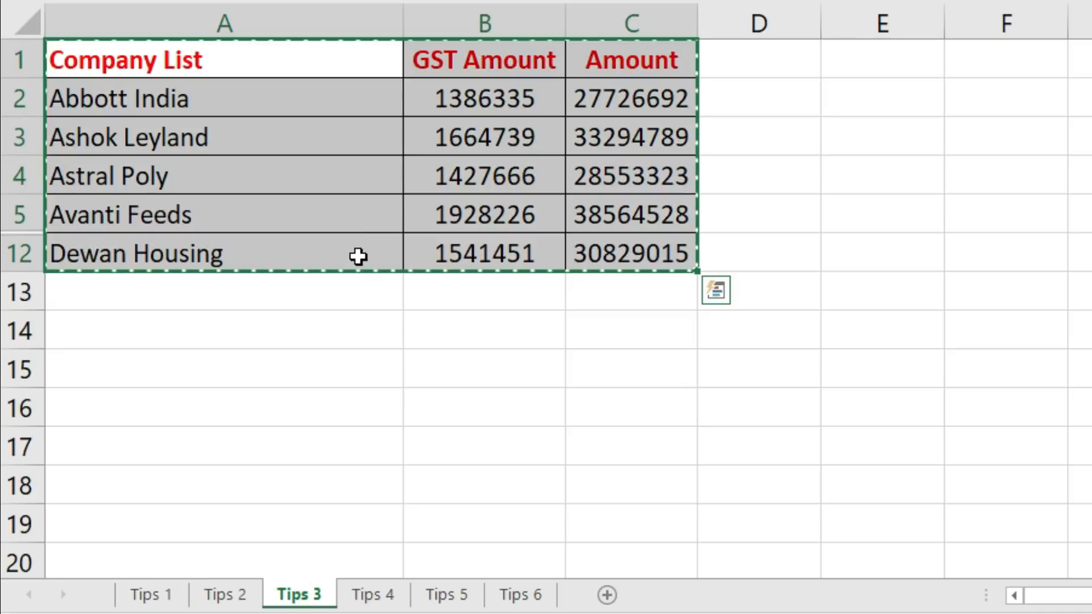
Copy only the visible cells of the A1:C12 company table on Tips 3 and paste them at A15.
click(341, 186)
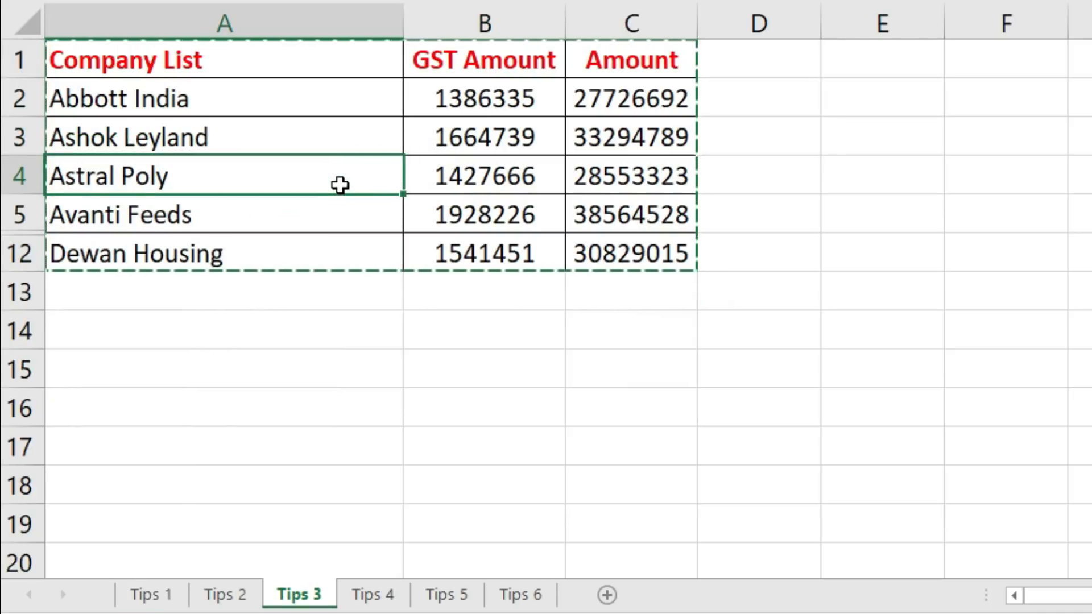
key(Escape)
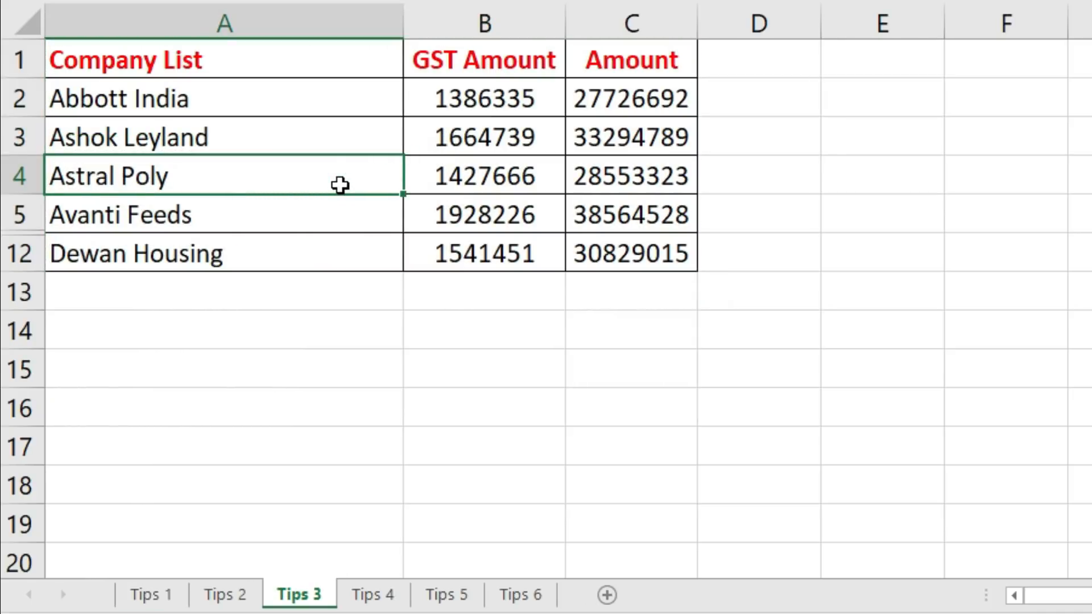
drag(244, 54, 629, 241)
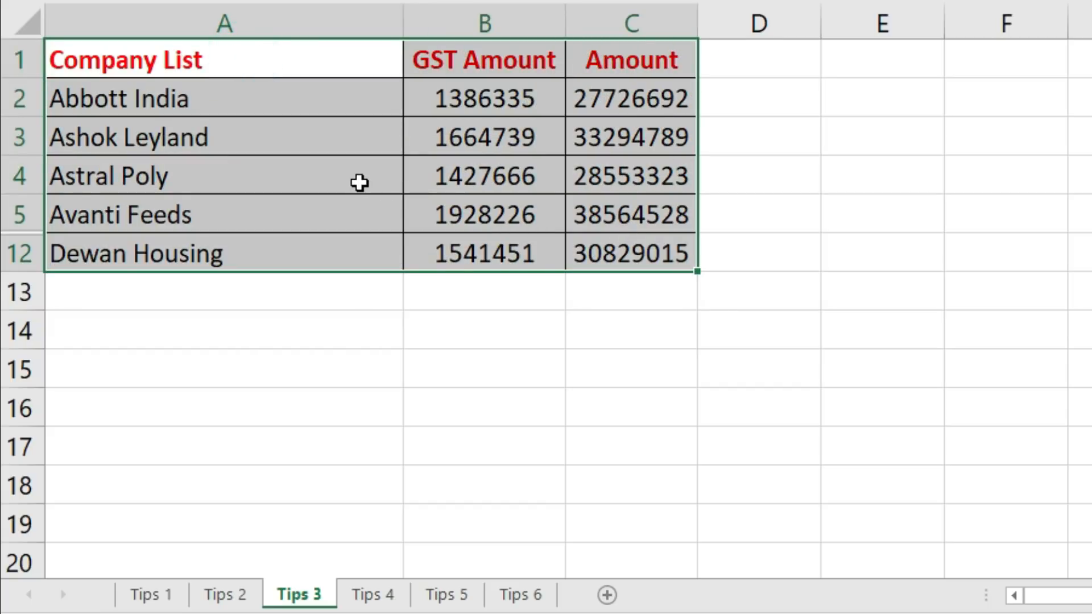
key(alt+semicolon)
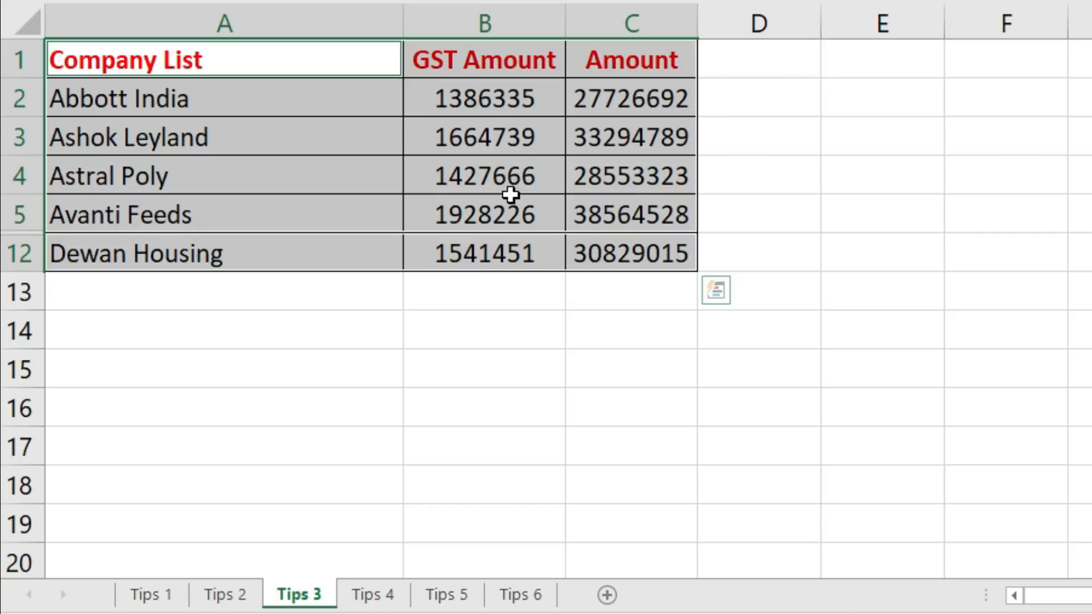
key(ctrl+c)
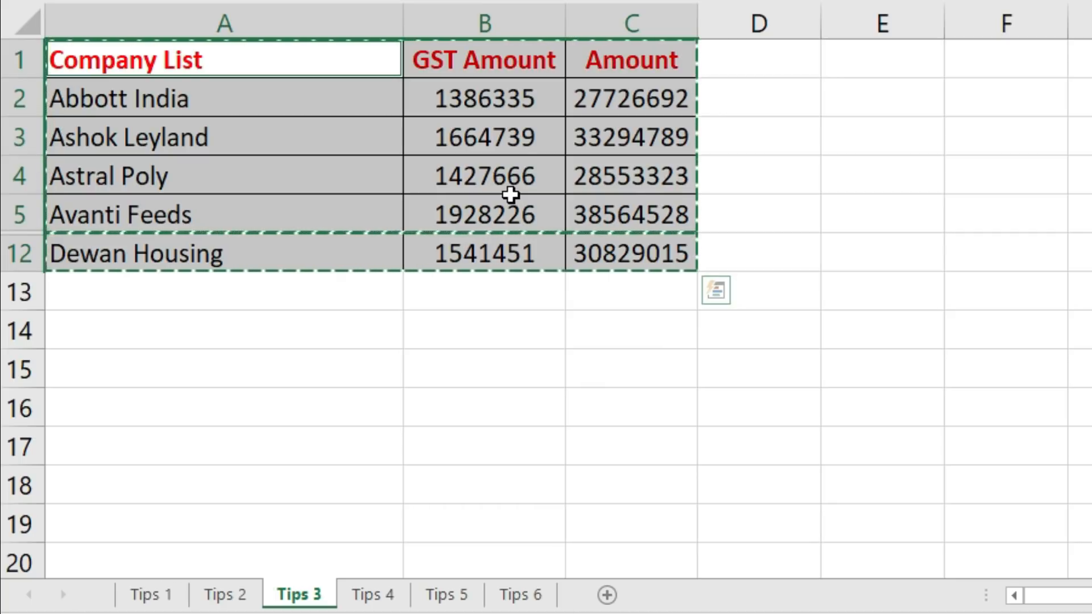
click(253, 360)
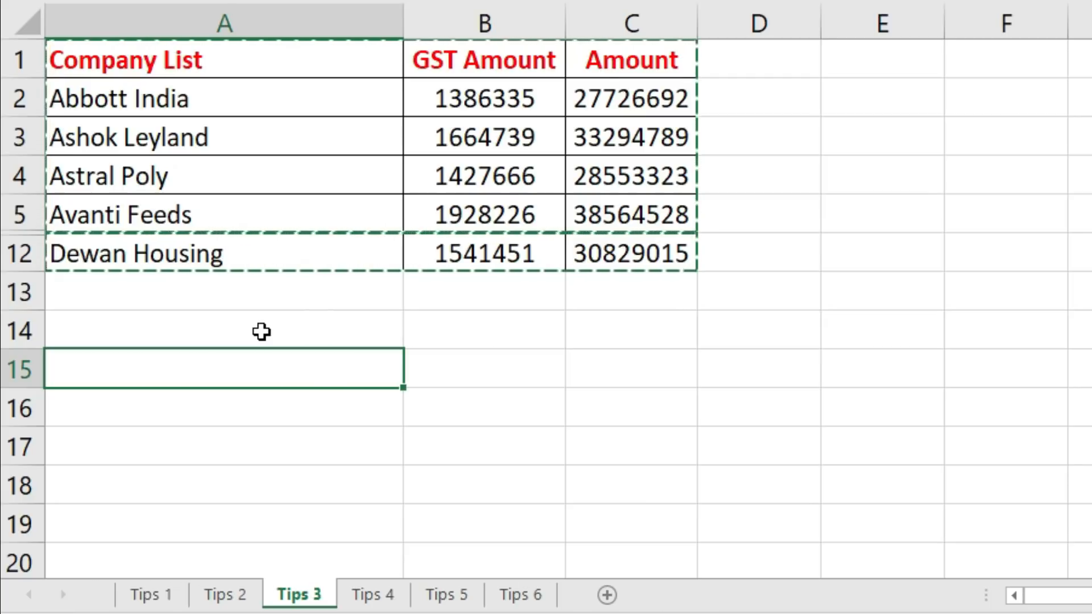
key(ctrl+v)
key(ctrl)
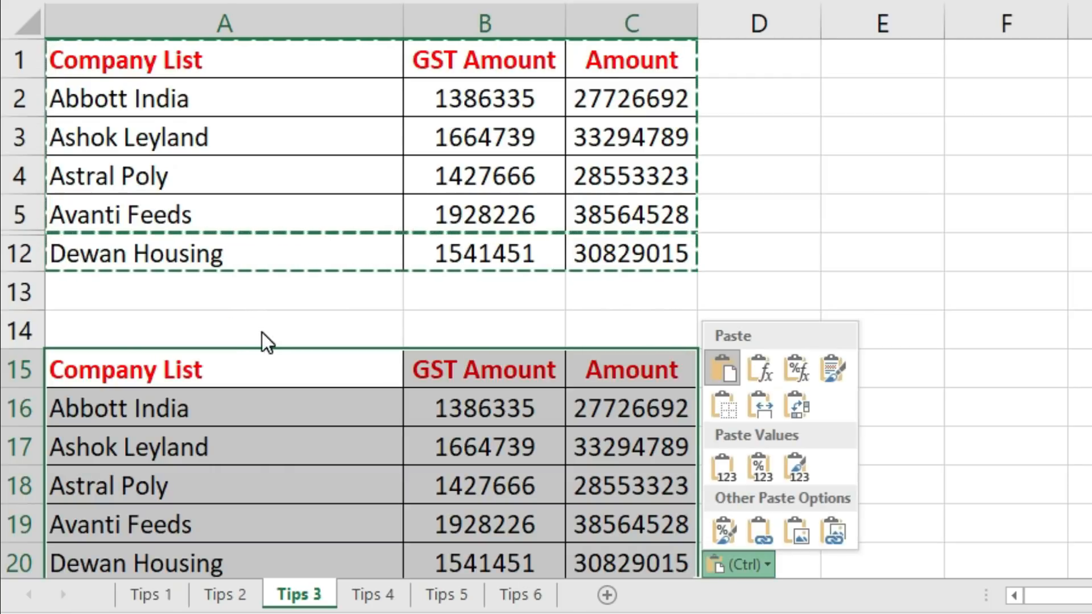
key(Escape)
Compare the pasted company rows starting at A15 with the original table on the Tips 3 sheet.
click(243, 361)
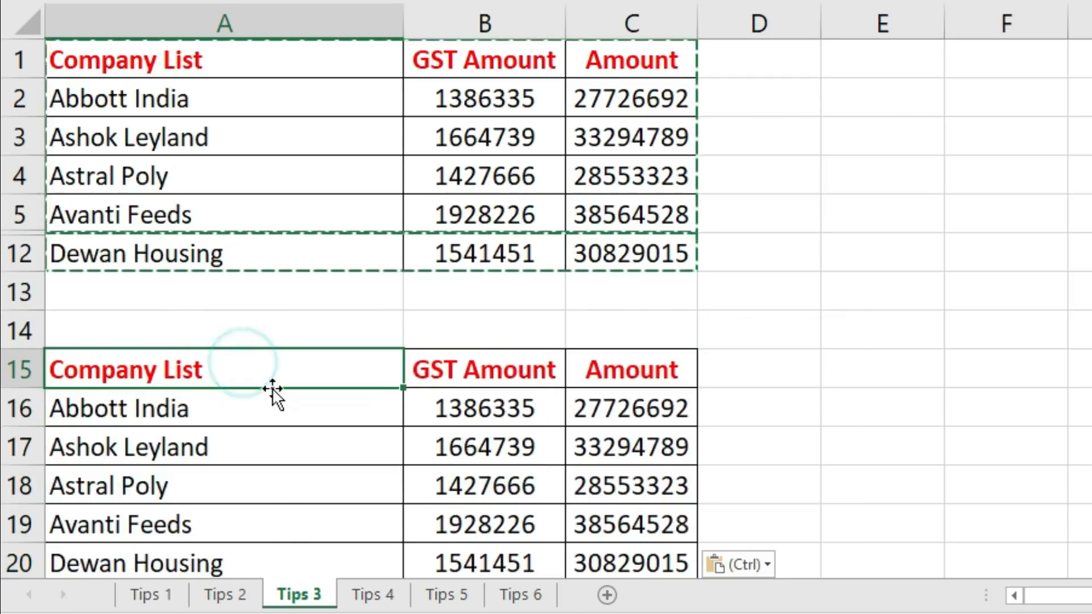
click(273, 392)
key(Down)
key(Down)
key(Down)
key(Down)
key(Down)
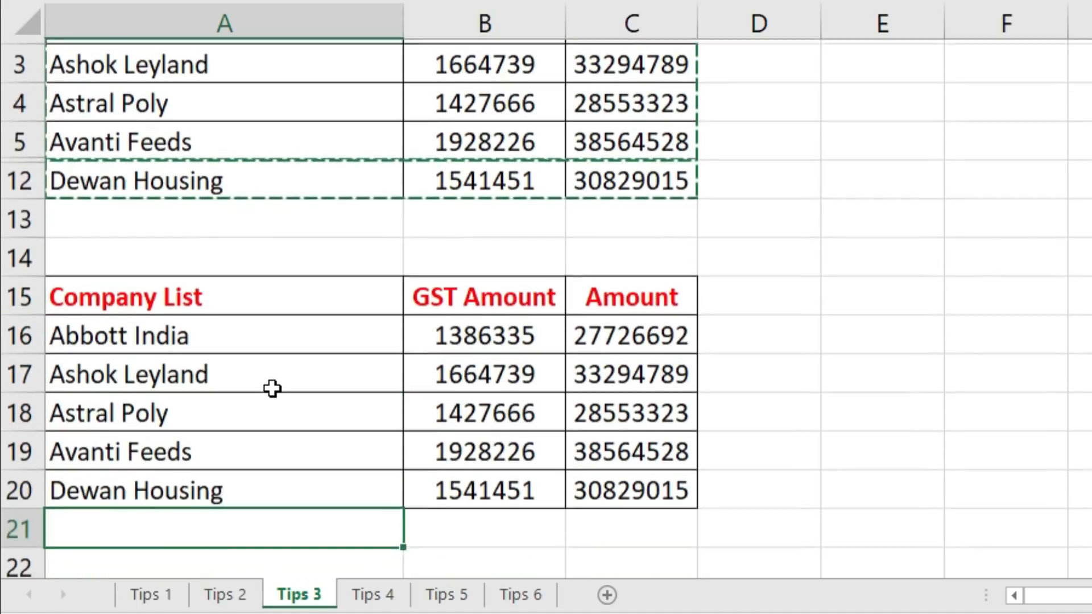
key(Up)
key(Up)
key(Up)
key(Up)
key(Up)
key(Up)
key(Up)
key(Up)
key(Up)
key(Up)
key(Up)
key(Up)
key(Up)
key(Up)
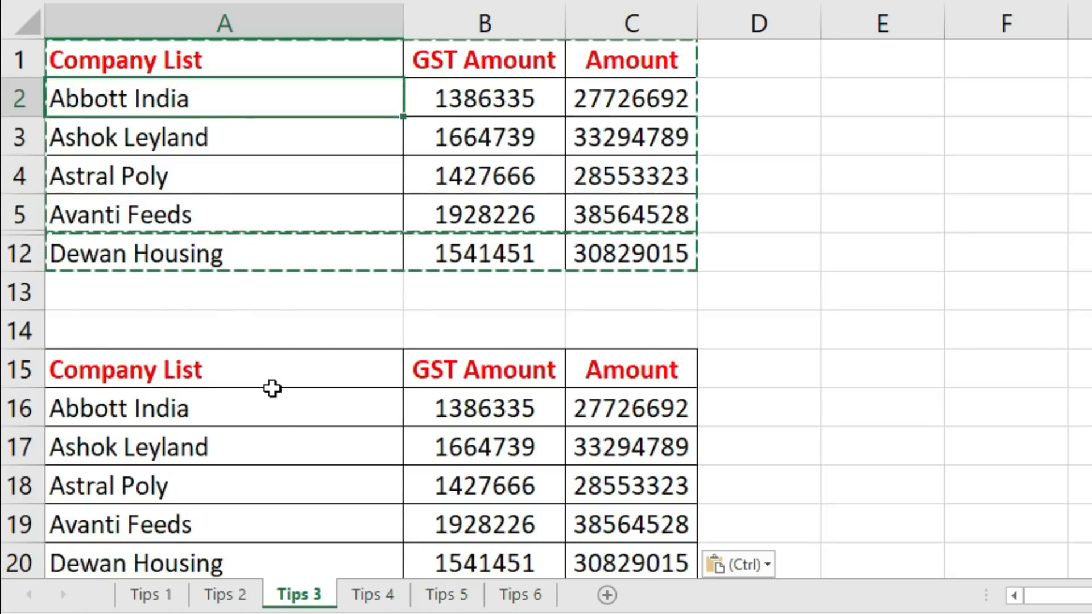
key(Down)
key(Down)
key(Down)
key(Down)
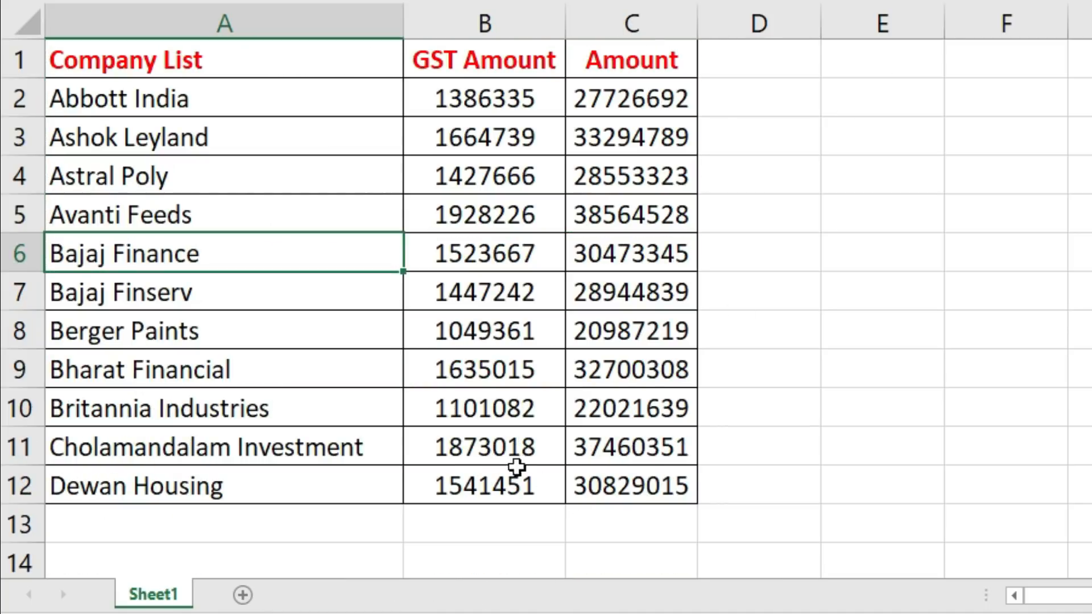
Switch to the new workbook and paste the copied visible cells at A16 of Sheet1.
scroll(516, 466, down, 4)
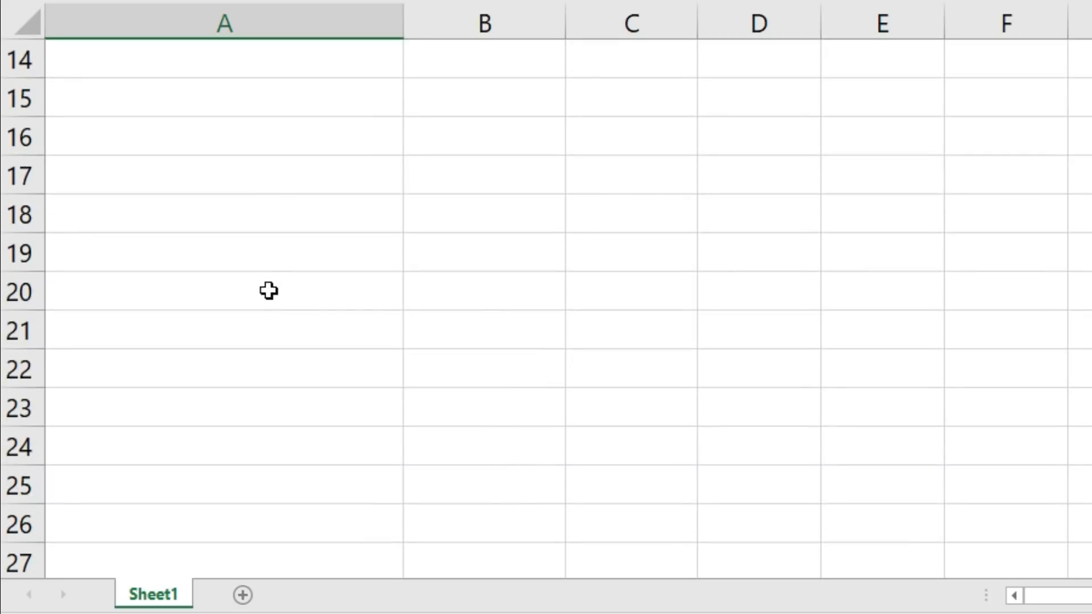
click(209, 121)
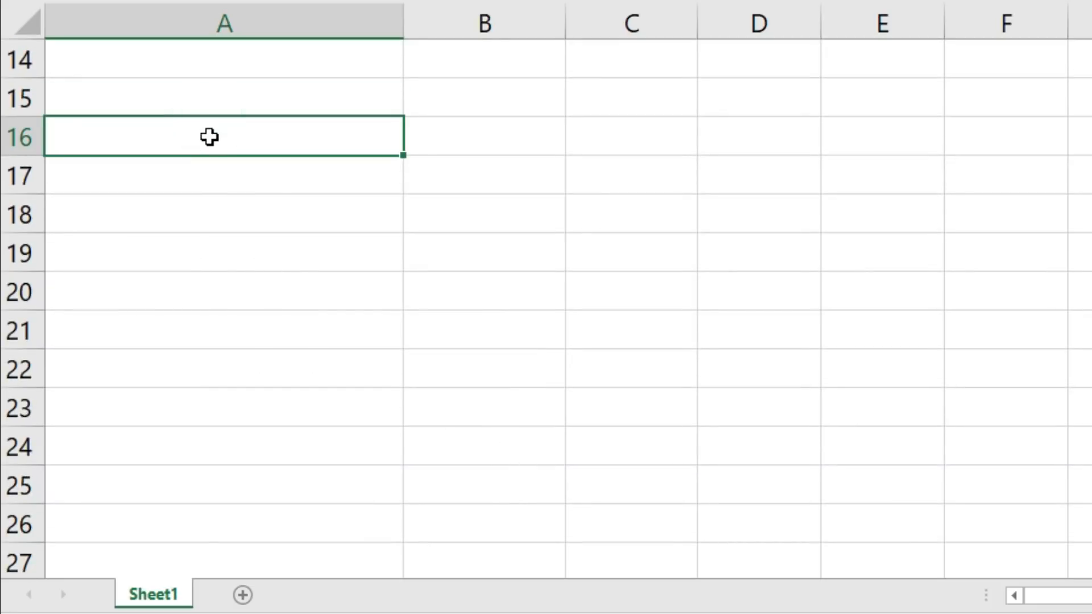
key(ctrl+v)
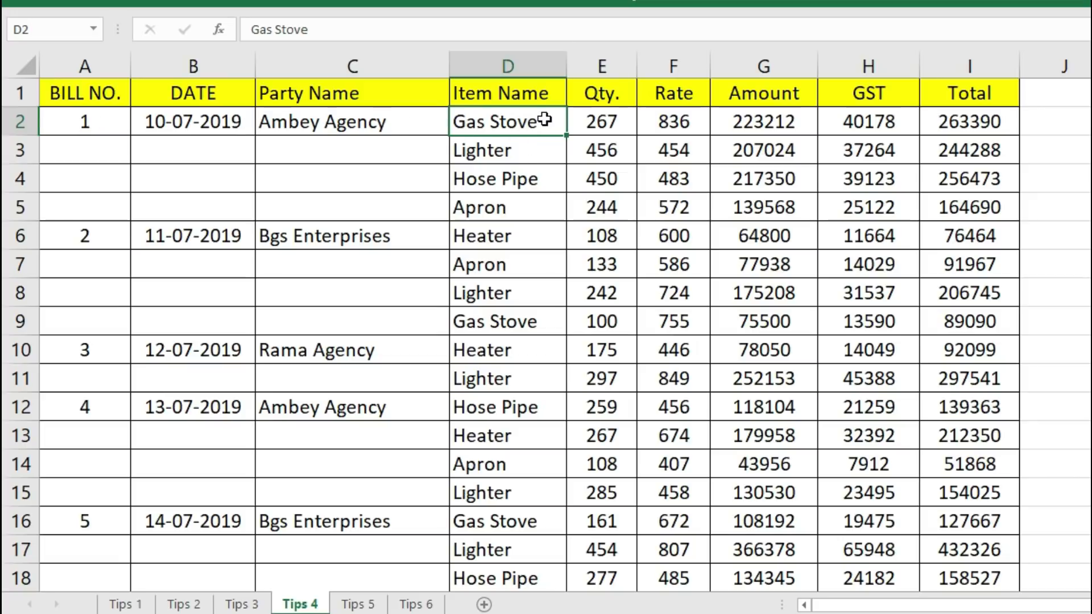
Fill the bill number, date and party name from A2:C2 down through row 5 on the Tips 4 sheet.
drag(546, 119, 534, 196)
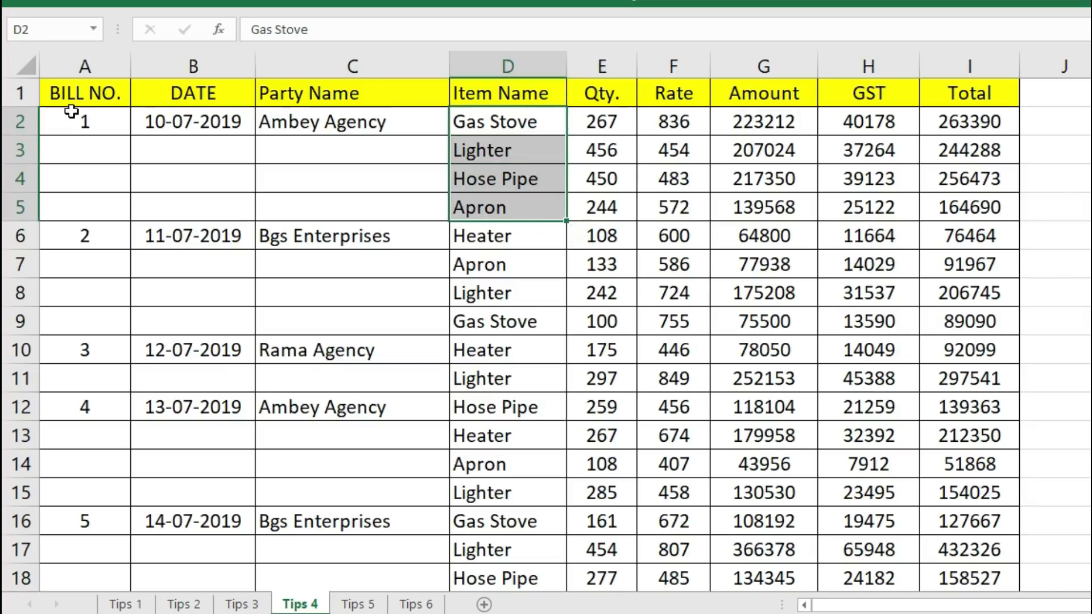
drag(573, 119, 971, 203)
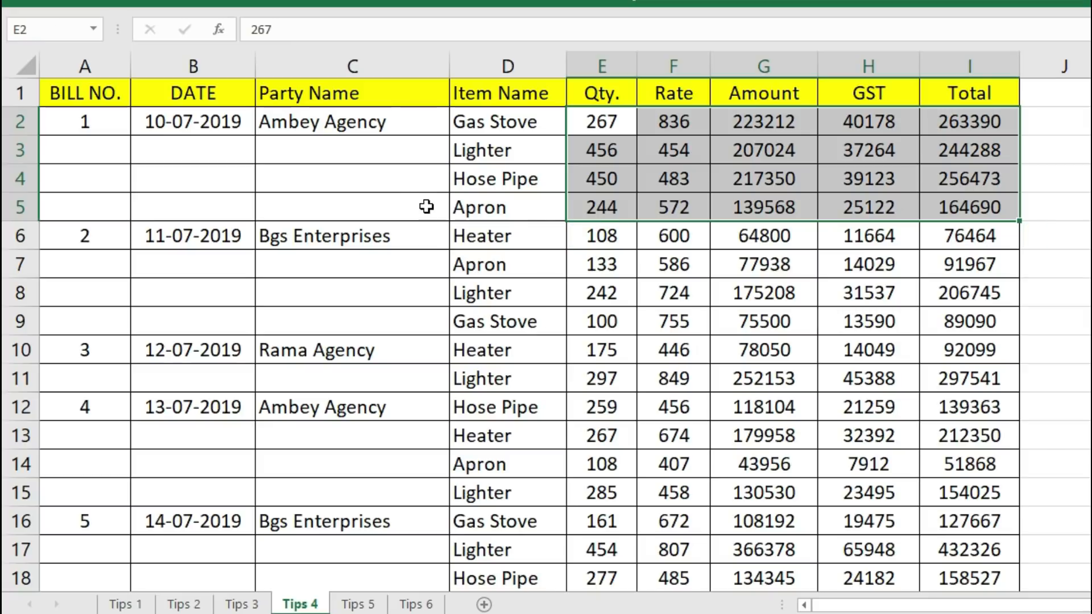
drag(414, 206, 85, 151)
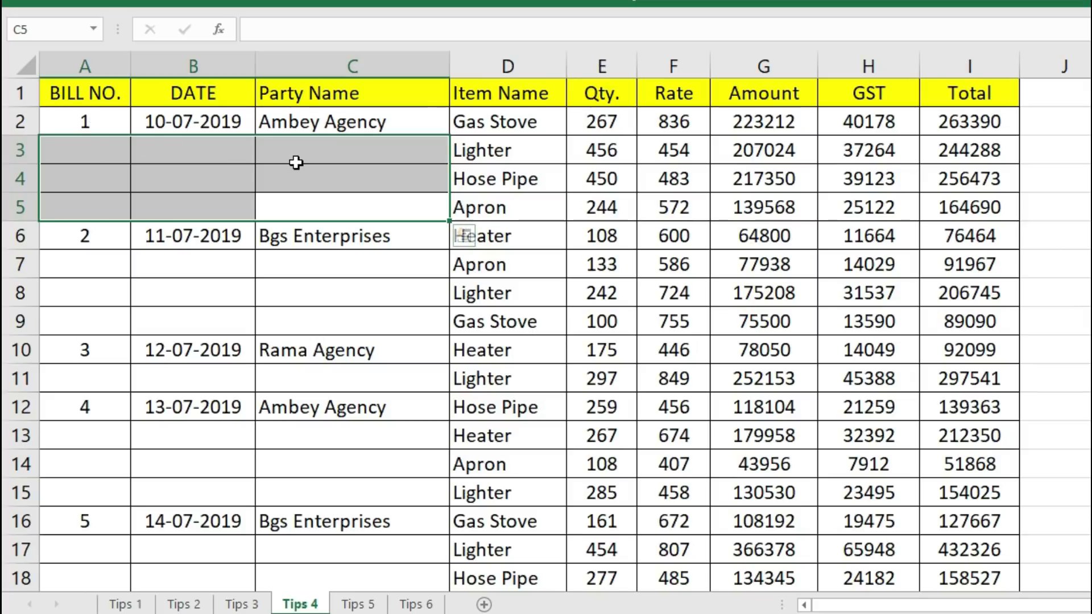
click(86, 116)
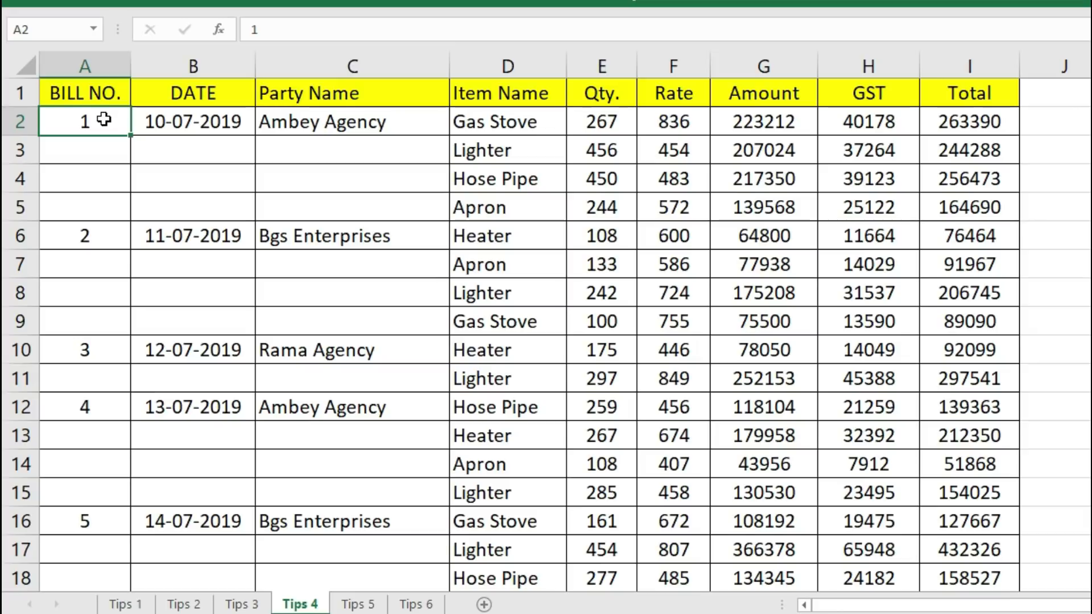
drag(104, 118, 380, 204)
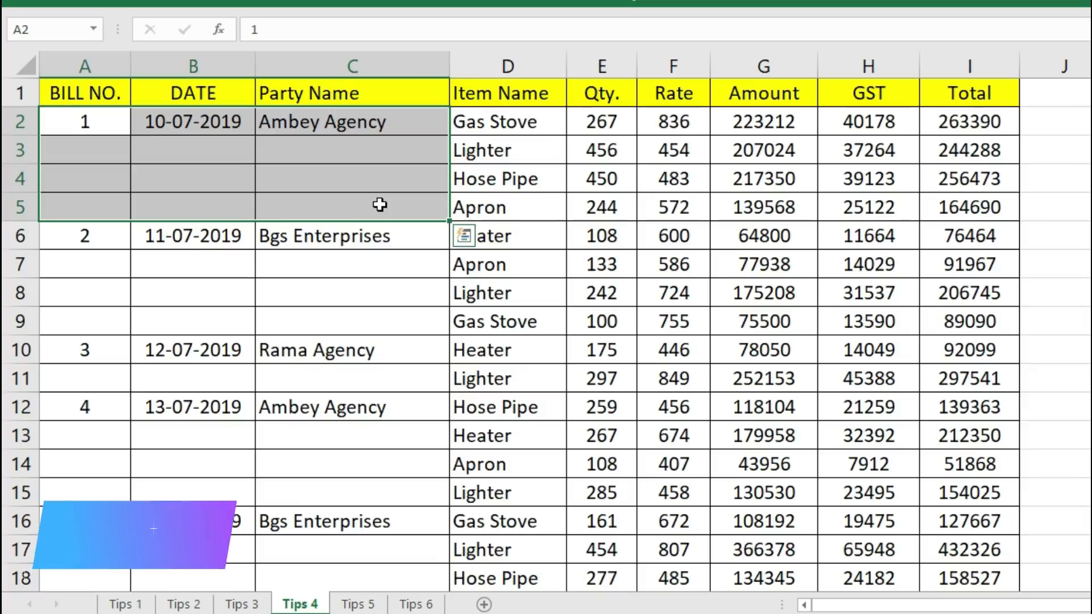
key(ctrl+d)
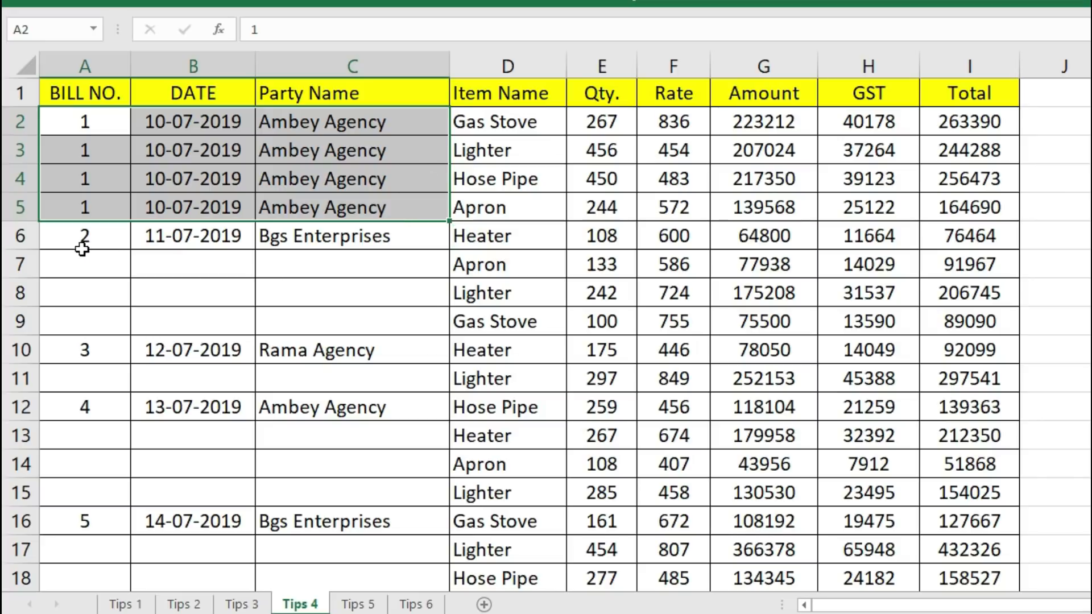
Fill the bill number, date and party name from A6:C6 down through row 9 and check the filled cells.
click(78, 242)
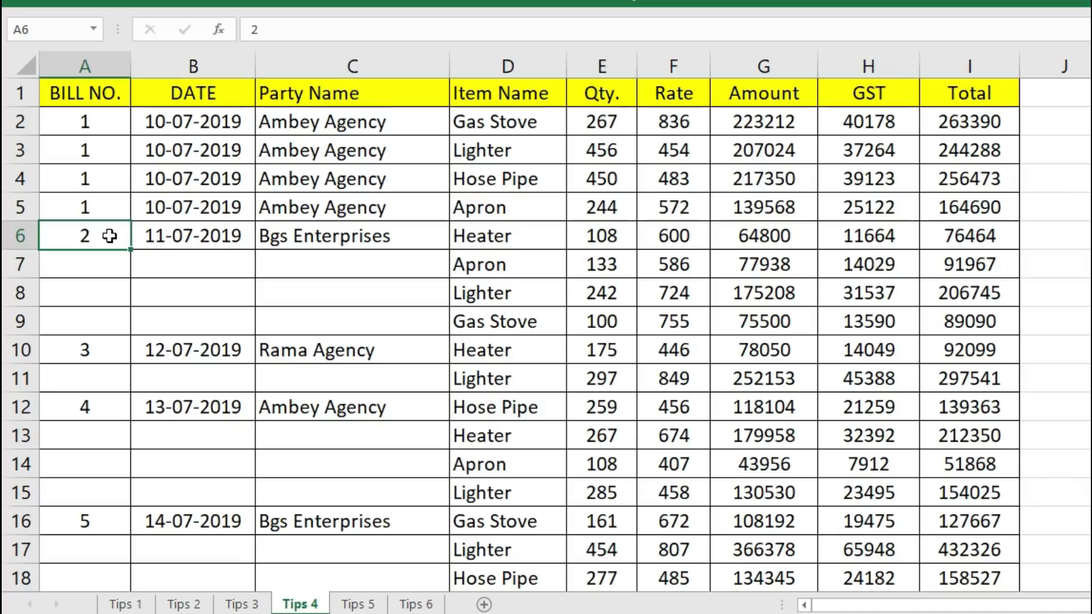
drag(91, 236, 356, 316)
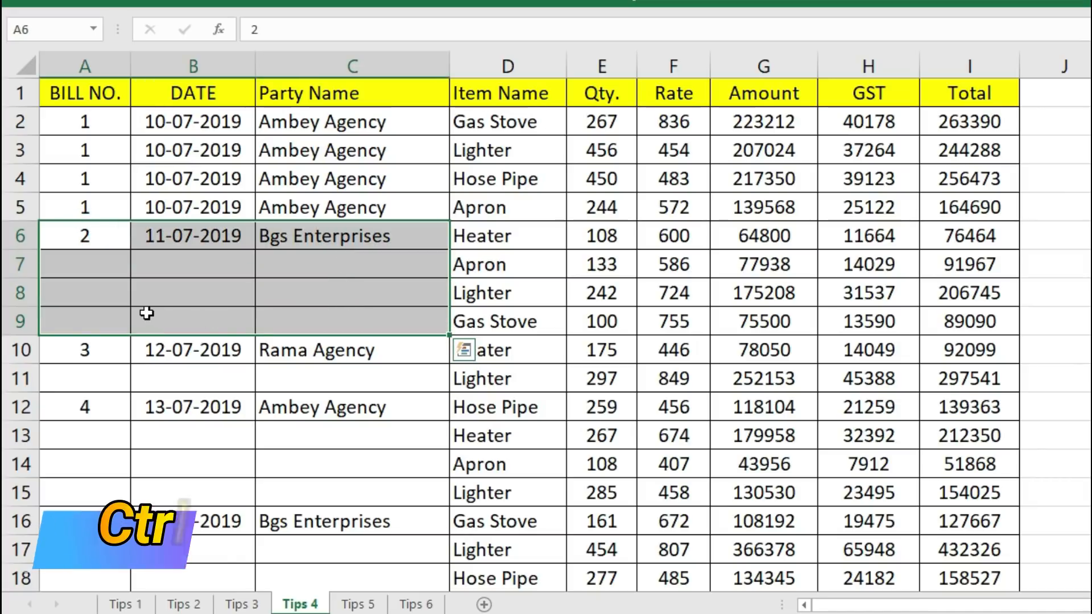
key(ctrl+d)
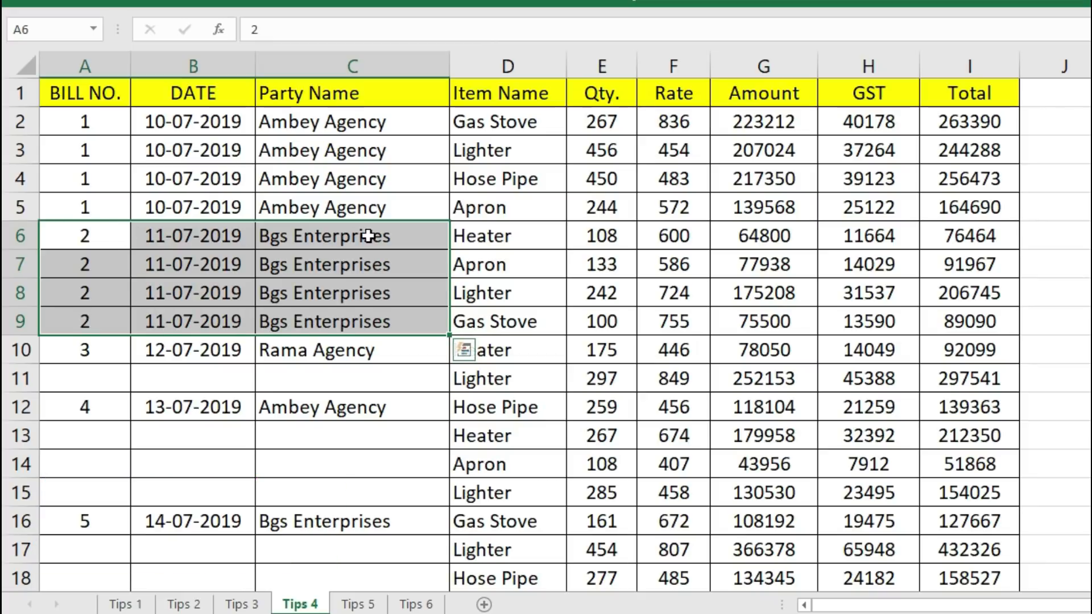
drag(402, 263, 96, 316)
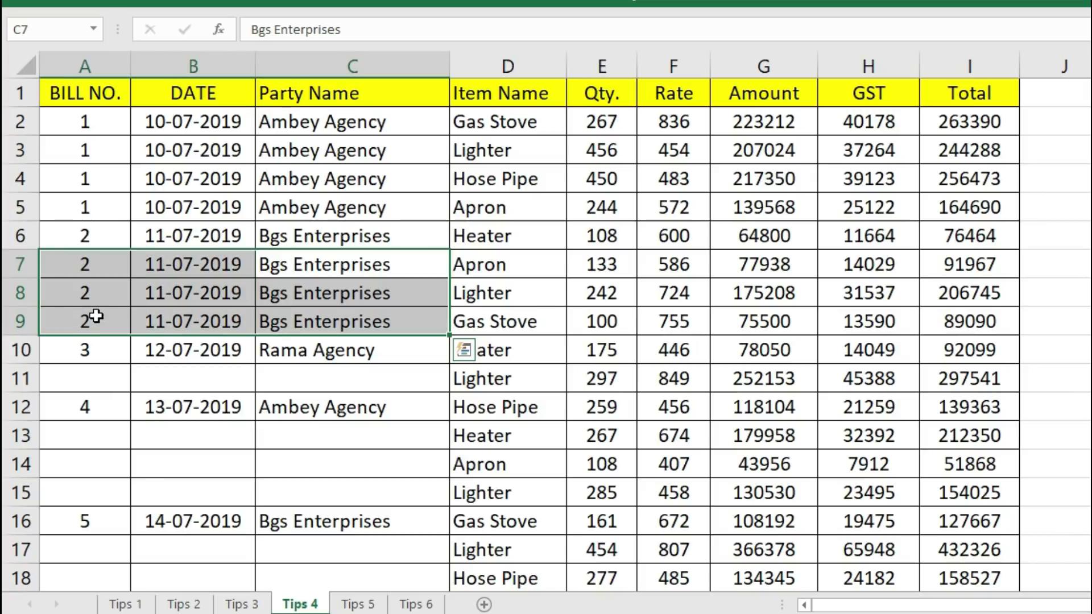
Examine the remaining blank bill number, date and party name cells down to row 64, including the bill 4 block A12:C15.
click(122, 375)
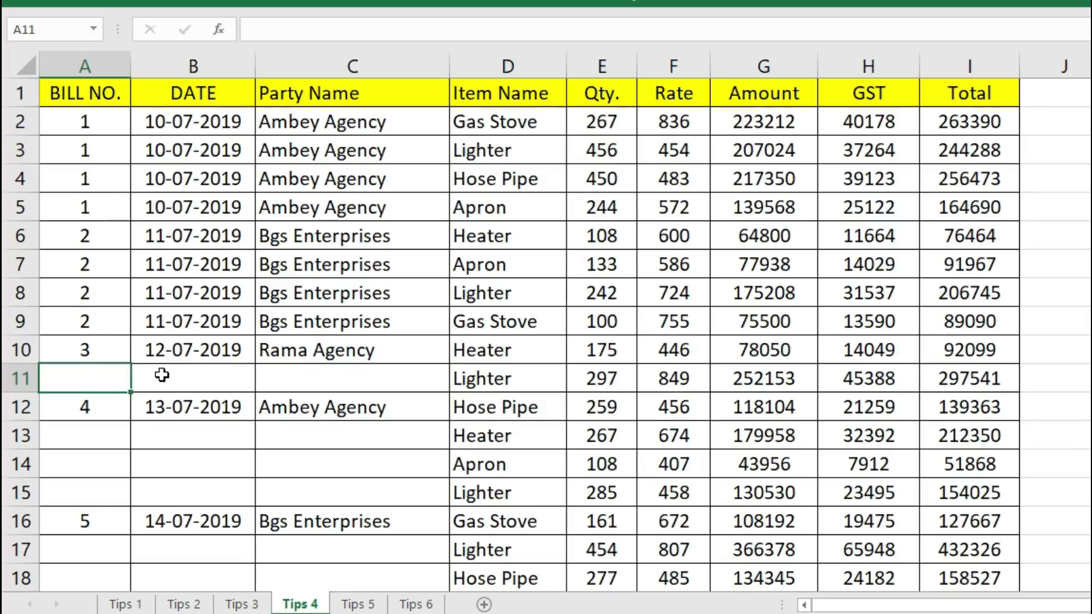
scroll(162, 374, down, 6)
scroll(163, 372, down, 12)
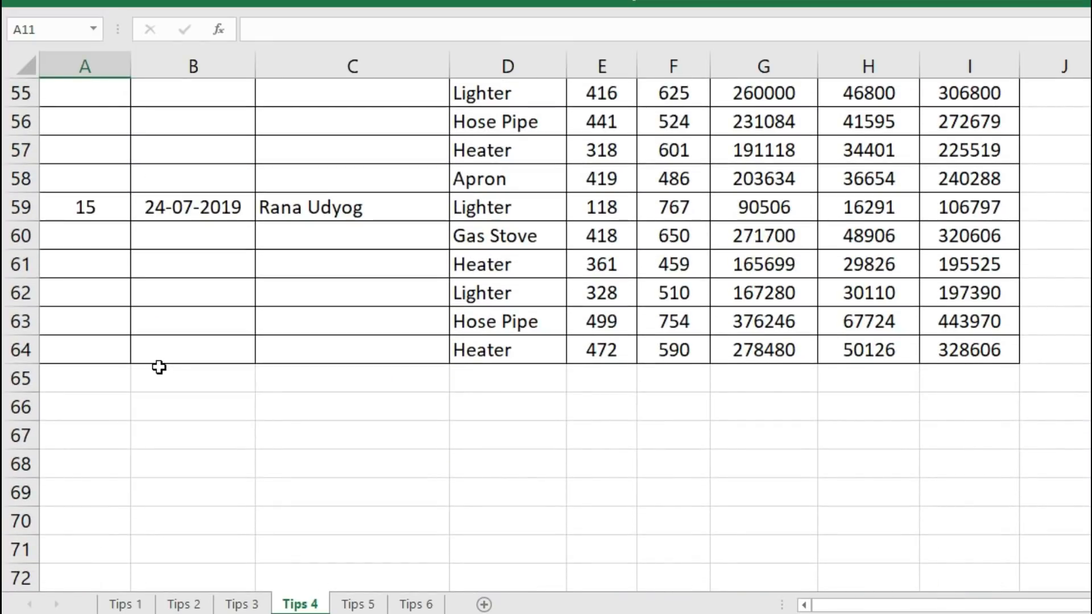
scroll(204, 338, up, 18)
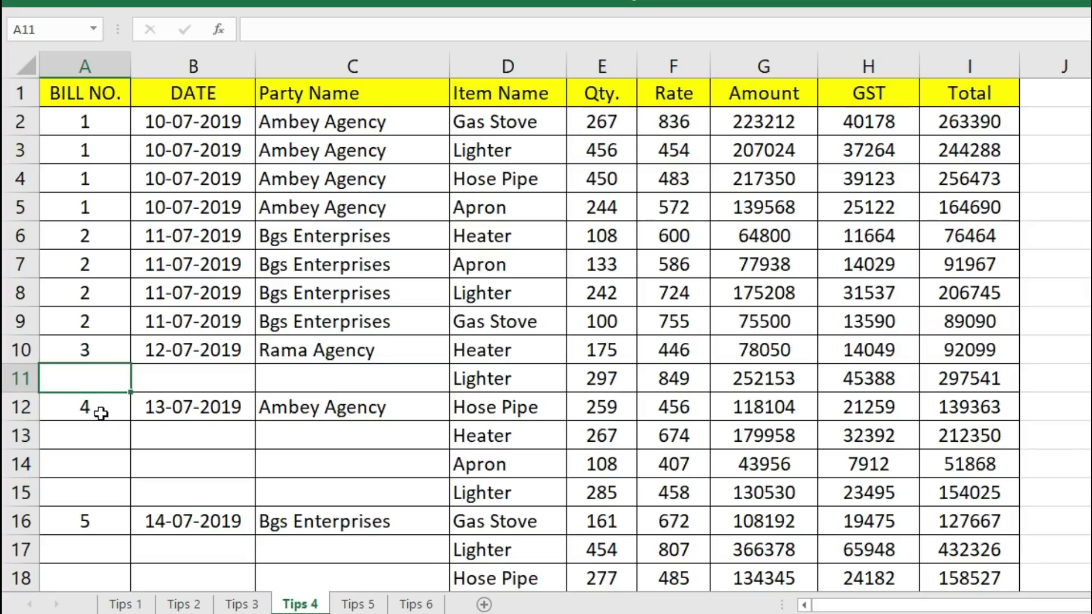
drag(94, 407, 302, 492)
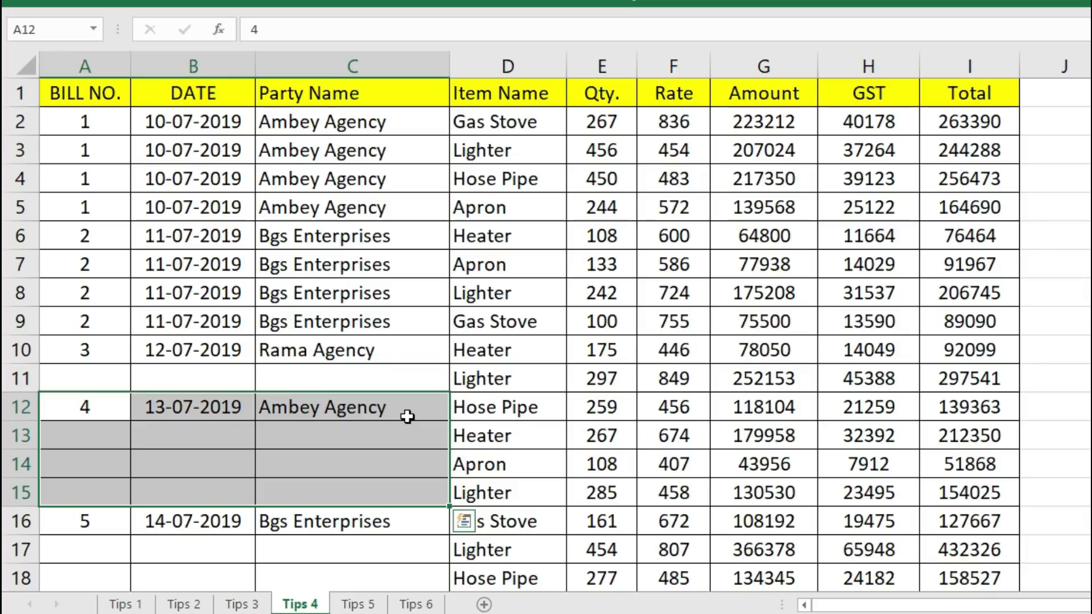
Try filling A12:C12 down through row 15, and undo this and the two earlier block fills.
key(ctrl+d)
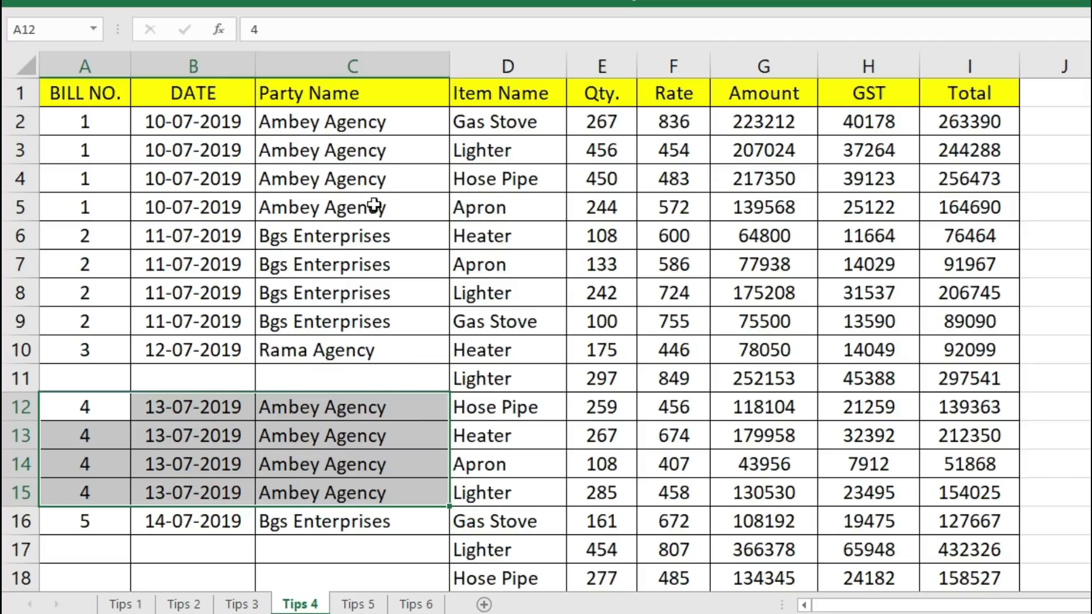
key(ctrl+z)
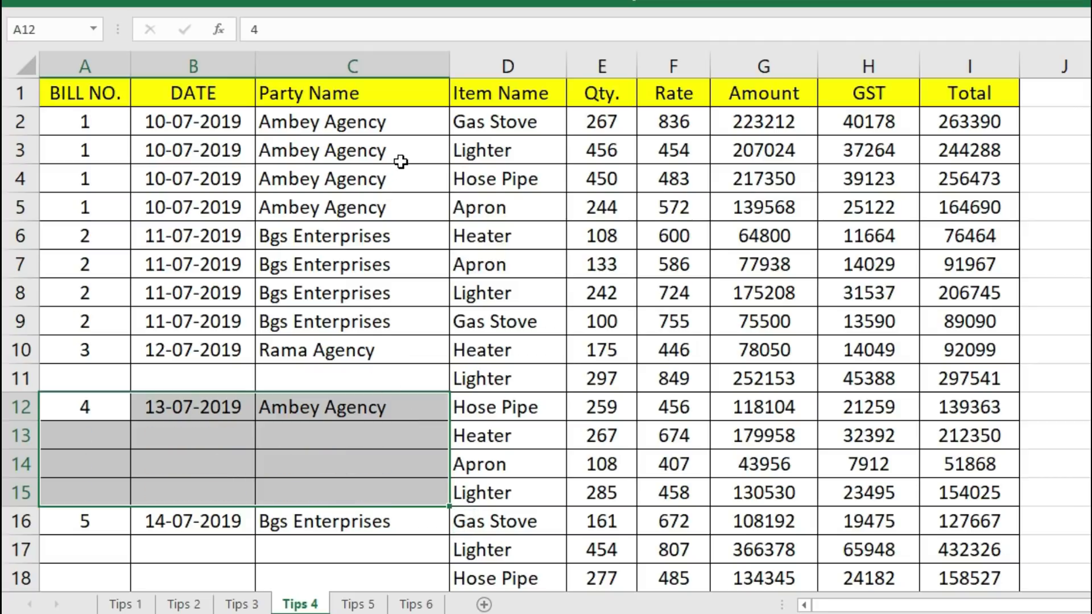
key(ctrl+z)
key(ctrl+z)
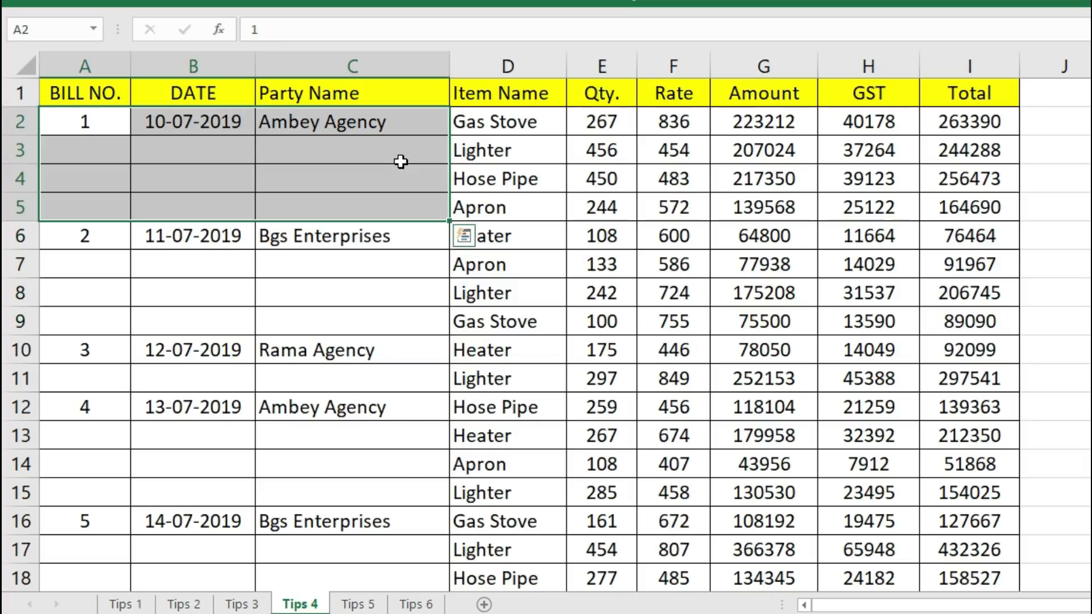
click(400, 162)
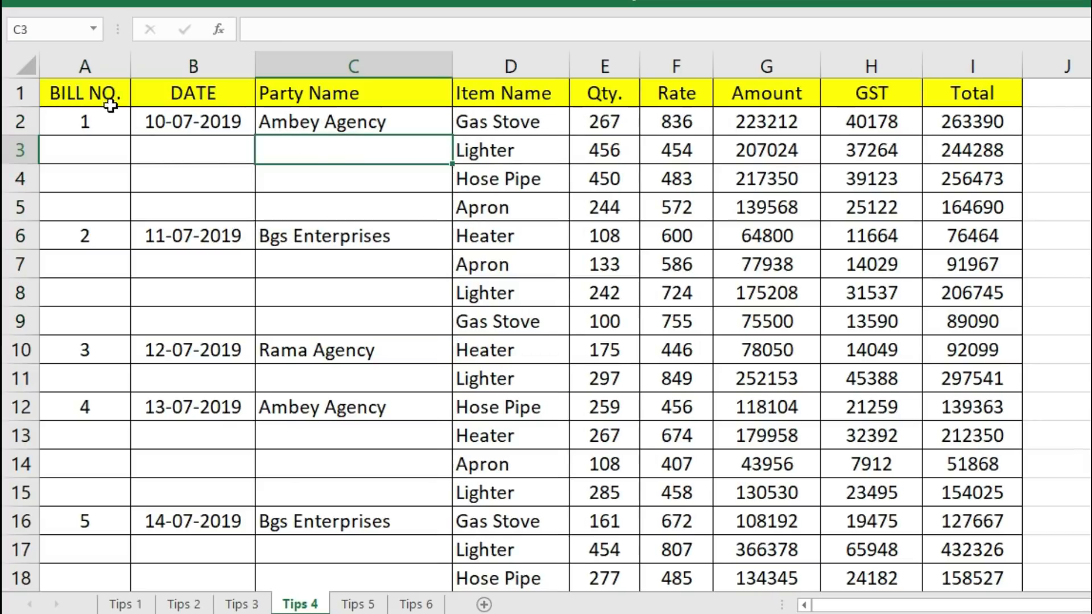
Select only the blank cells in A3:C64 using Go To Special with the Blanks option.
click(99, 147)
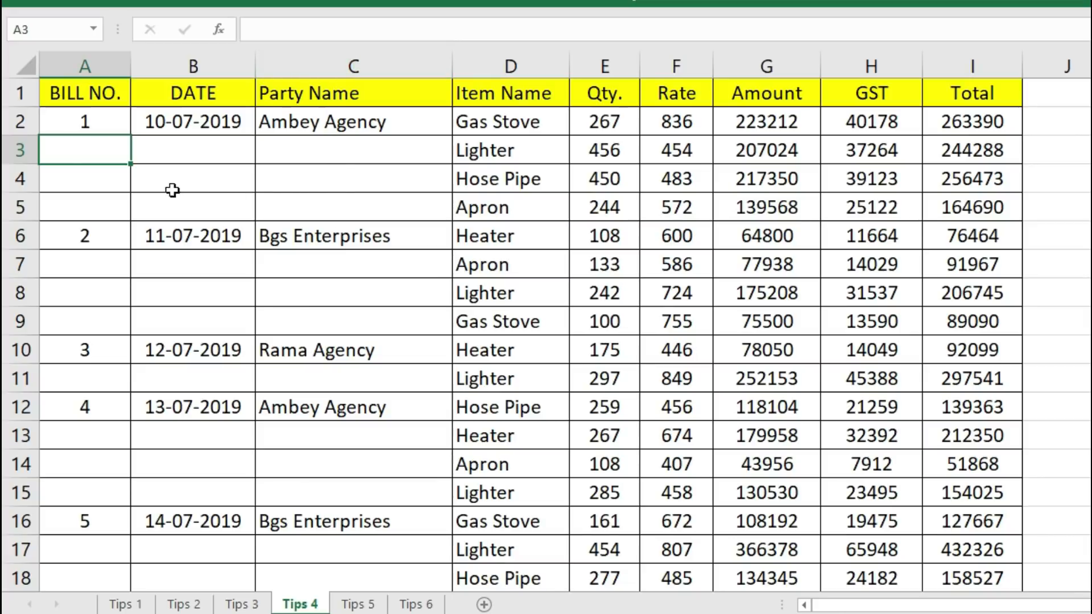
drag(81, 149, 372, 524)
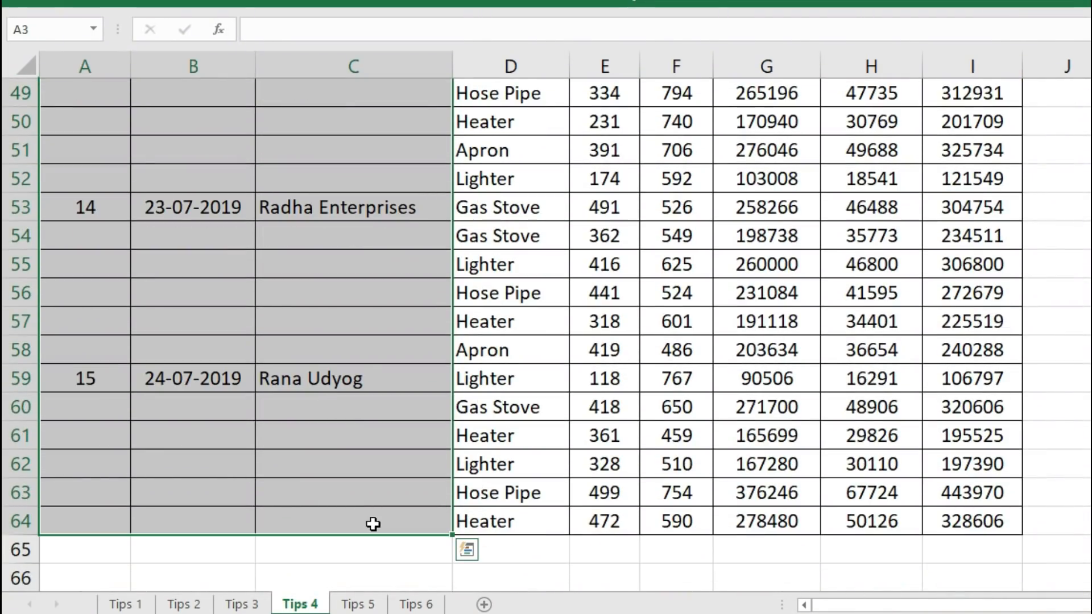
key(F5)
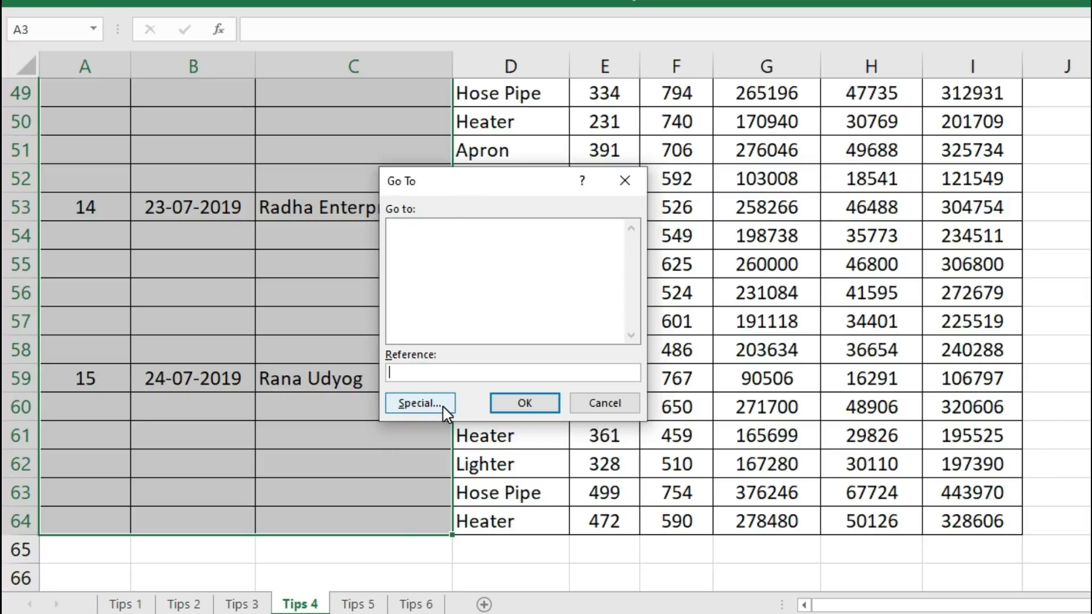
click(420, 403)
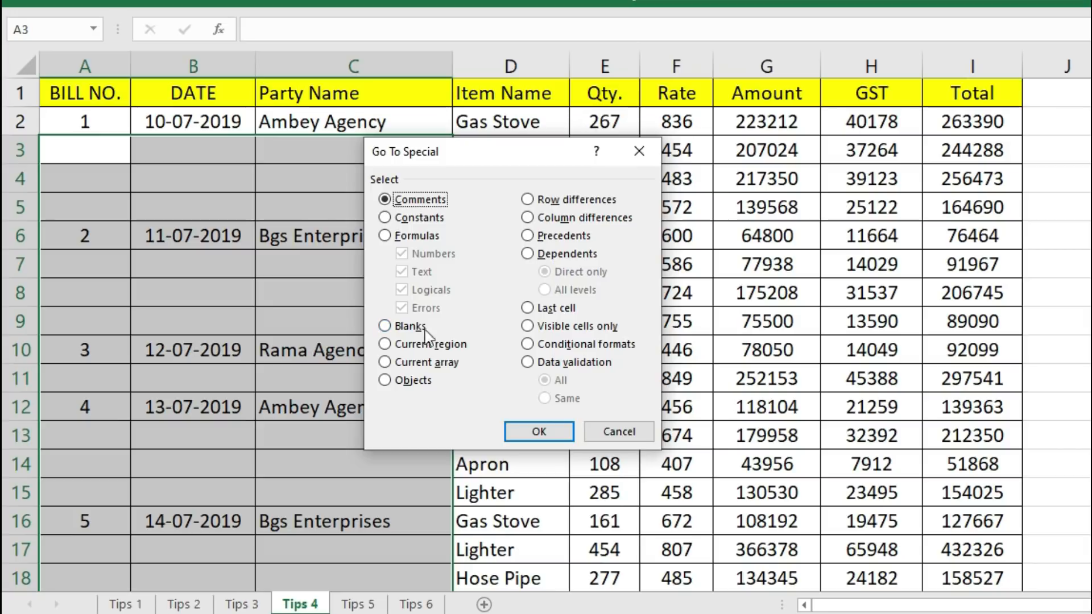
click(384, 326)
click(539, 432)
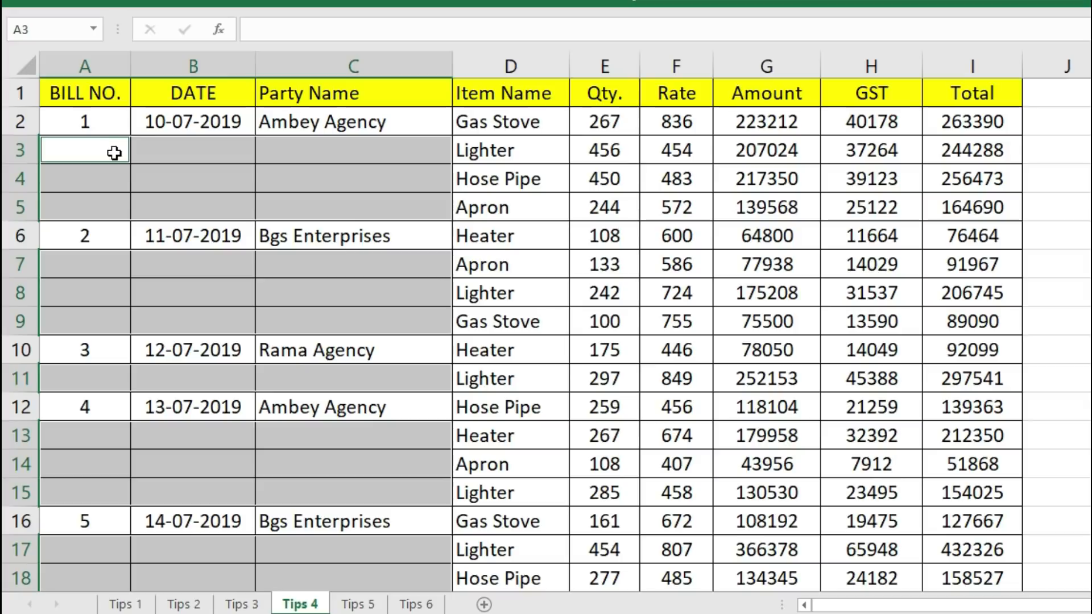
Fill all selected blank cells at once with the relative formula =A2 and check the filled rows.
text(=)
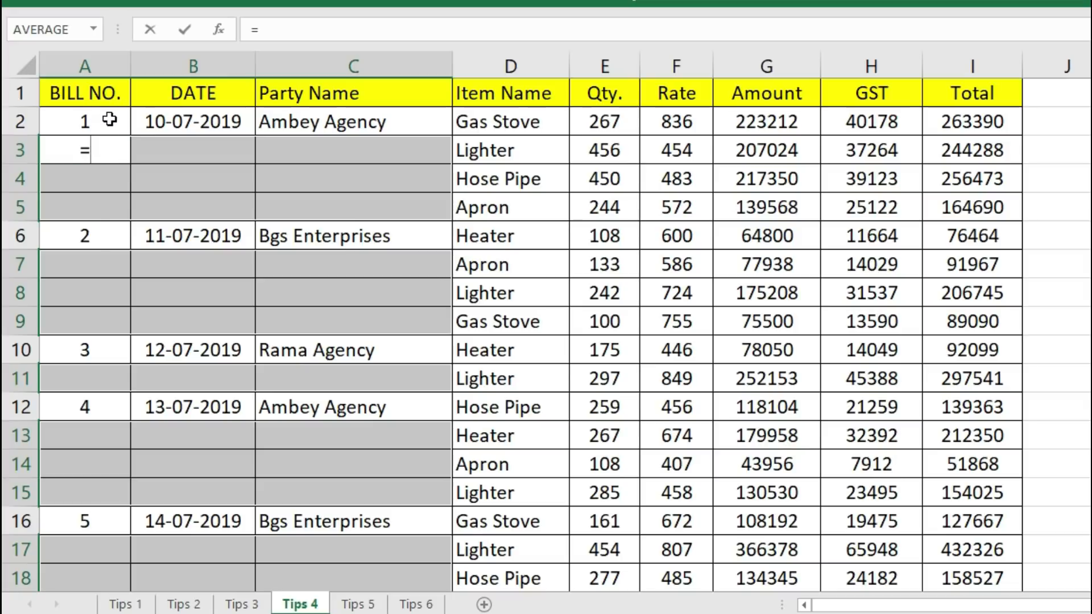
click(104, 121)
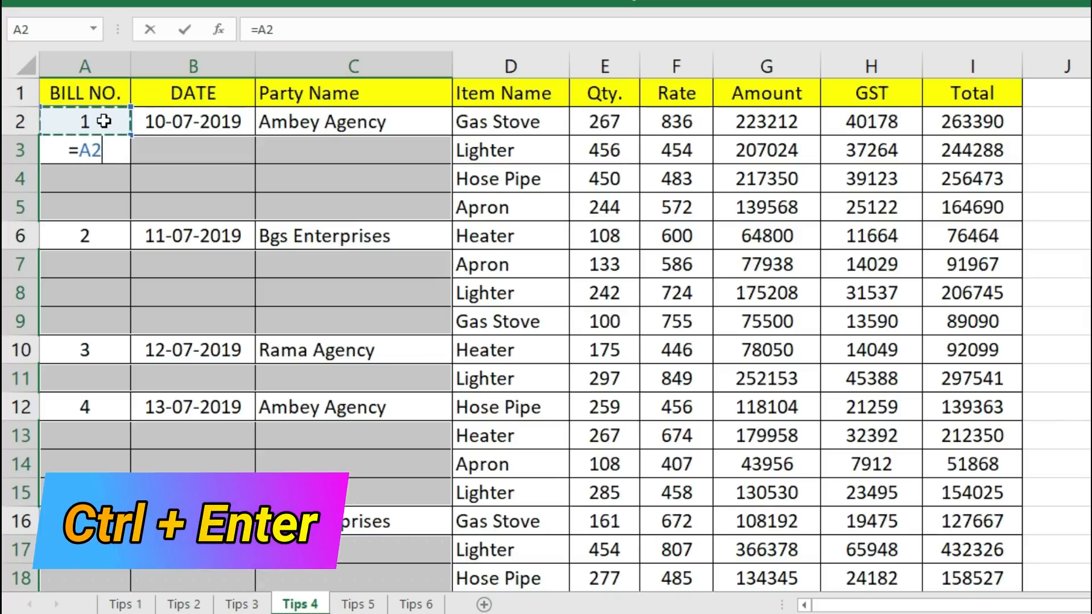
key(ctrl+Return)
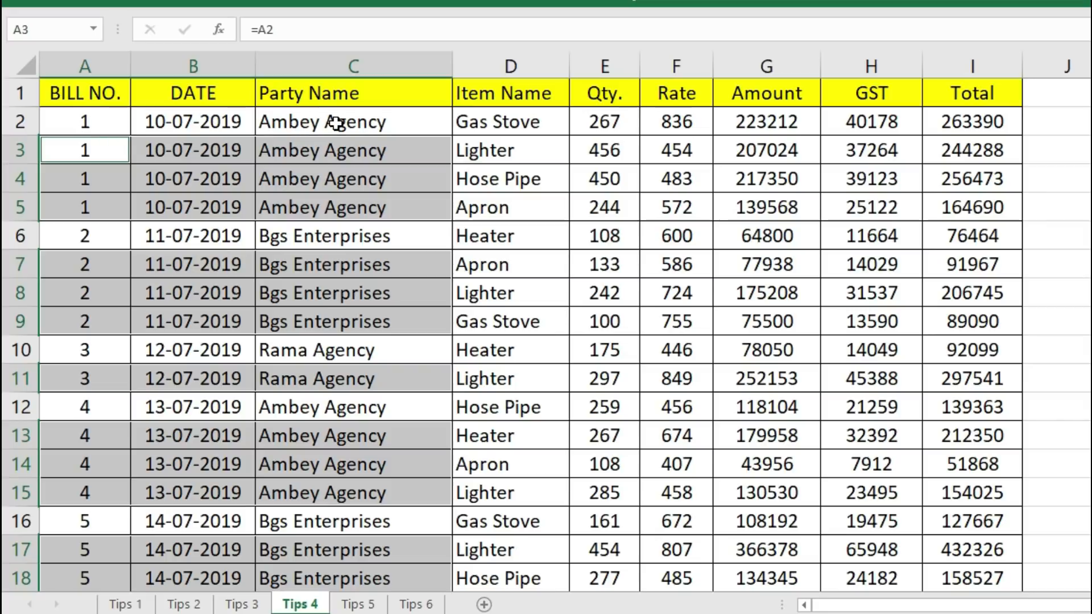
click(229, 265)
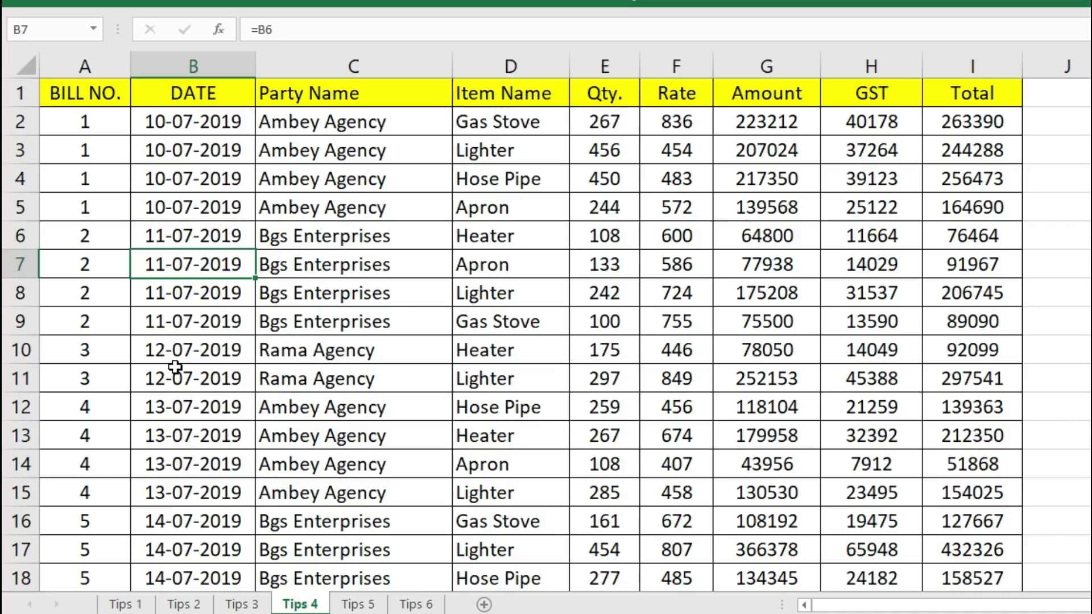
scroll(204, 367, down, 18)
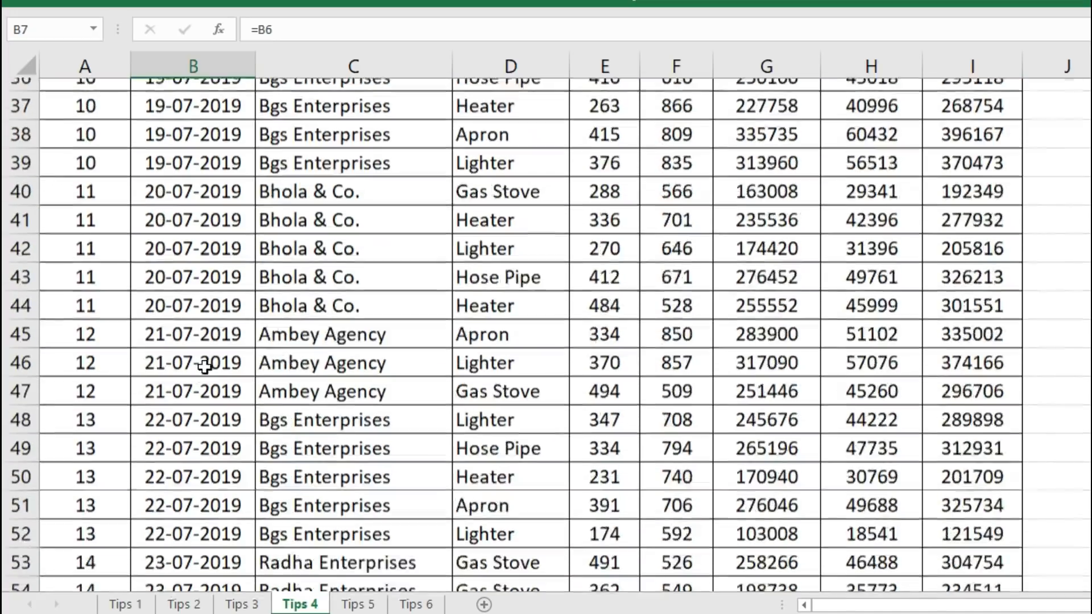
key(ctrl+BackSpace)
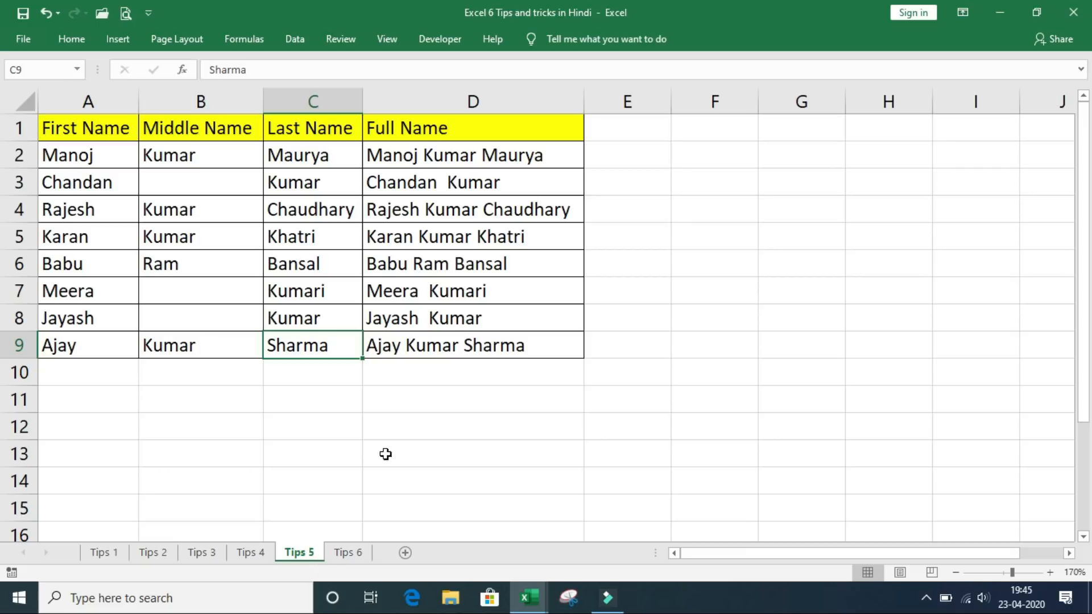
Restore the workbook to a smaller window and move its Tips 5 sheet into the Book4 workbook after Sheet1.
click(1032, 8)
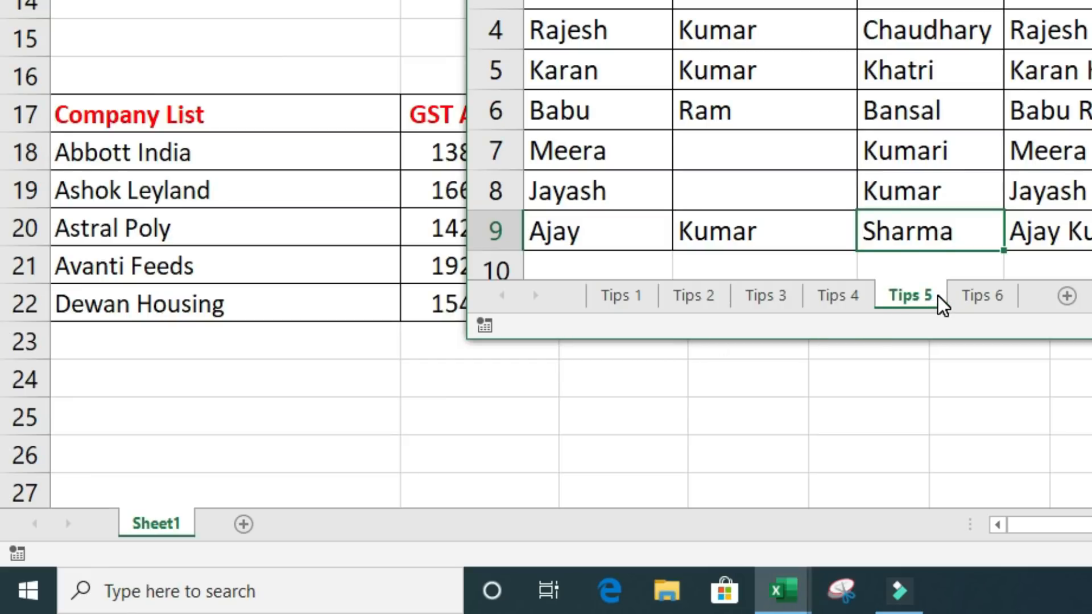
drag(937, 296, 212, 528)
drag(212, 526, 212, 524)
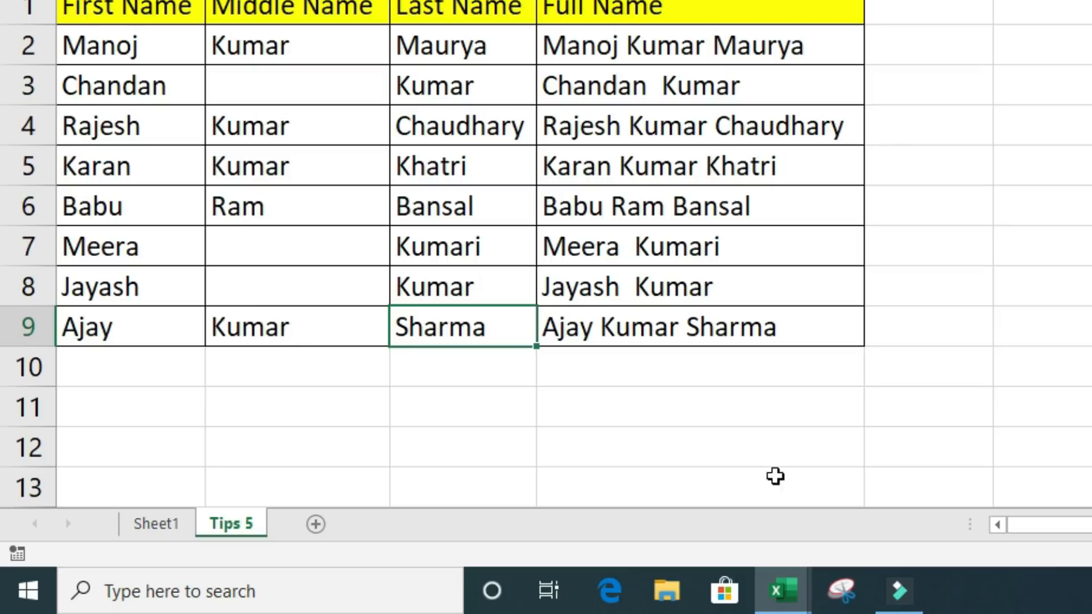
Return to the tips workbook and copy the grouped Tips 1, Tips 2 and Tips 3 sheets into Book4 after Tips 5.
mouse_move(787, 605)
click(677, 491)
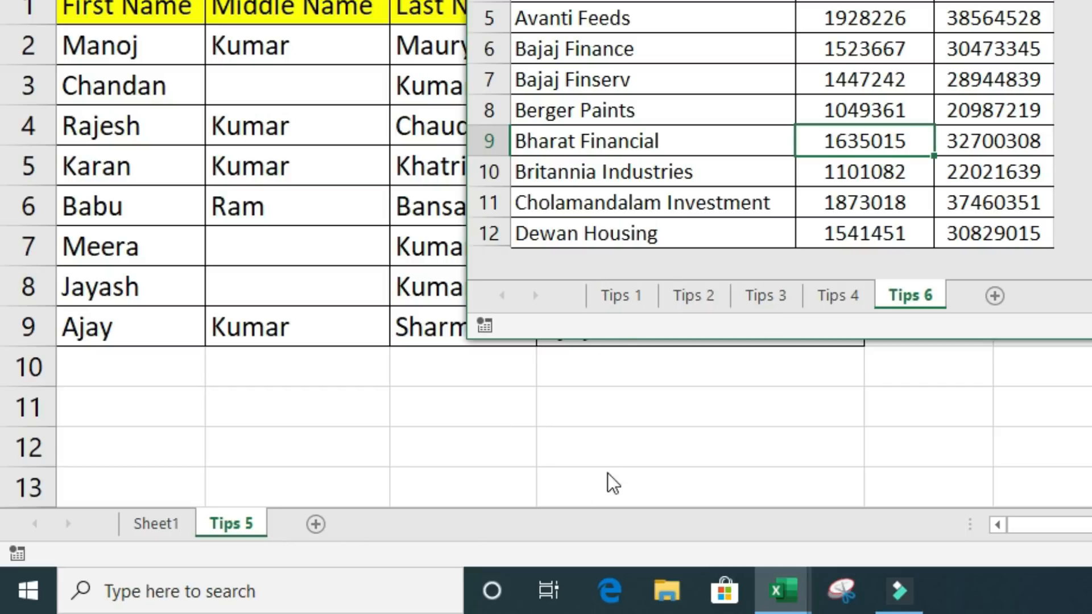
click(621, 296)
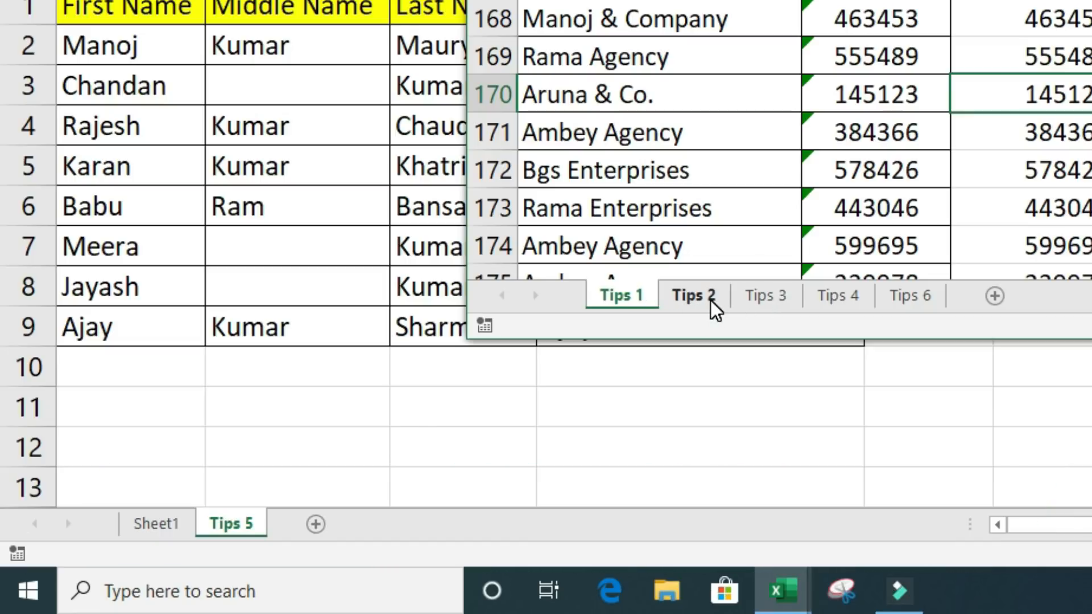
ctrl+click(710, 299)
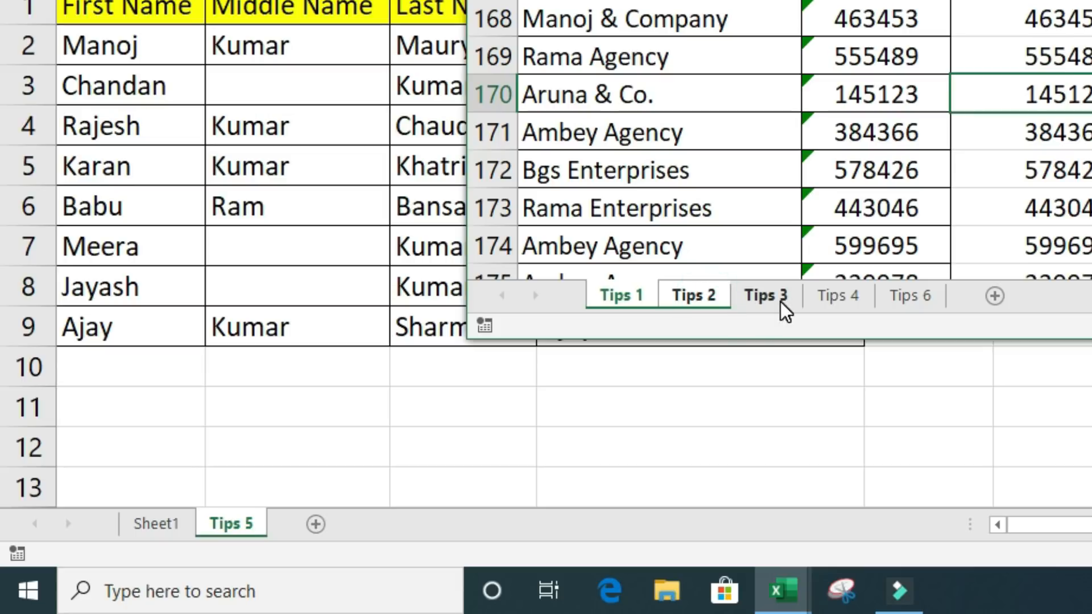
ctrl+click(781, 304)
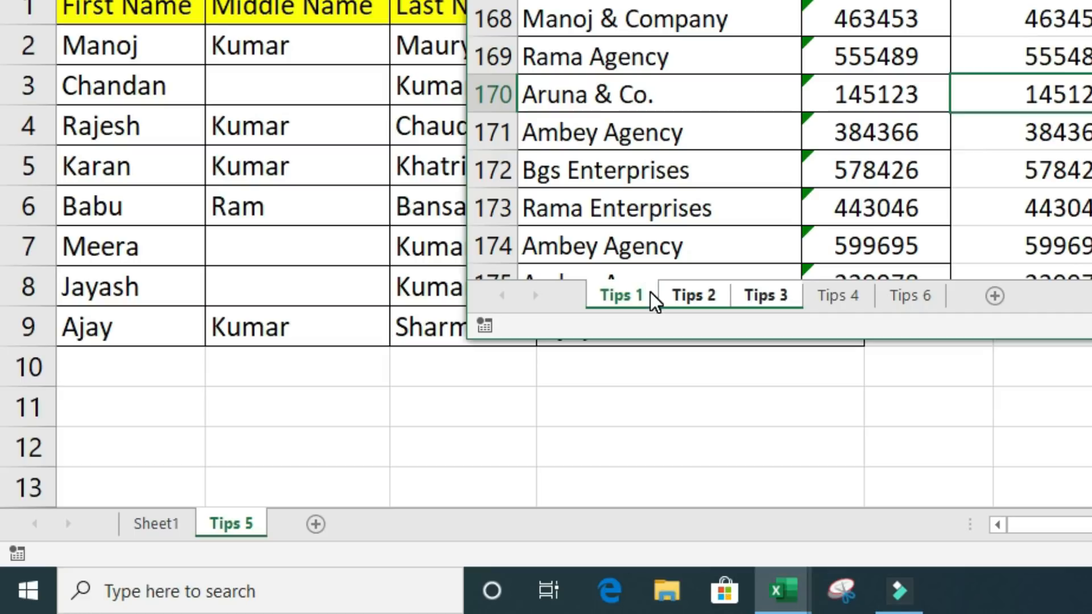
mouse_move(649, 292)
mouse_down()
mouse_move(548, 409)
mouse_move(293, 527)
mouse_move(303, 524)
mouse_up()
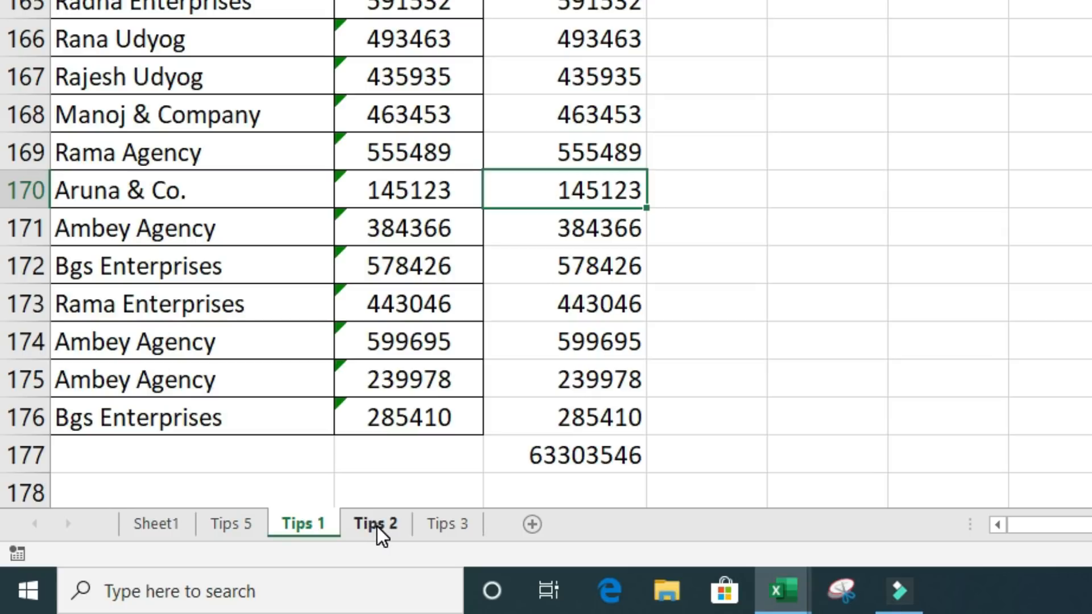
Review the copied Tips 3, Tips 2 and Tips 1 sheets in Book4, and switch back to the tips workbook.
click(443, 520)
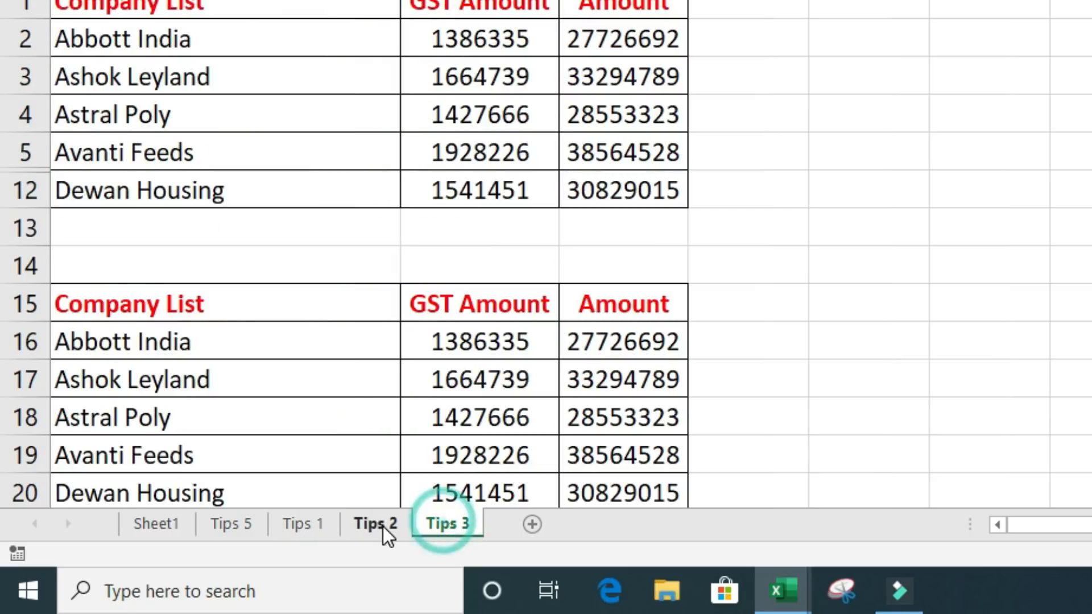
click(377, 524)
click(302, 529)
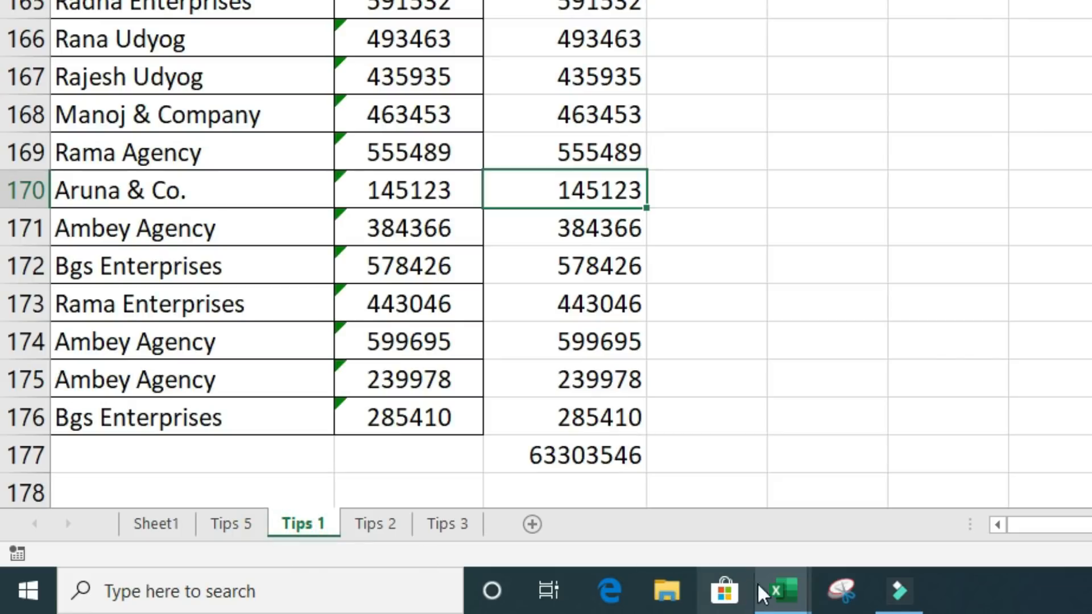
click(783, 591)
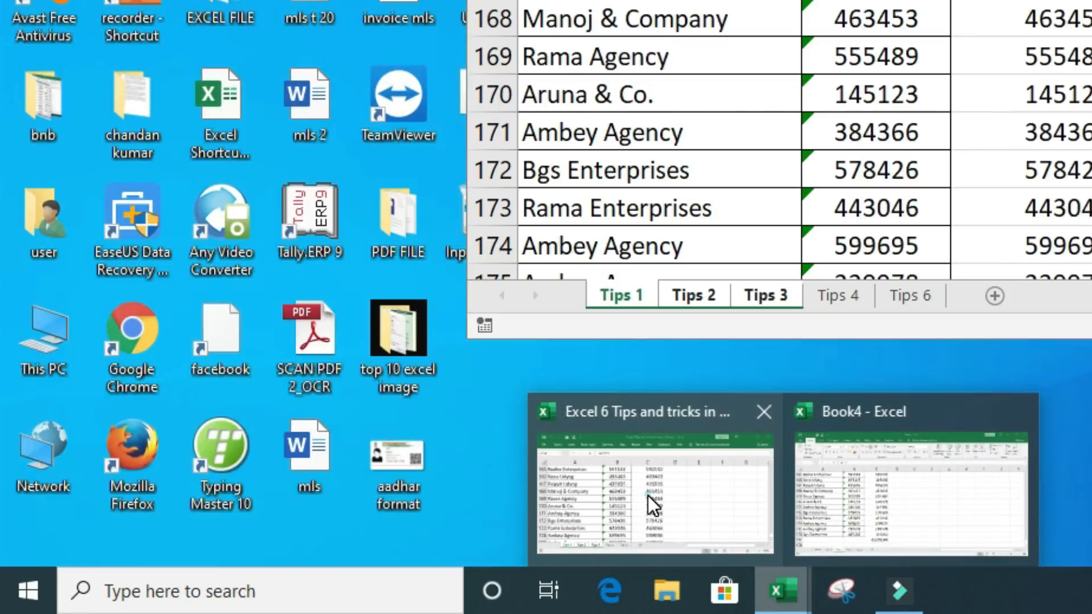
click(647, 496)
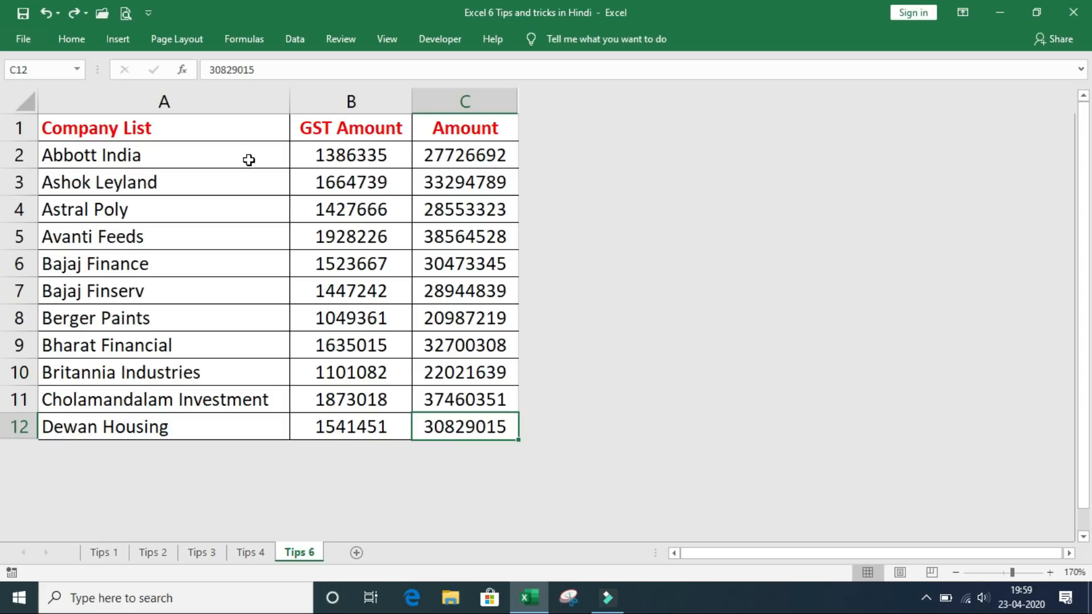
Examine the company table A1:C12 on the Tips 6 sheet, including the cells along its last rows and column.
drag(190, 123, 456, 422)
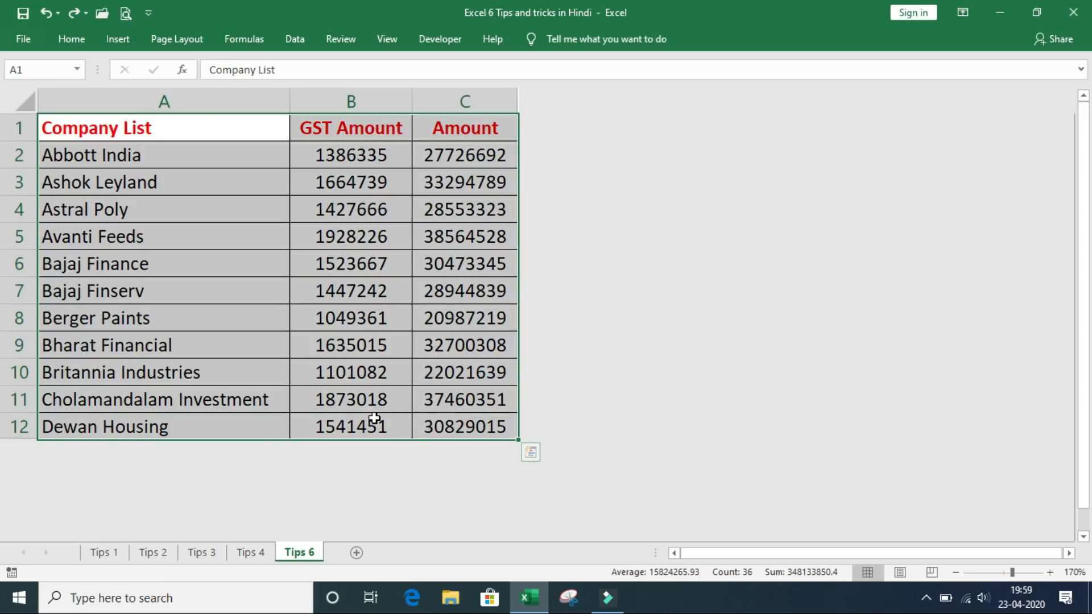
click(374, 418)
click(432, 423)
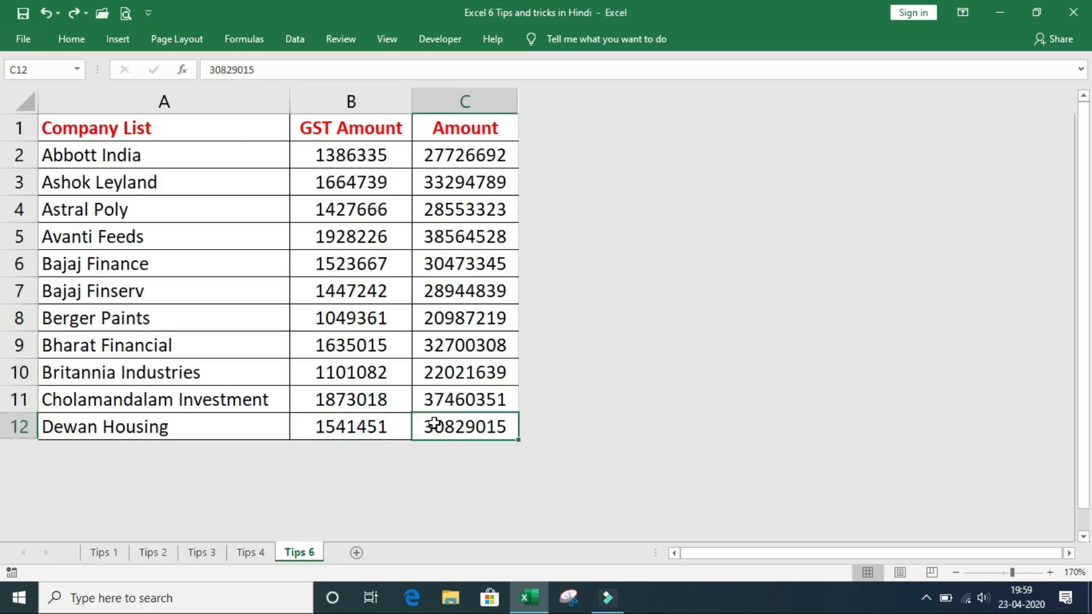
key(Left)
key(Left)
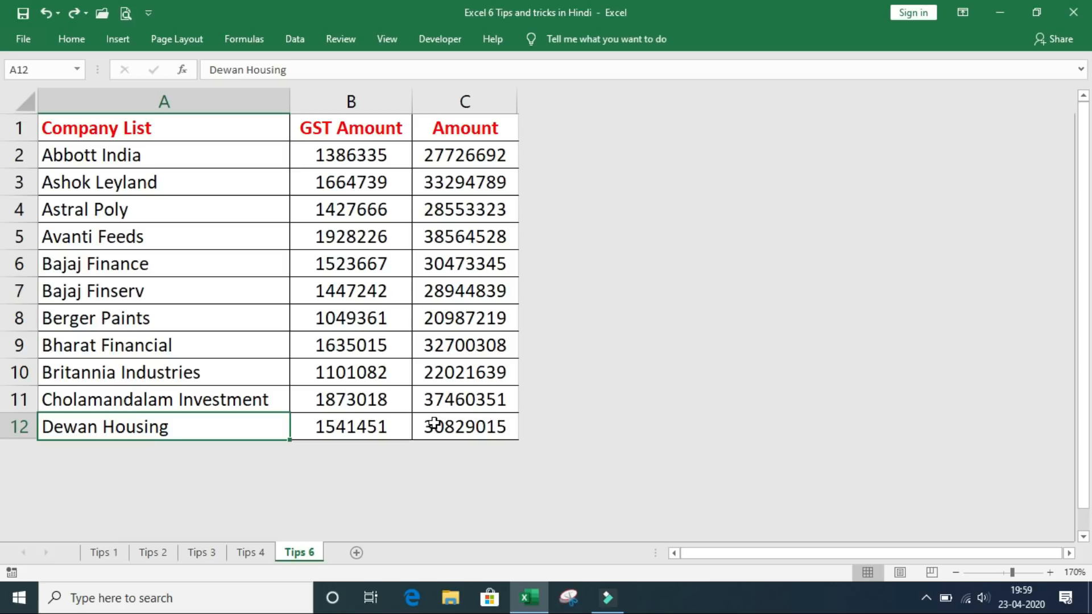
click(339, 404)
click(452, 398)
click(449, 375)
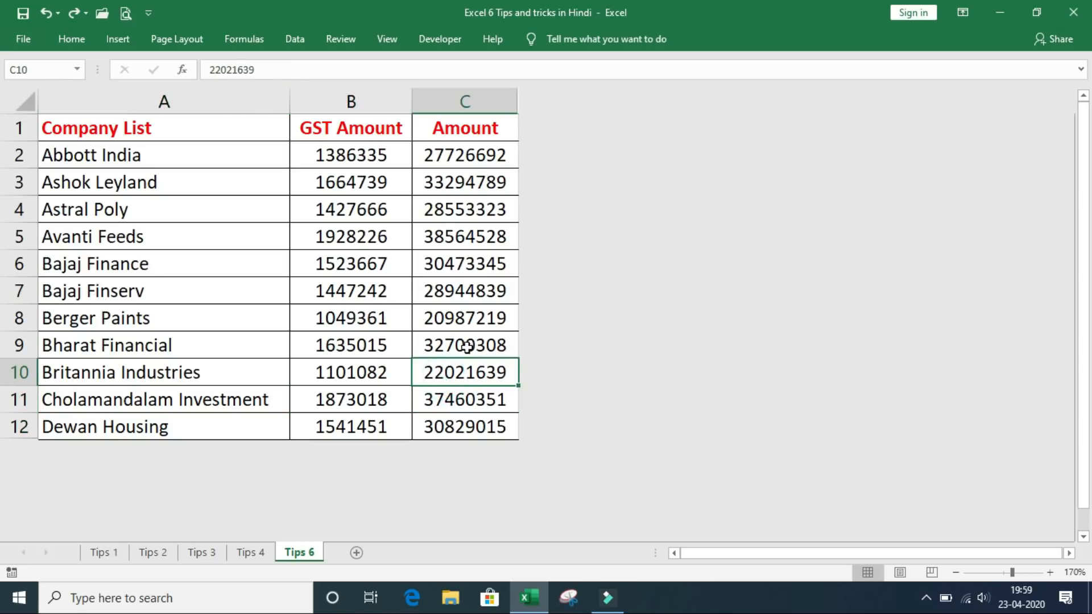
click(466, 345)
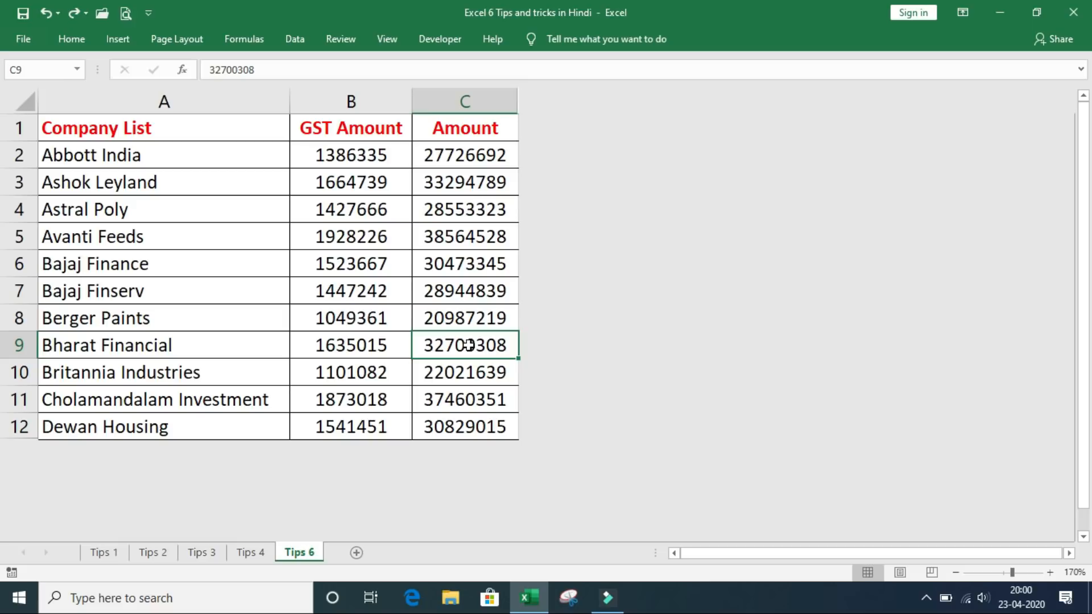
Redo the unhiding of the empty rows and columns around the table, and inspect the rows from 13 down and columns D to G.
key(ctrl+y)
click(494, 428)
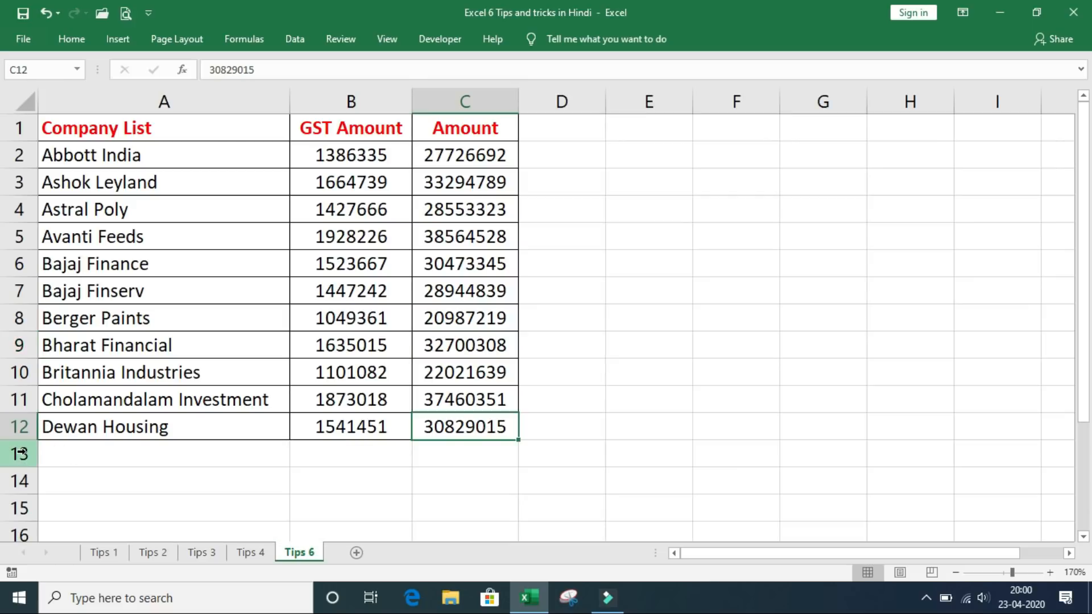
drag(21, 453, 17, 534)
scroll(214, 438, up, 1)
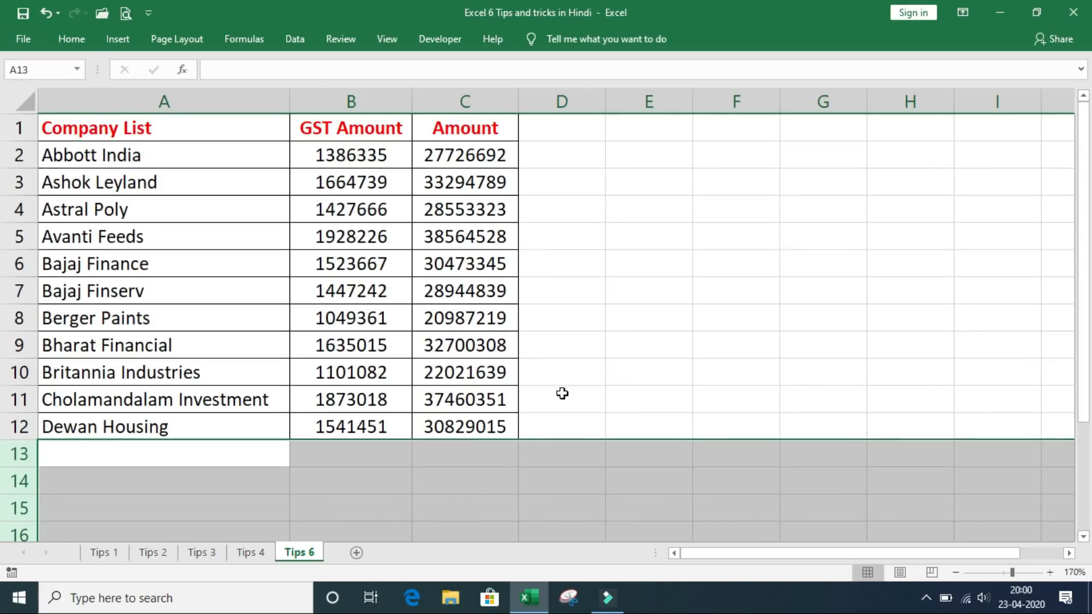
drag(561, 98, 796, 98)
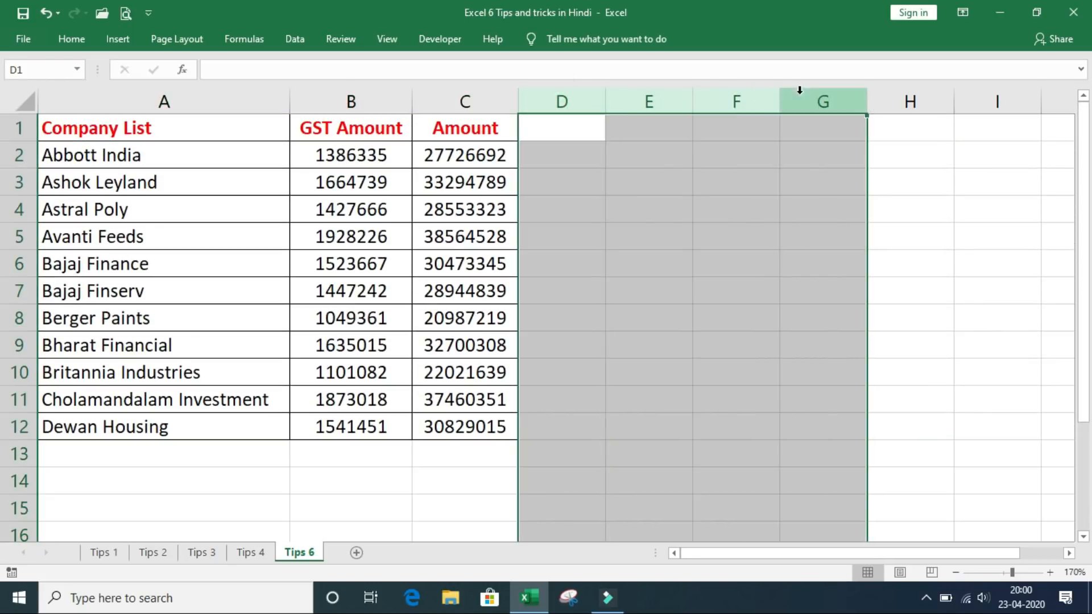
click(557, 168)
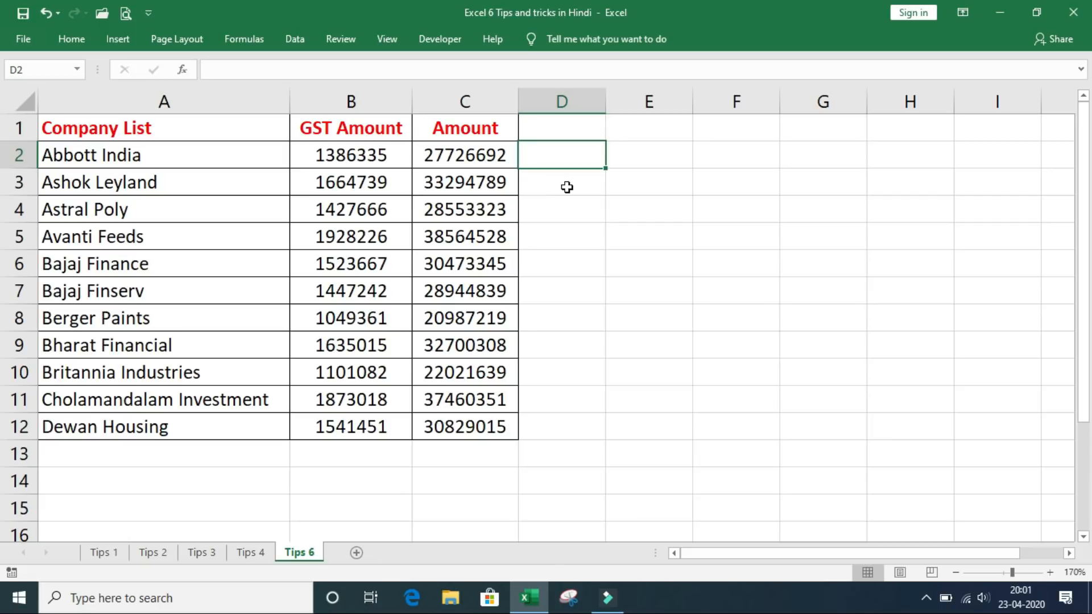
Hide all empty columns beside the company table, from column D through the sheet's last column XFD.
click(545, 98)
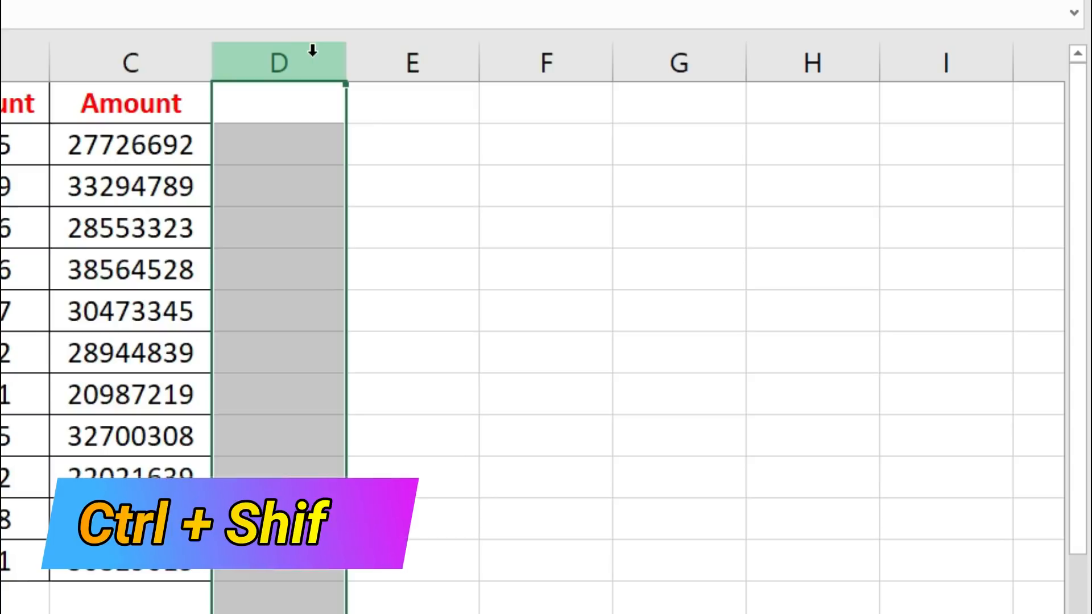
key(ctrl+shift+Right)
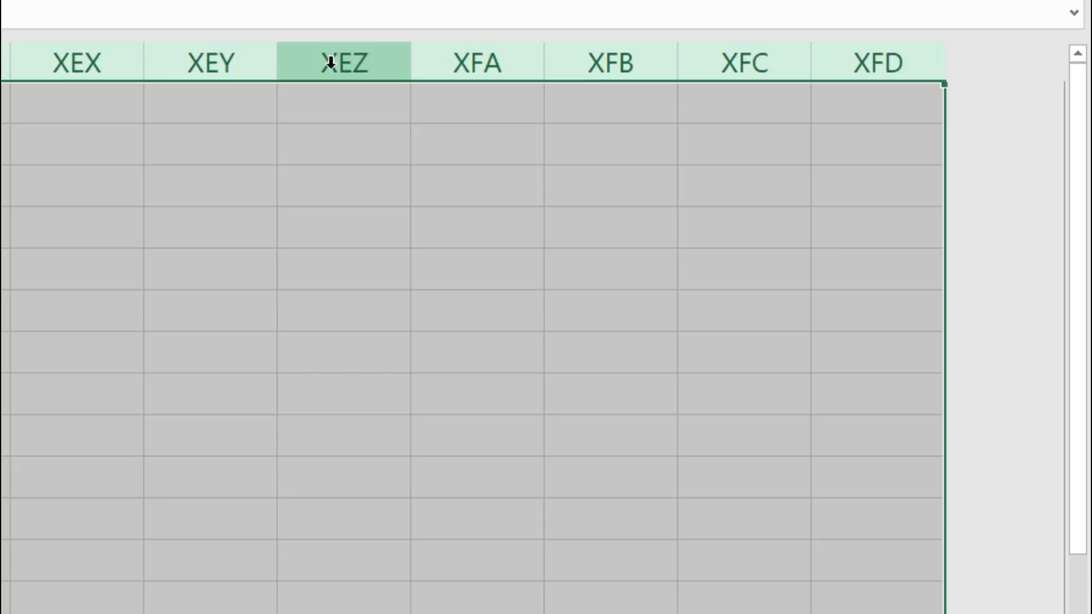
right_click(293, 54)
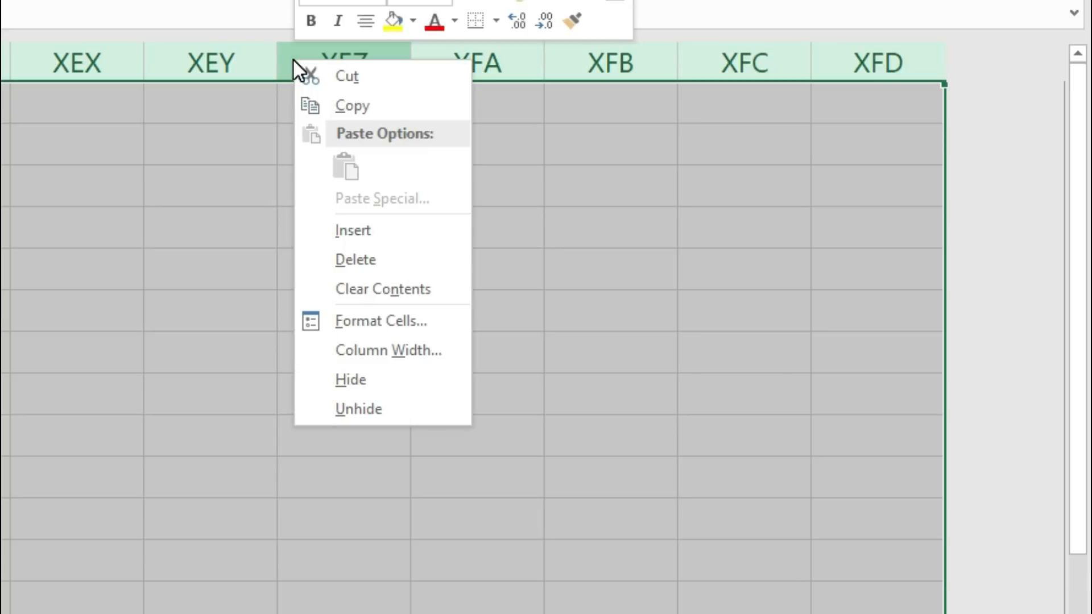
click(366, 383)
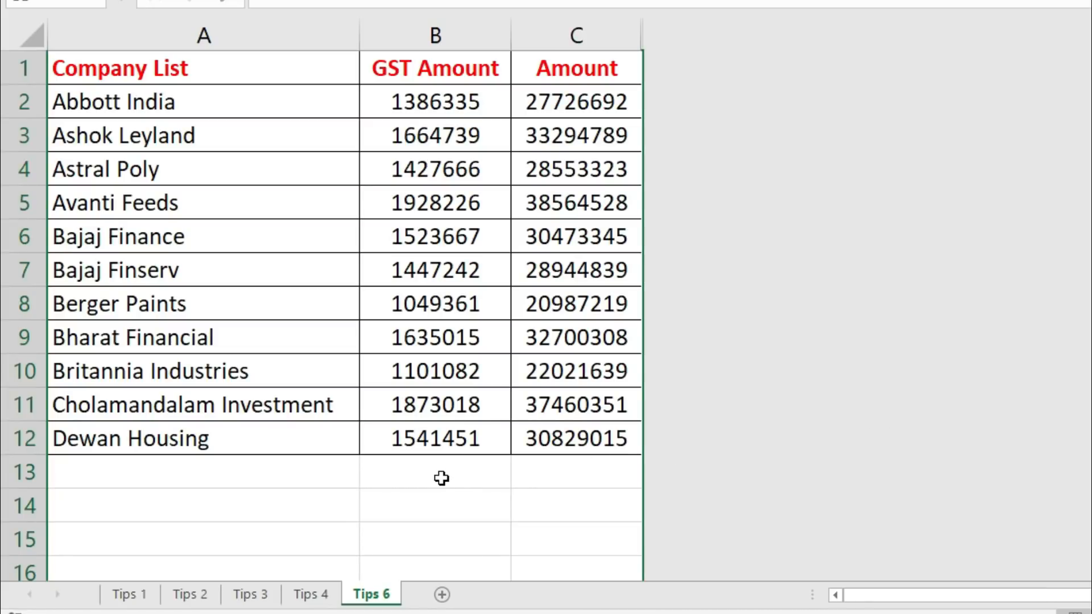
Hide all empty rows below the company table, from row 13 down to the sheet's last row.
click(570, 473)
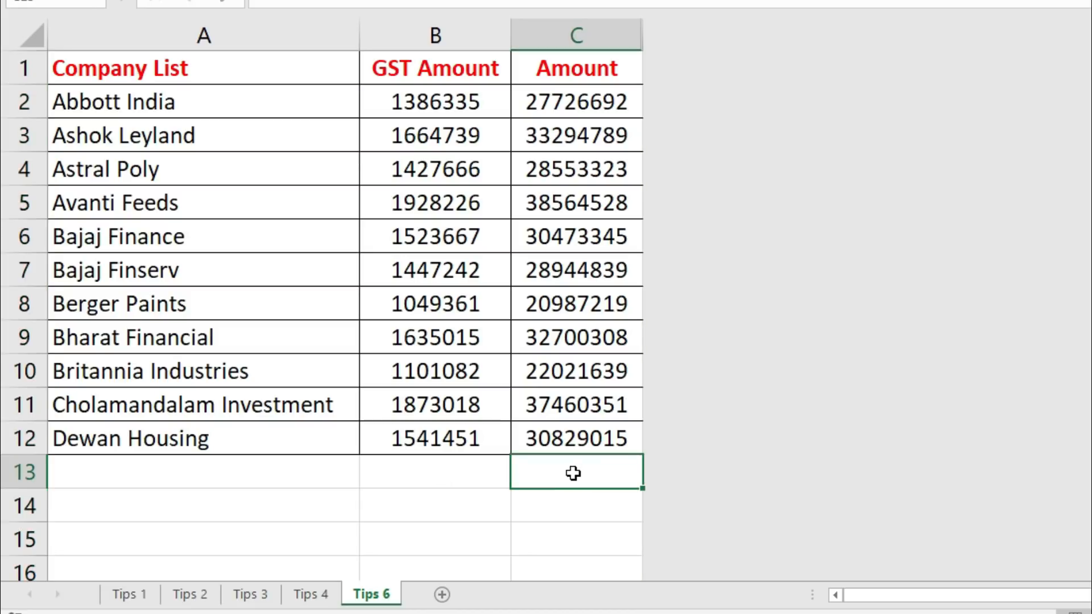
click(16, 474)
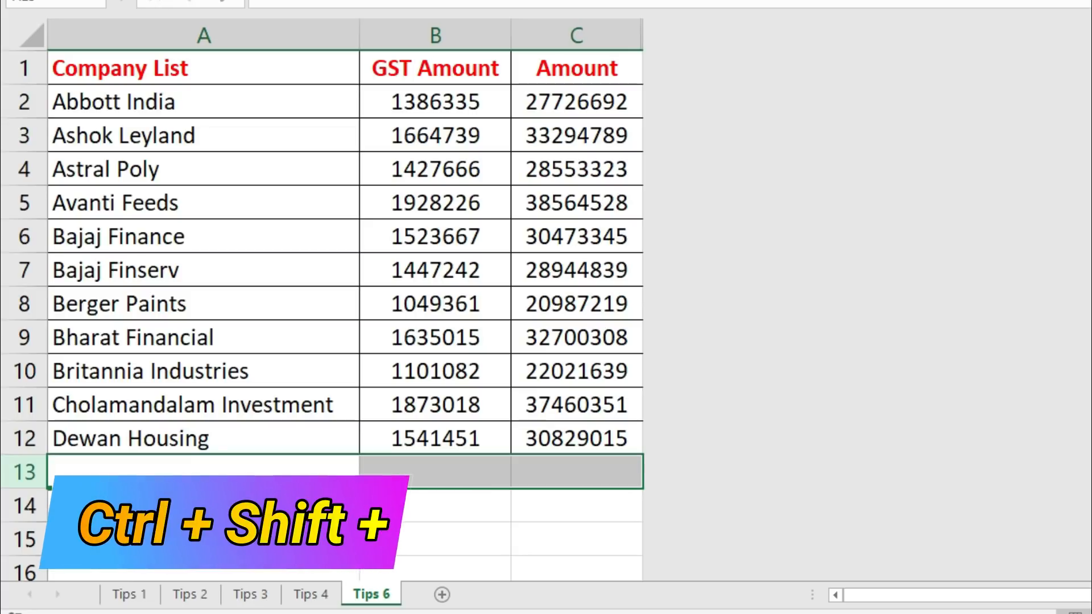
key(ctrl+shift+Down)
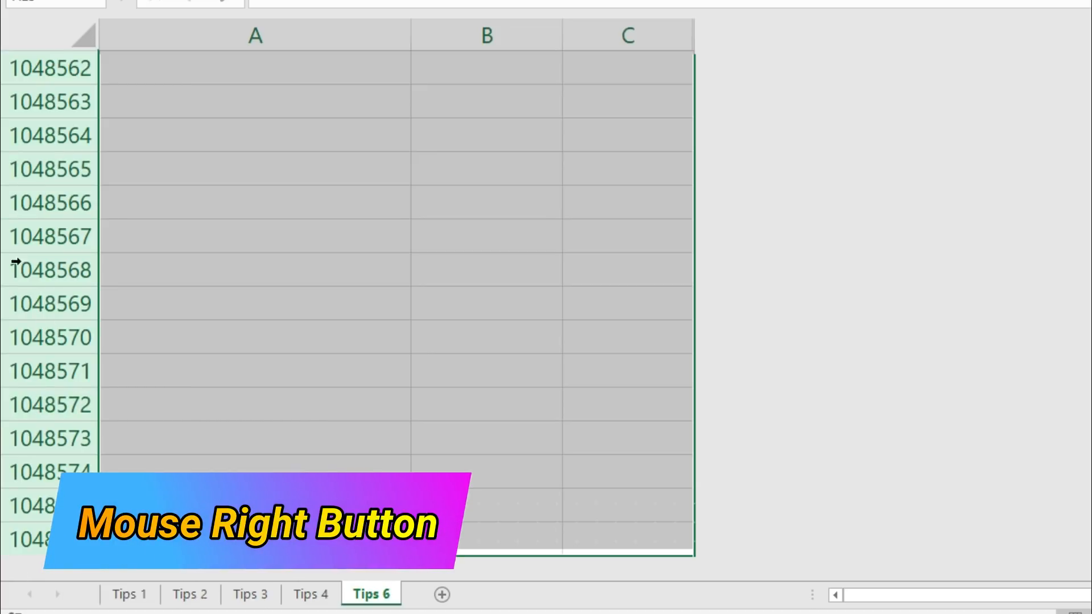
right_click(23, 310)
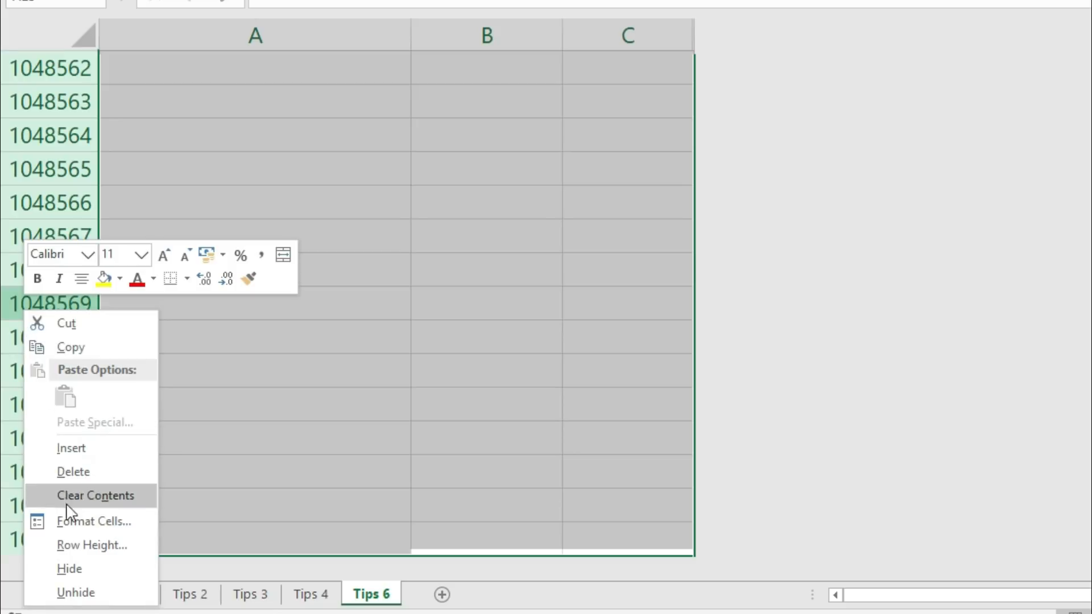
click(132, 570)
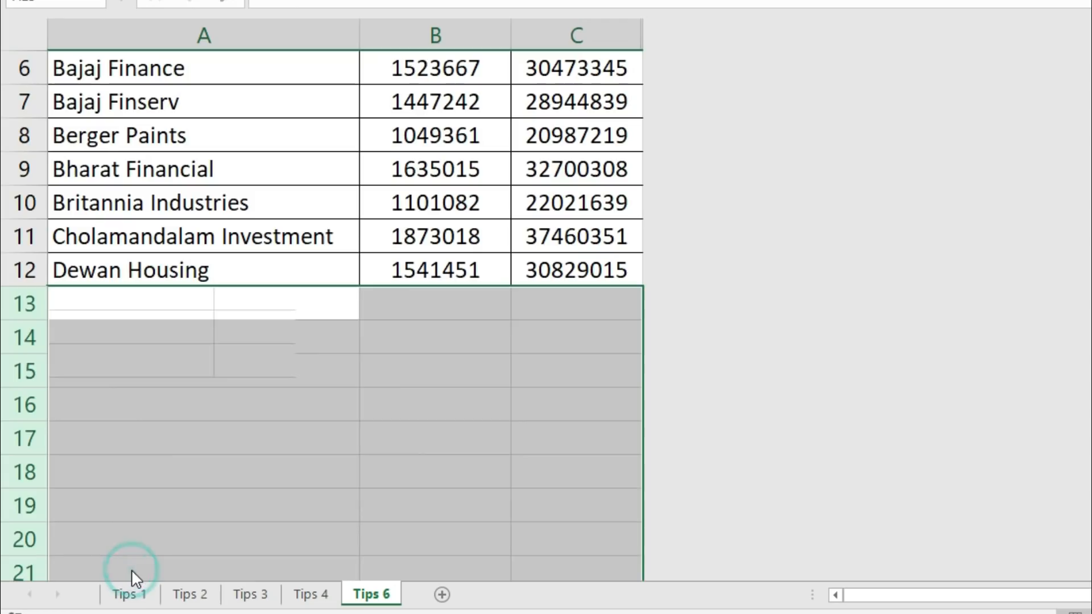
click(232, 262)
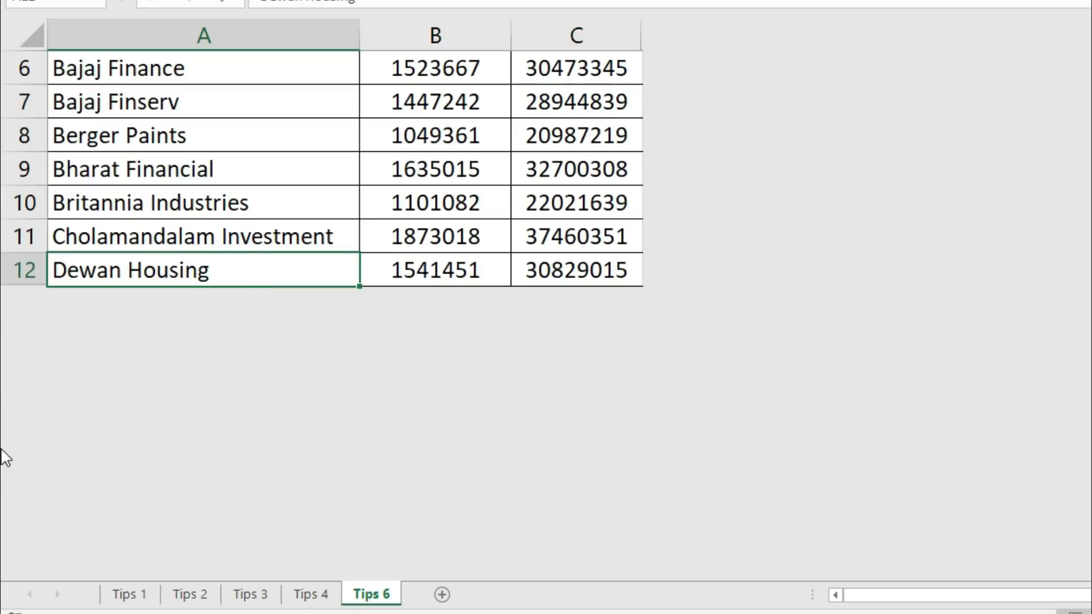
scroll(304, 439, up, 2)
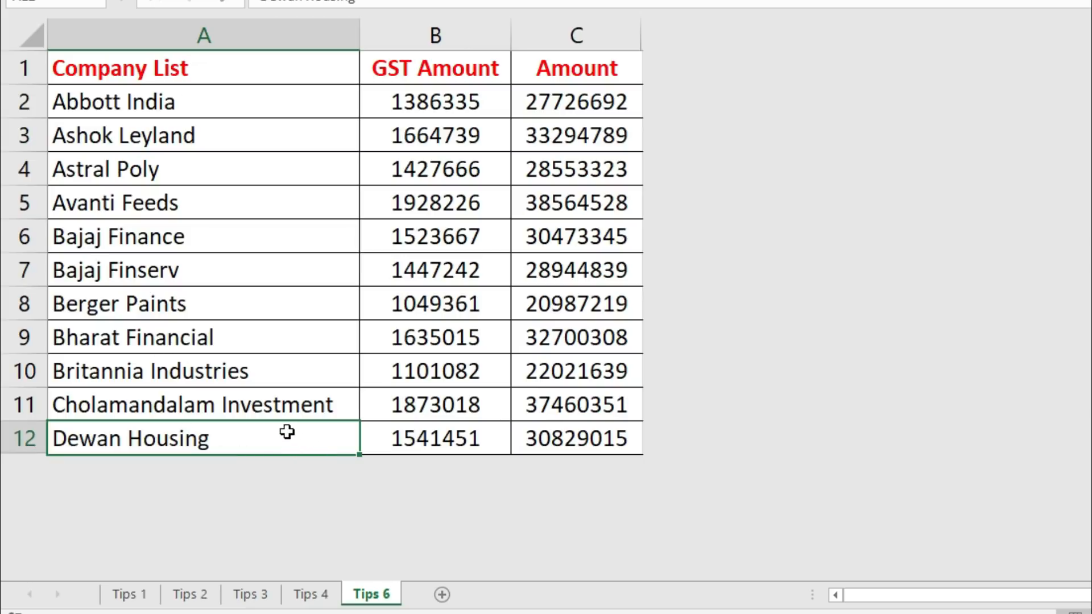
Select the whole Tips 6 sheet and unhide all its hidden columns and rows.
click(33, 36)
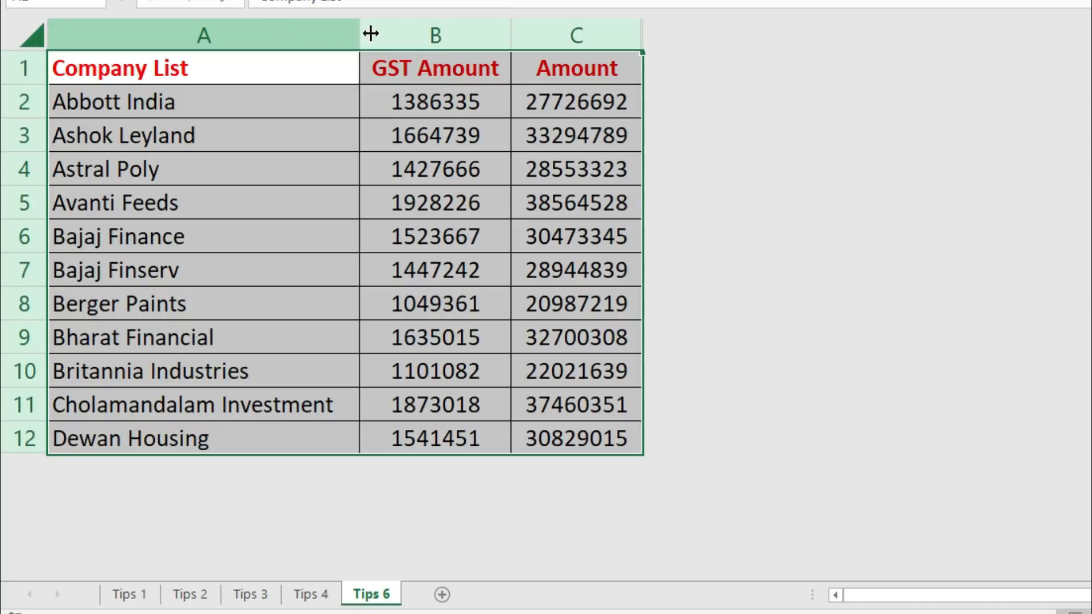
right_click(556, 24)
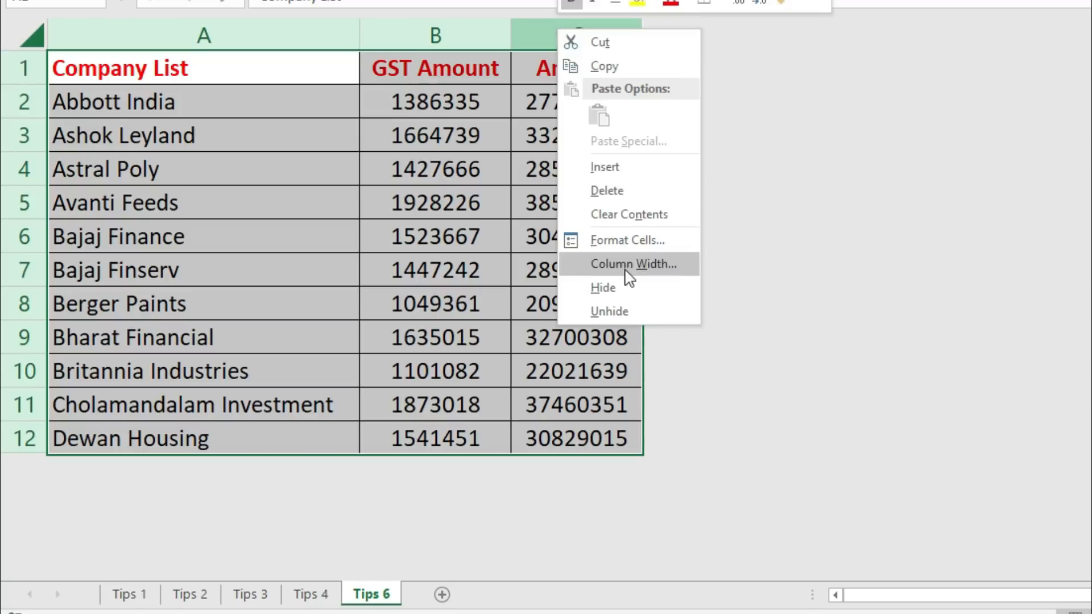
click(637, 311)
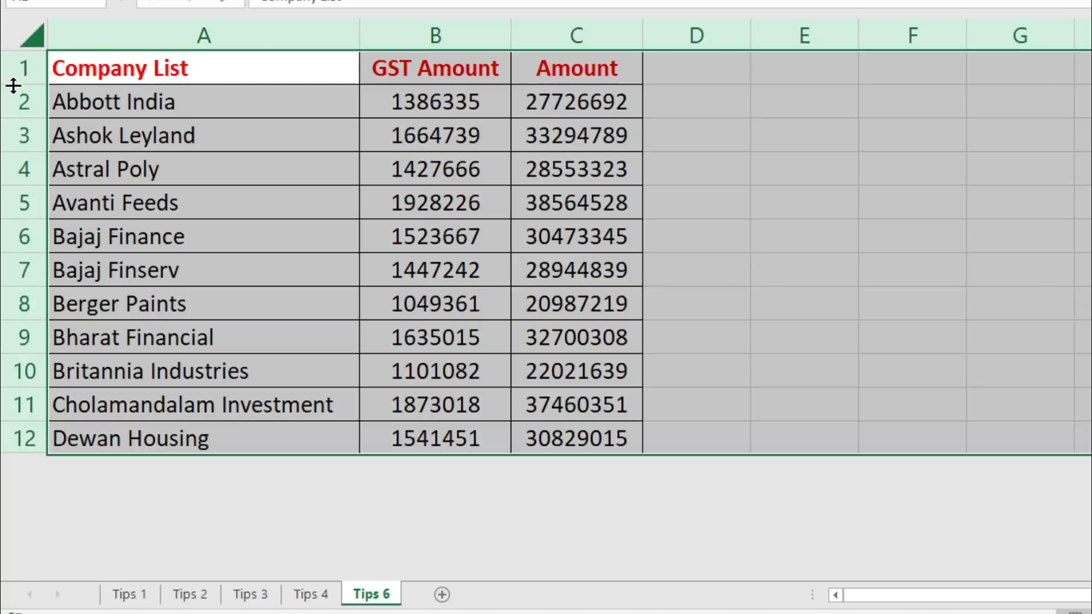
right_click(26, 135)
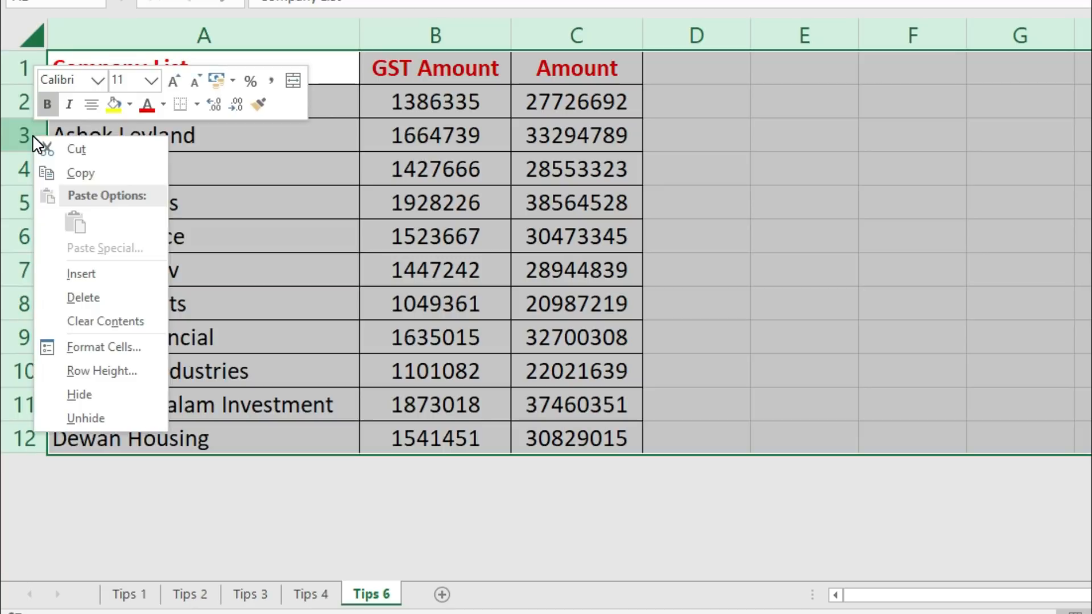
click(131, 421)
click(222, 513)
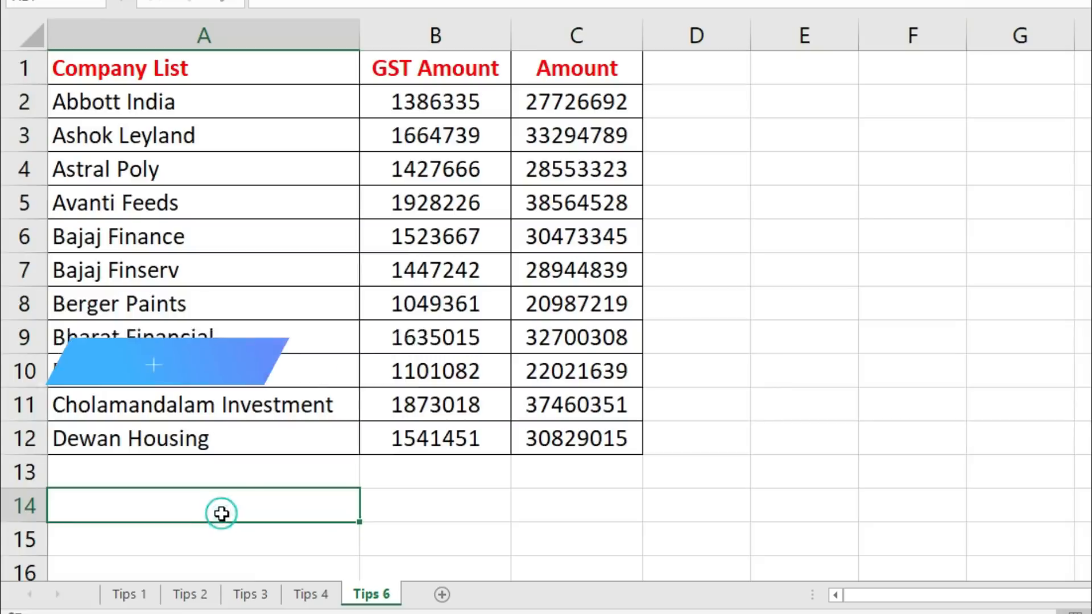
click(459, 509)
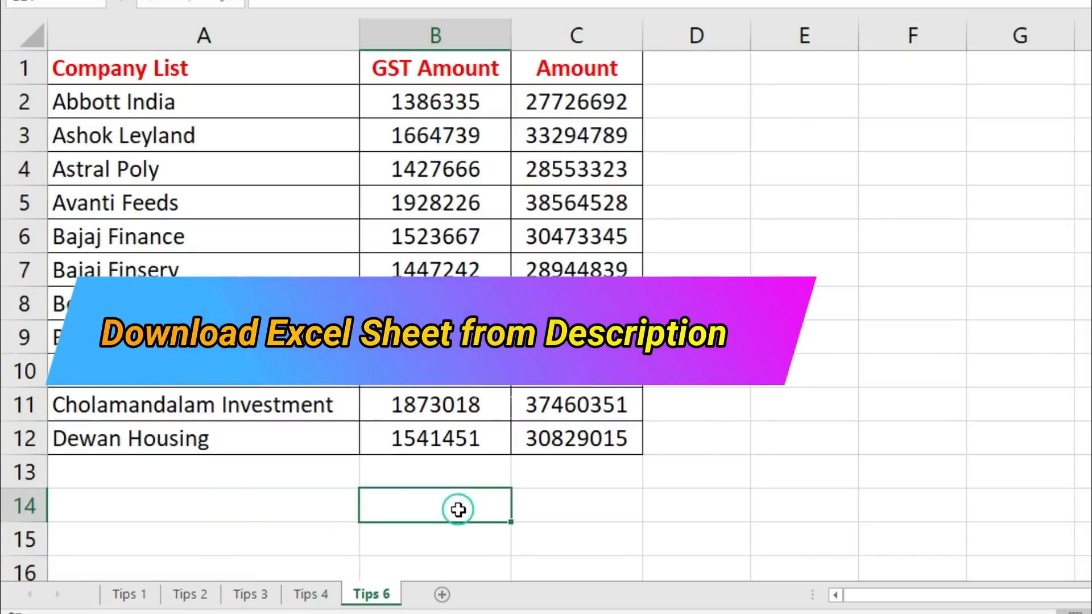